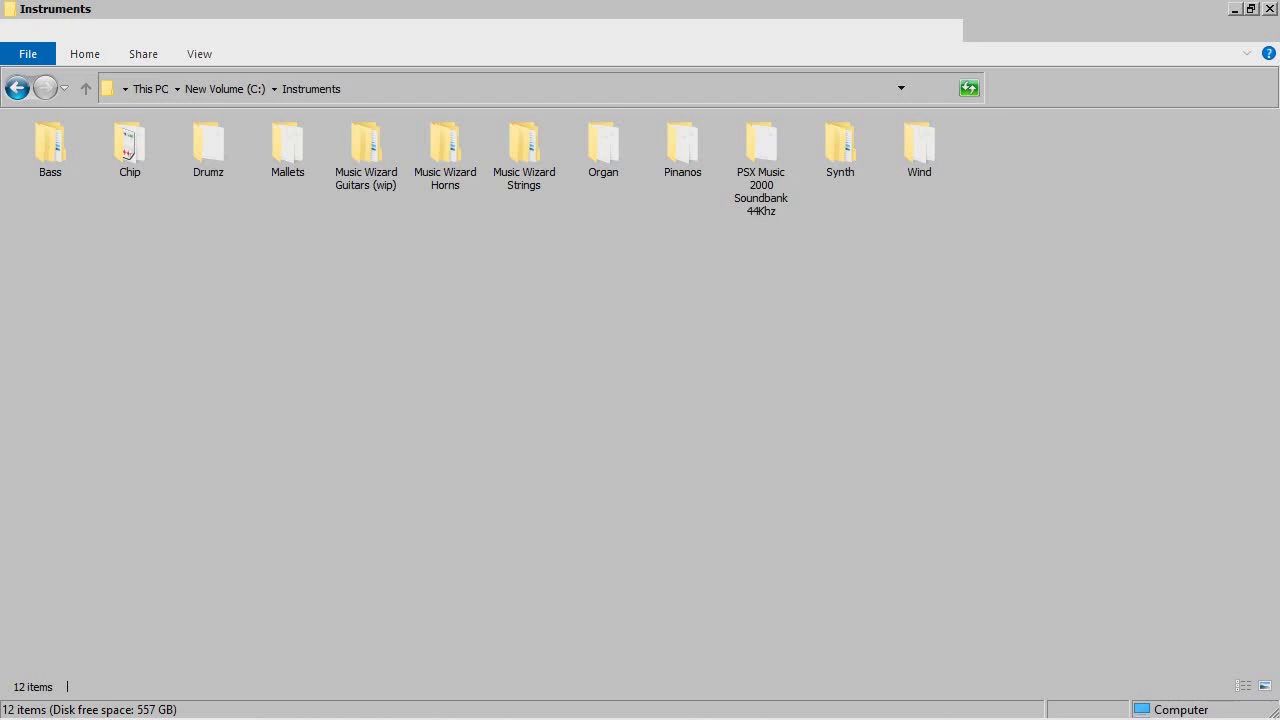
Select the Music Wizard Horns and Music Wizard Strings folders together in C:\Instruments
{"action": "left_click", "coordinate": [445, 150]}
{"action": "left_click", "coordinate": [524, 150], "text": "ctrl"}
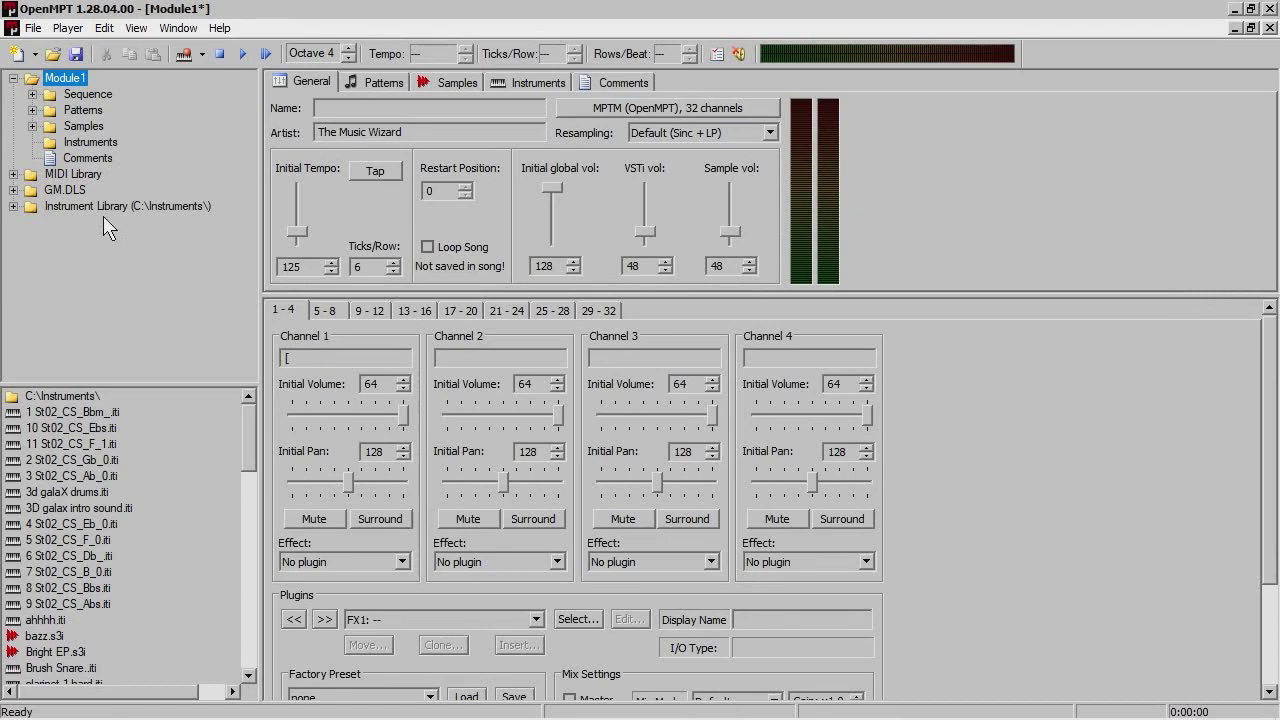
Switch to OpenMPT and open the Trumpet folder inside Music Wizard Horns in the Instrument Library
{"action": "double_click", "coordinate": [107, 207]}
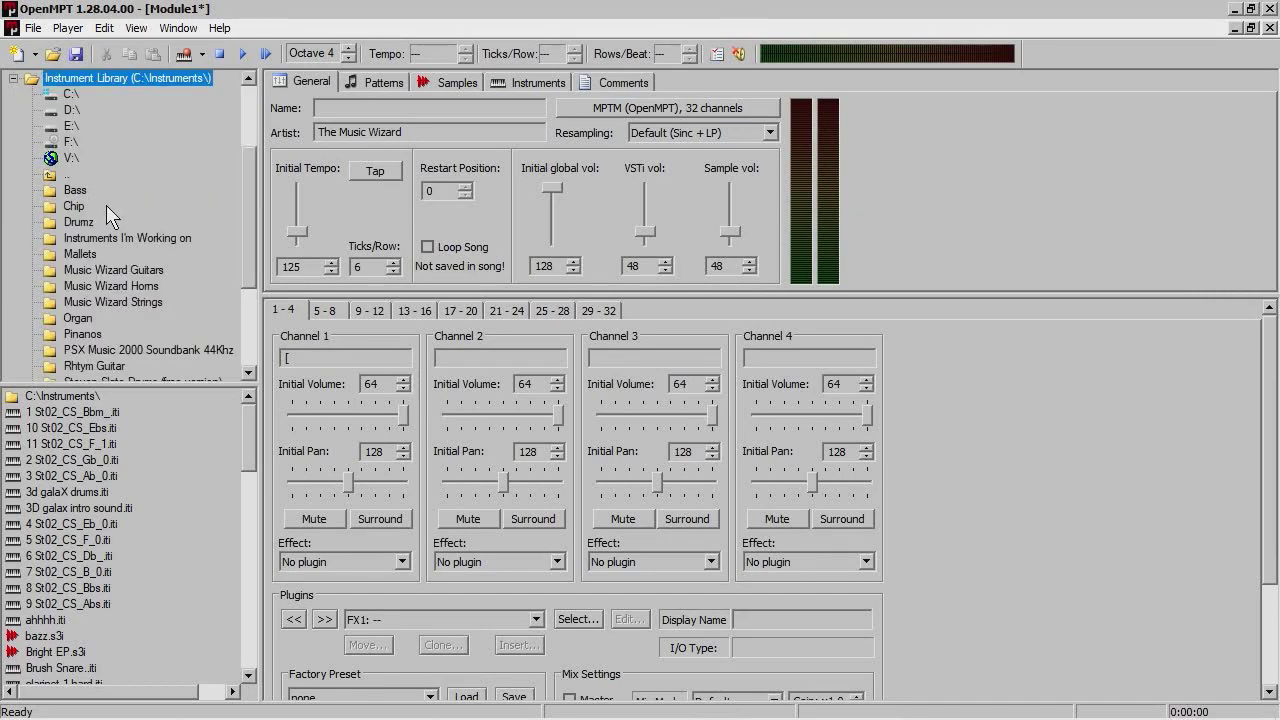
{"action": "double_click", "coordinate": [121, 284]}
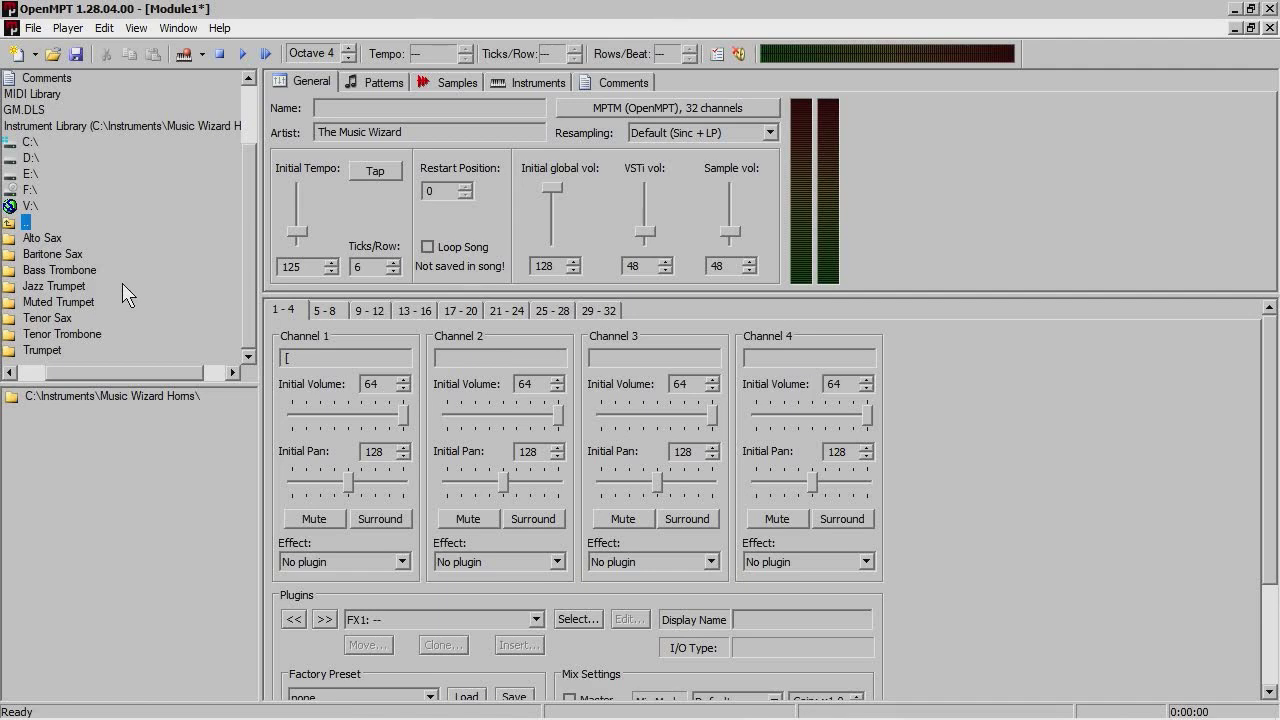
{"action": "double_click", "coordinate": [45, 350]}
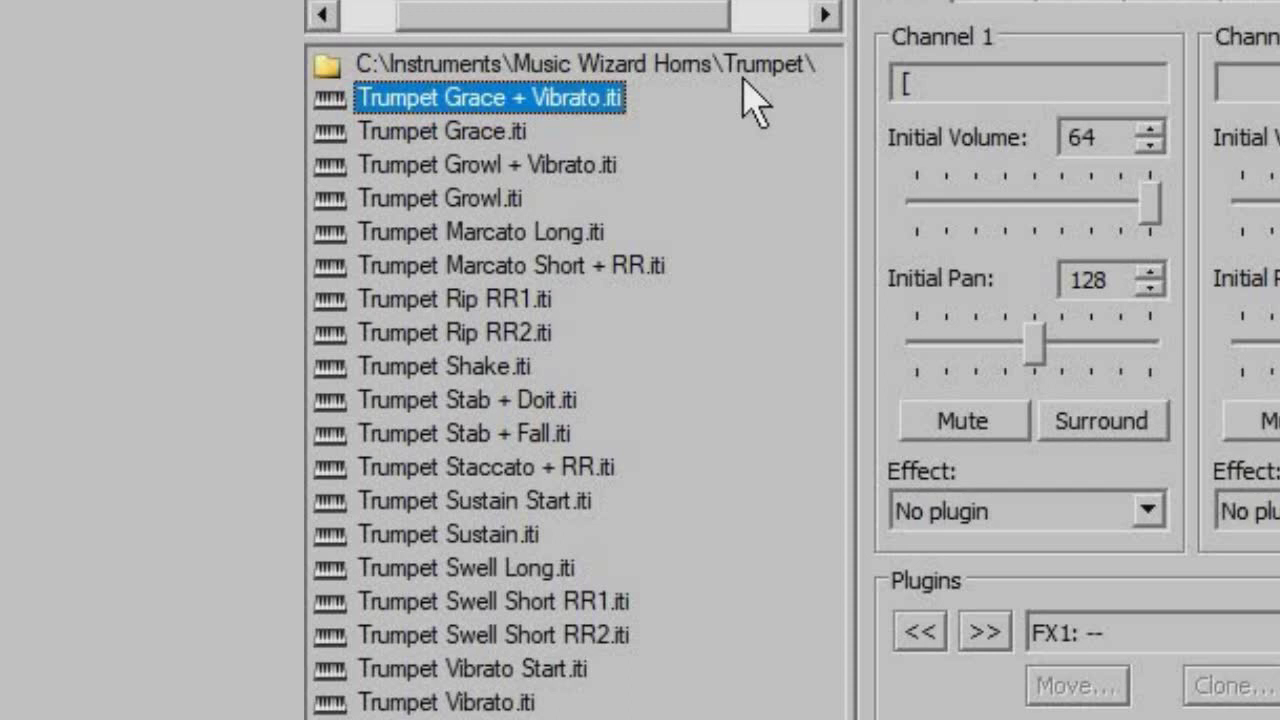
Audition the trumpet instruments one after another, from Trumpet Grace.iti through Trumpet Vibrato.iti
{"action": "key", "text": "Down"}
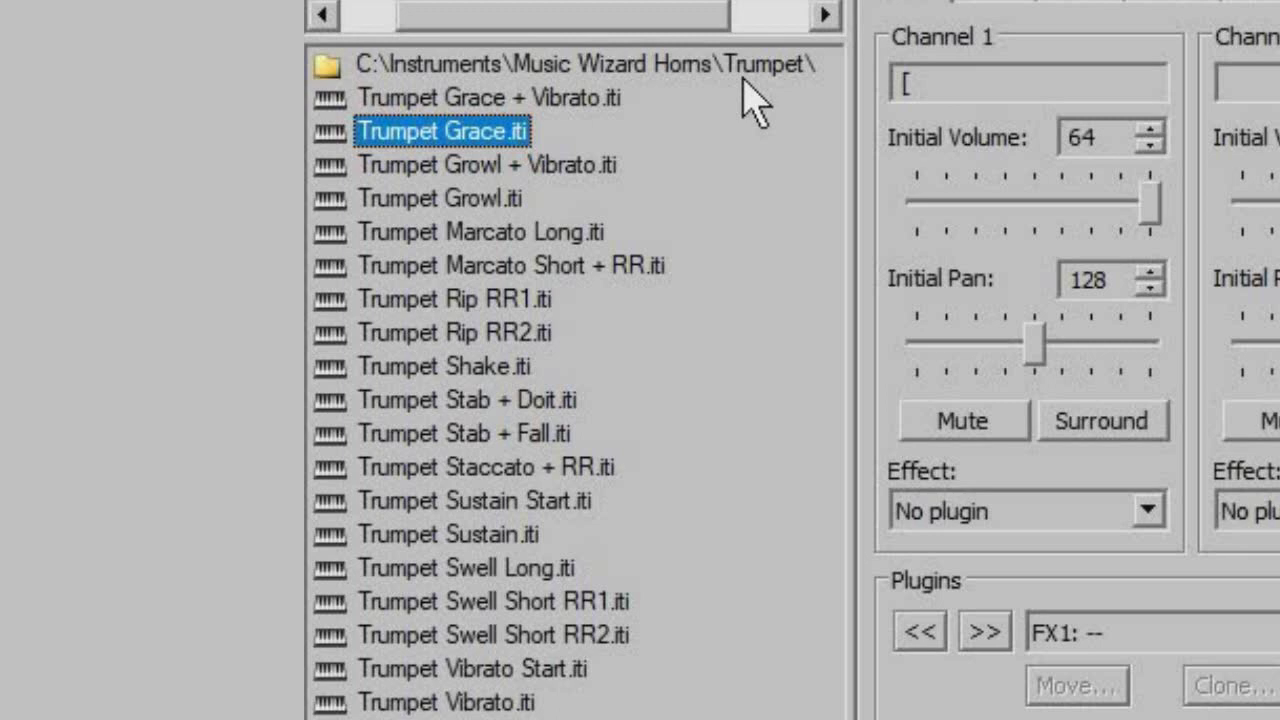
{"action": "key", "text": "Down"}
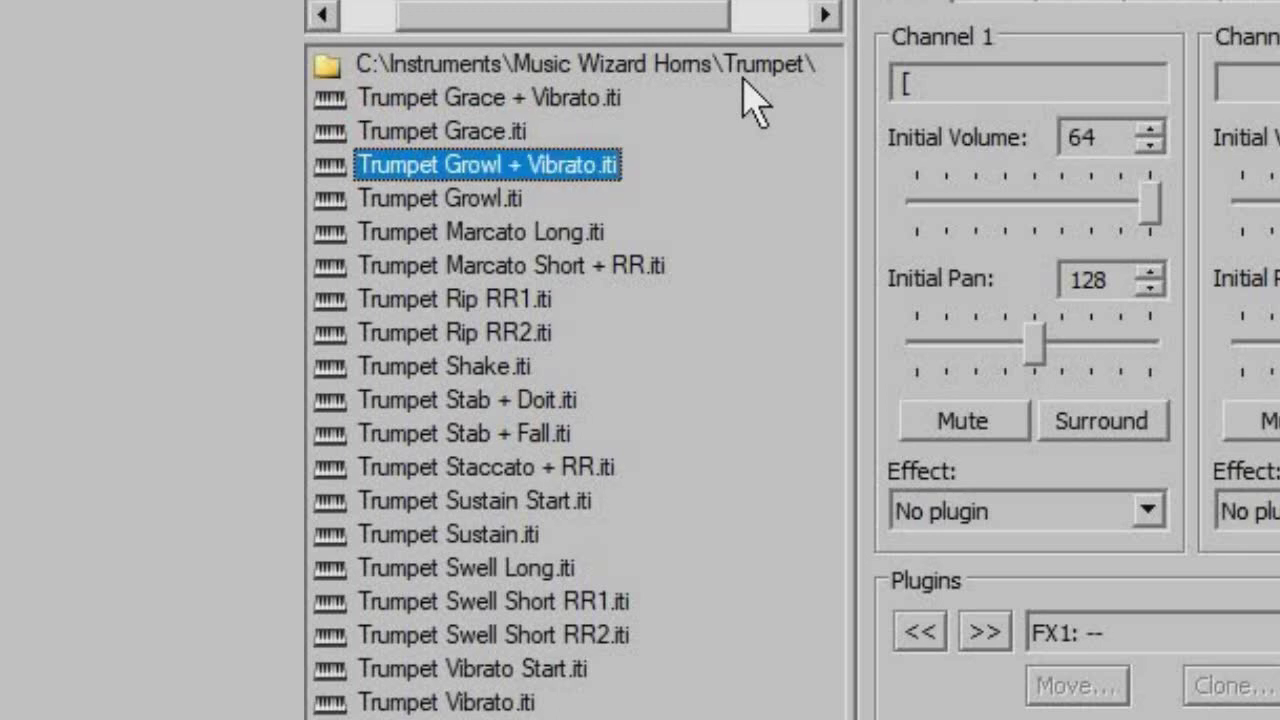
{"action": "key", "text": "Down"}
{"action": "key", "text": "Down"}
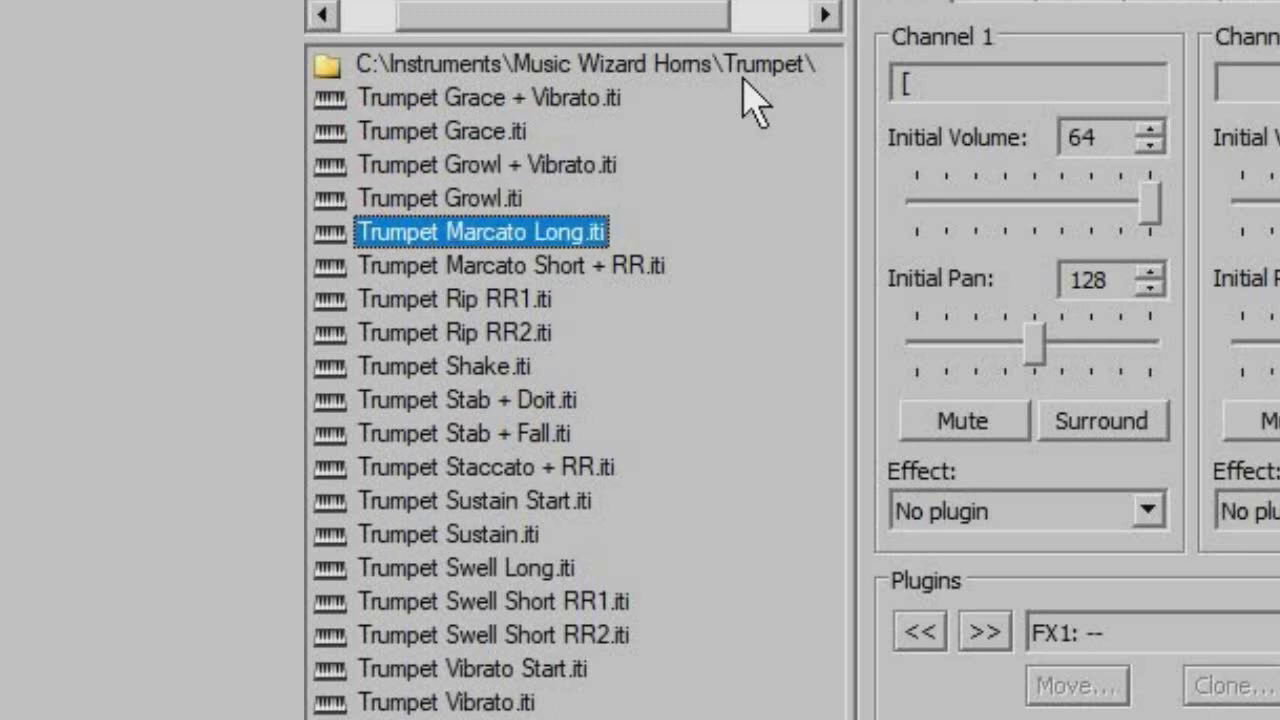
{"action": "key", "text": "Down"}
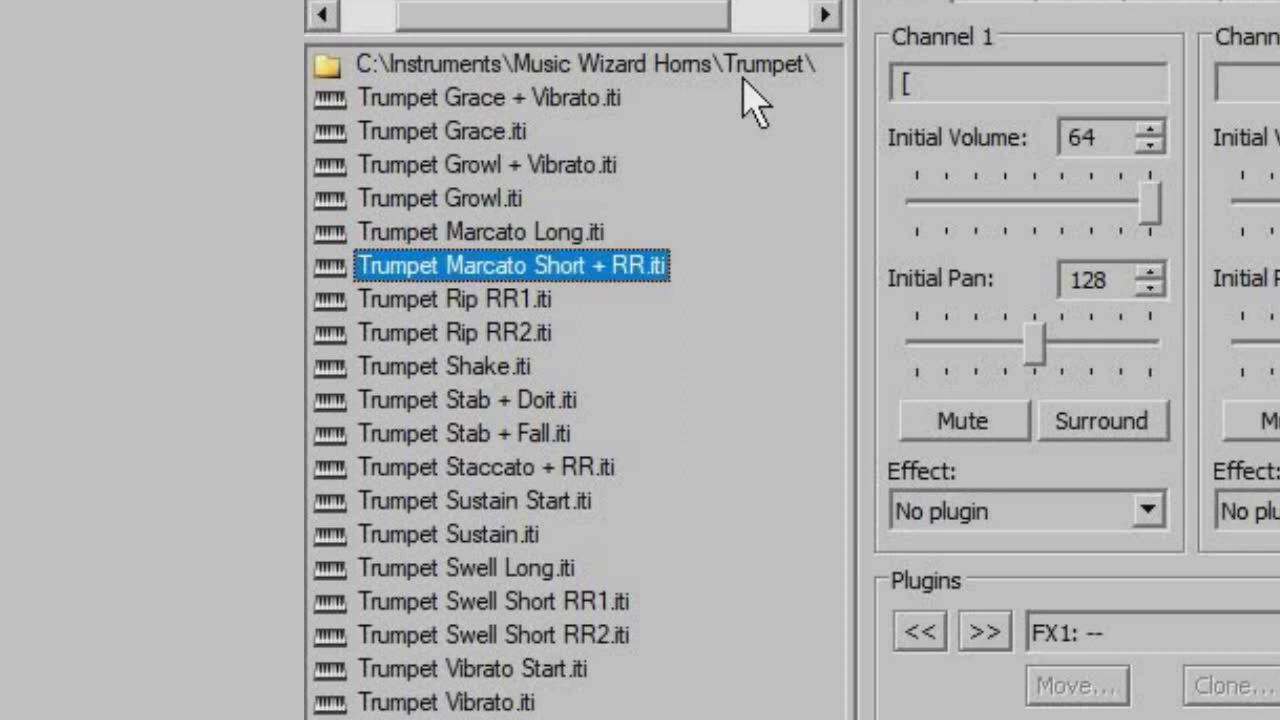
{"action": "key", "text": "Down"}
{"action": "key", "text": "Down"}
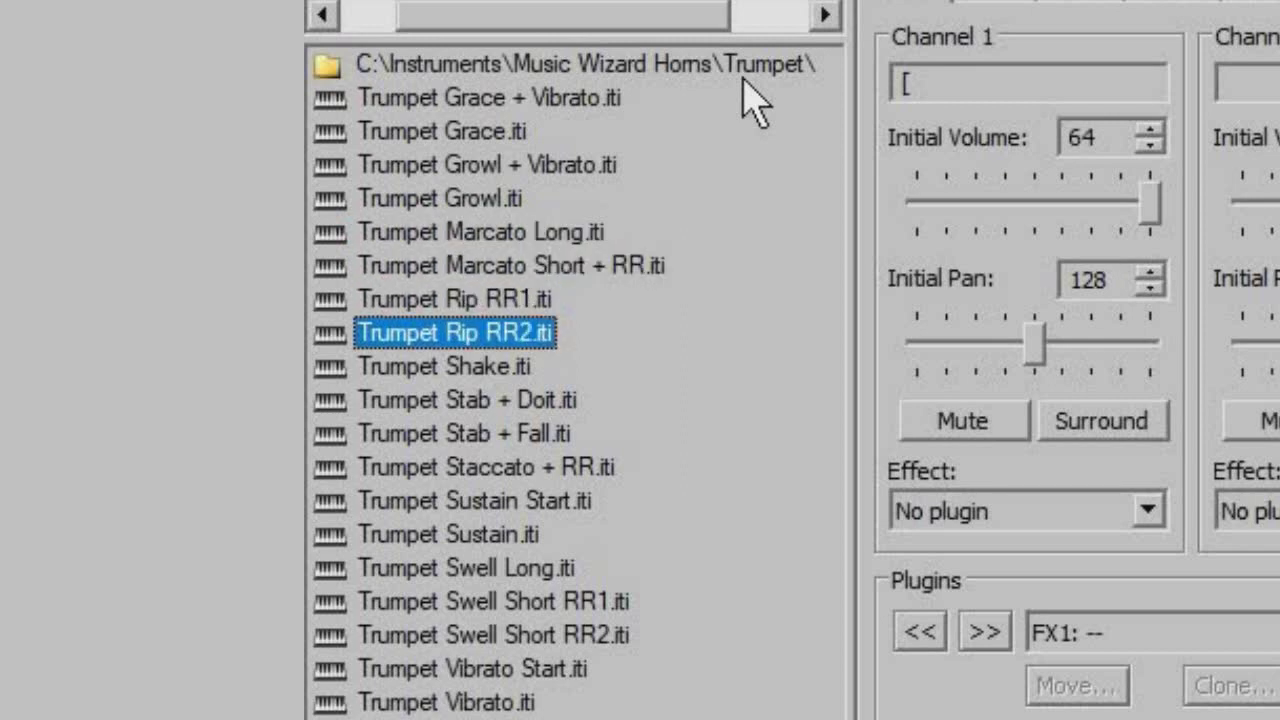
{"action": "key", "text": "Down"}
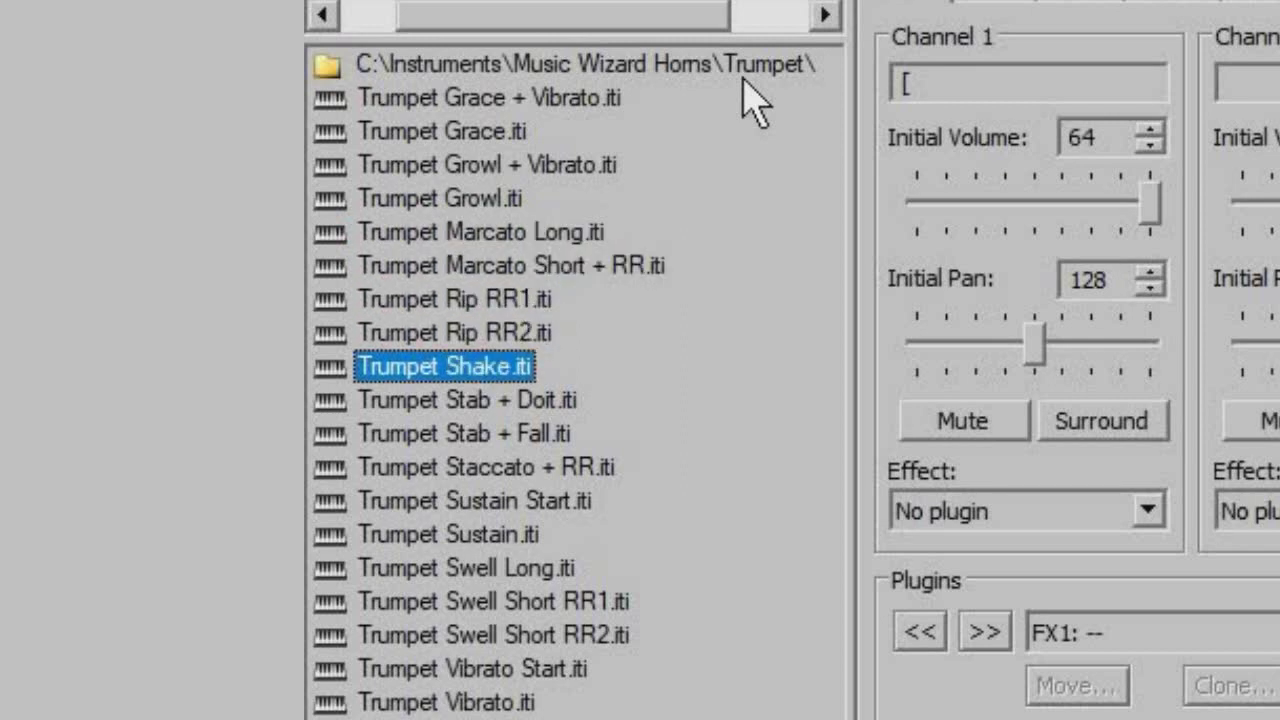
{"action": "key", "text": "Down"}
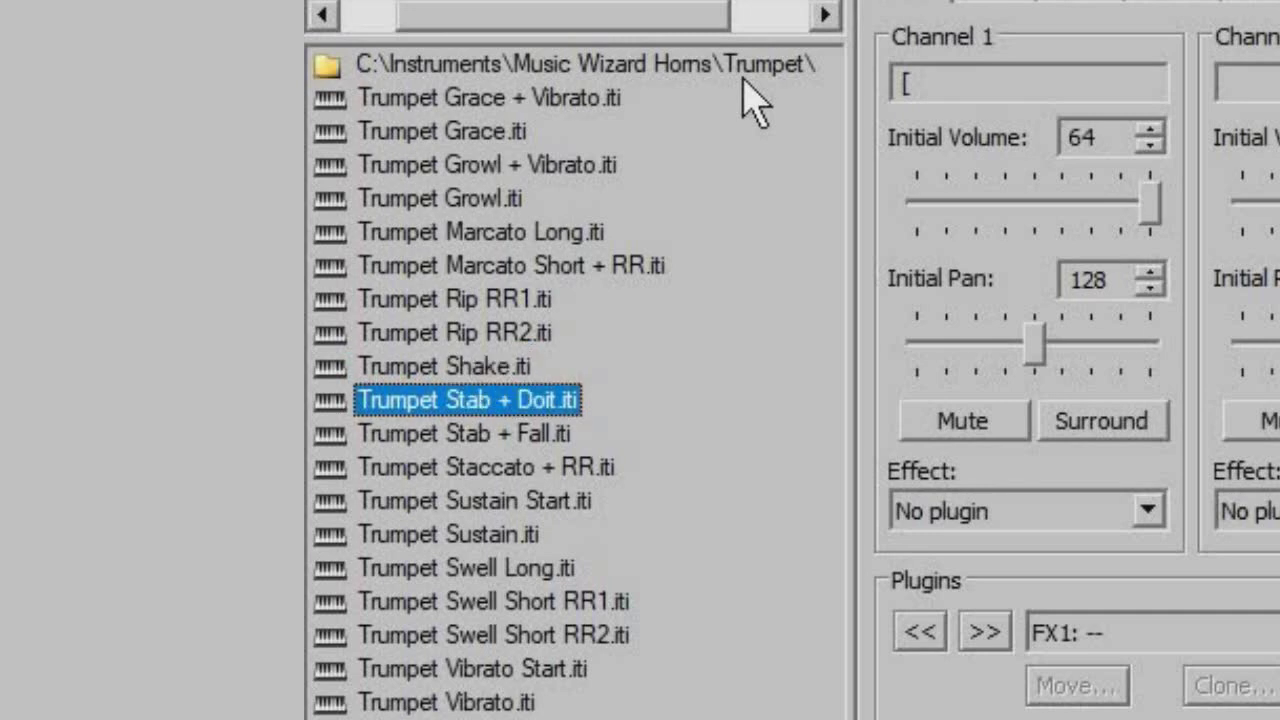
{"action": "key", "text": "Down"}
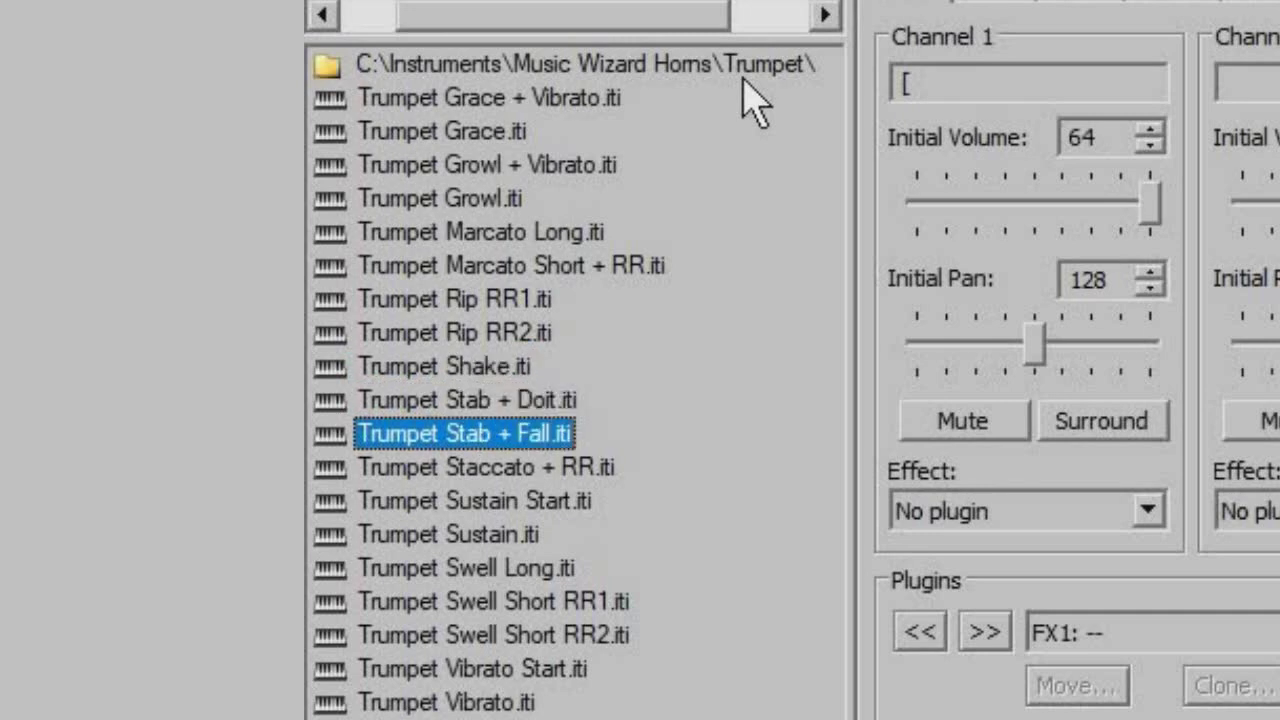
{"action": "key", "text": "Down"}
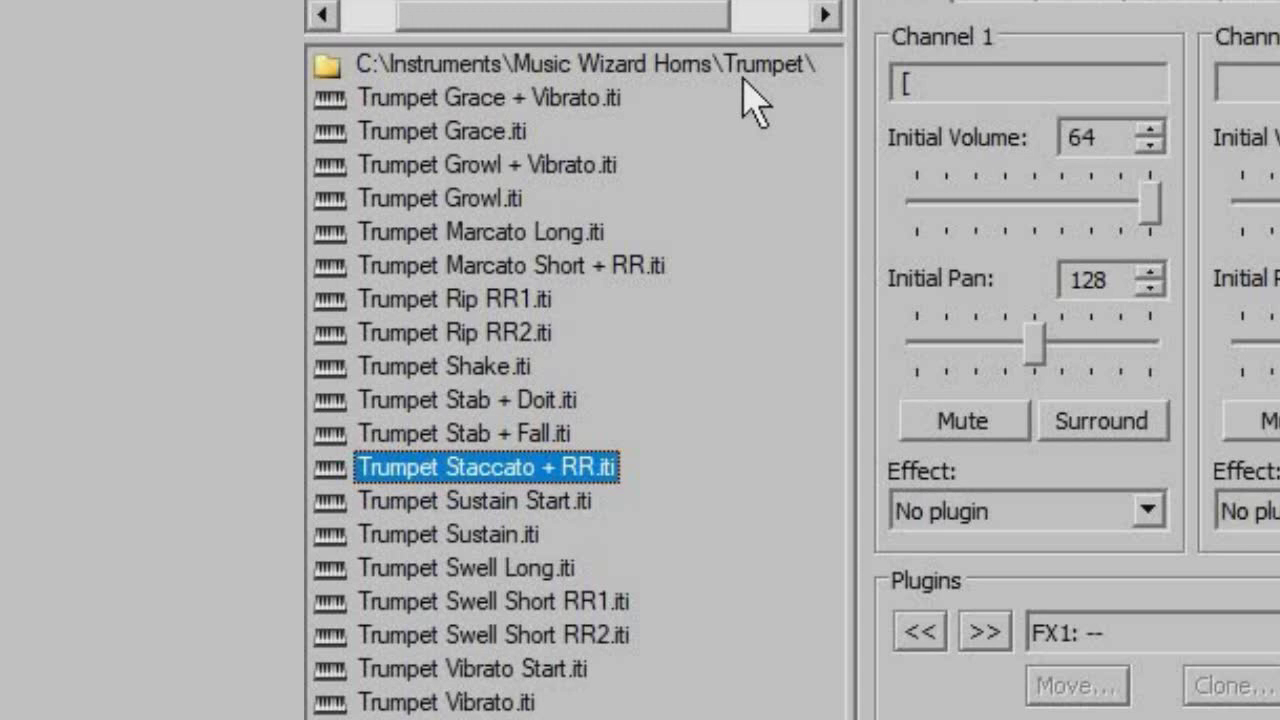
{"action": "key", "text": "Down"}
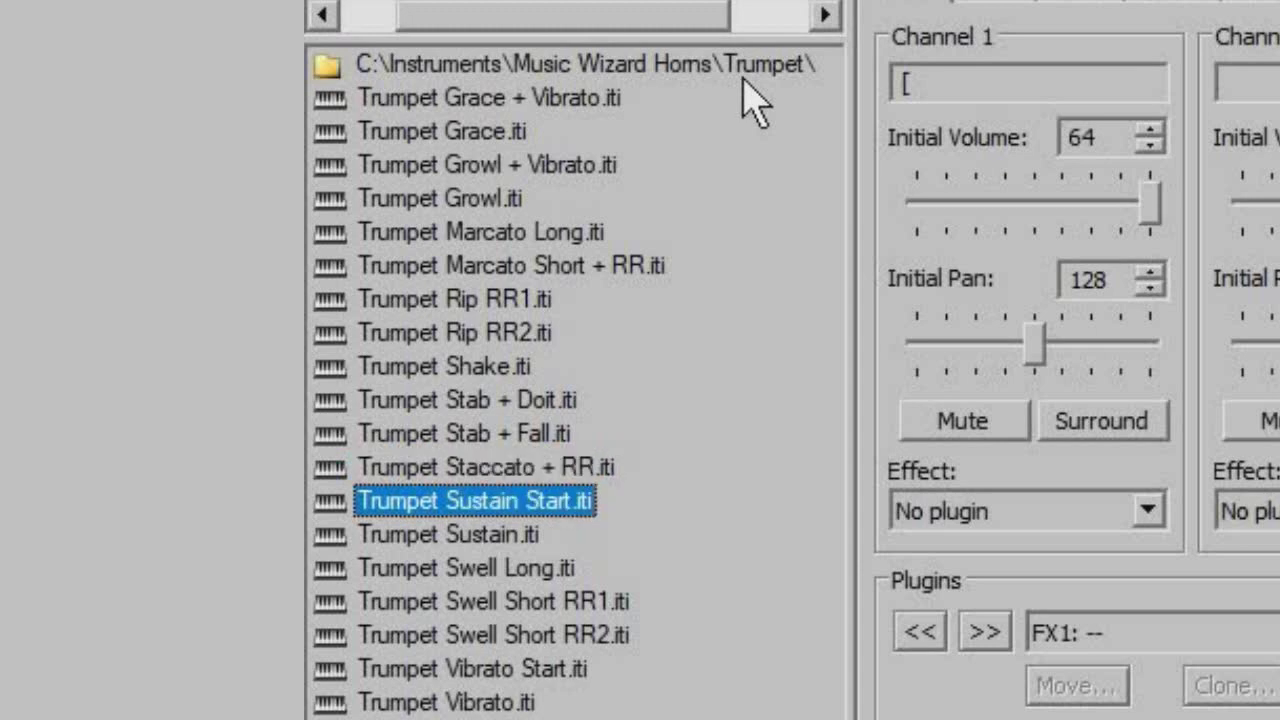
{"action": "key", "text": "Down"}
{"action": "key", "text": "Down"}
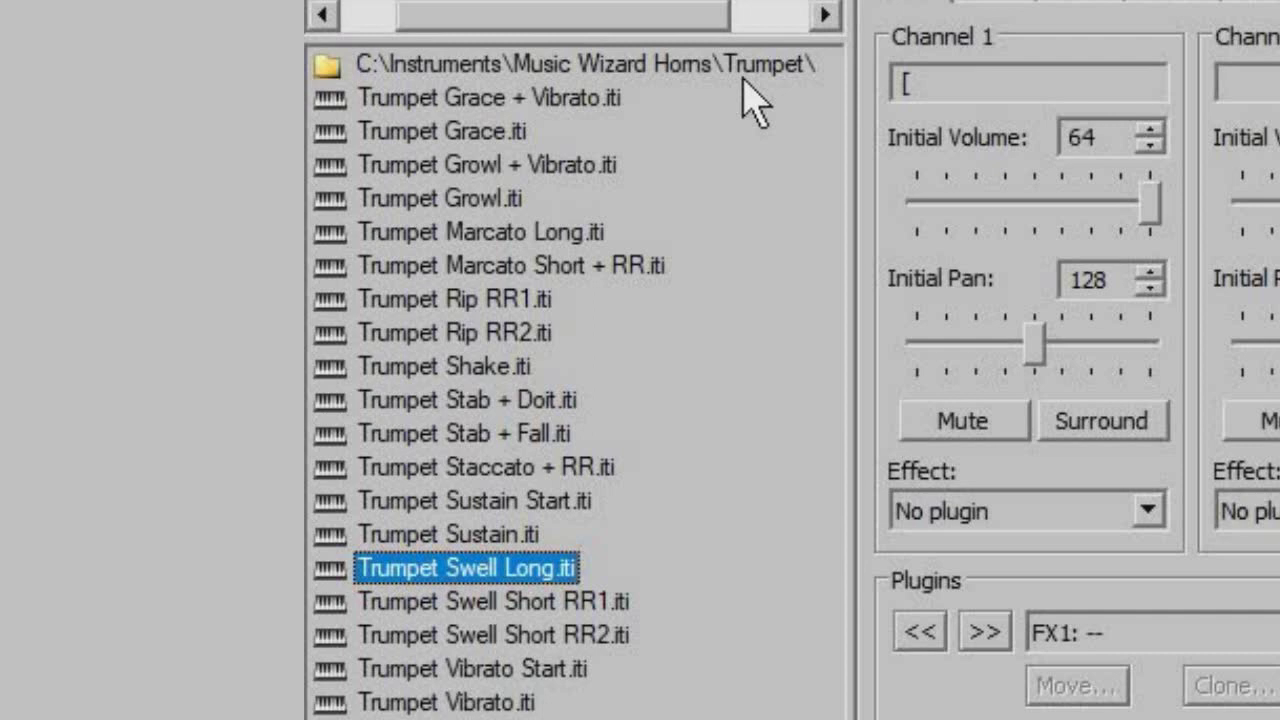
{"action": "key", "text": "Down"}
{"action": "key", "text": "Down"}
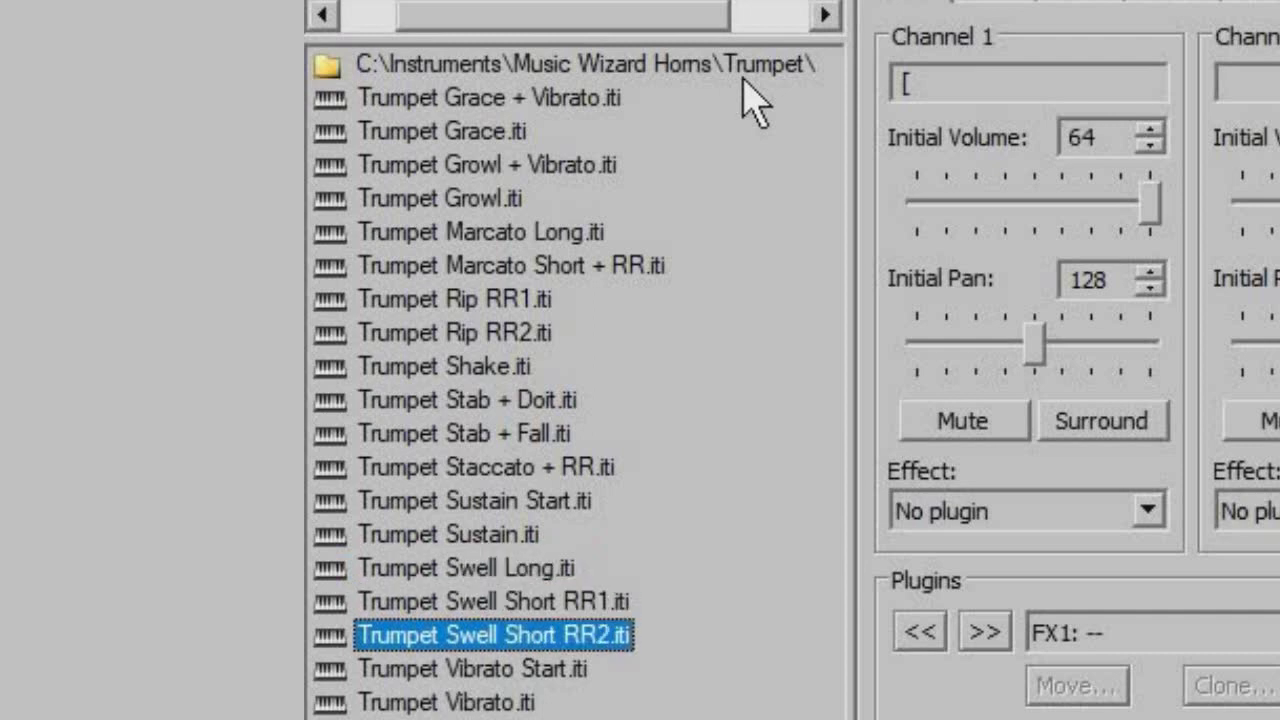
{"action": "key", "text": "Down"}
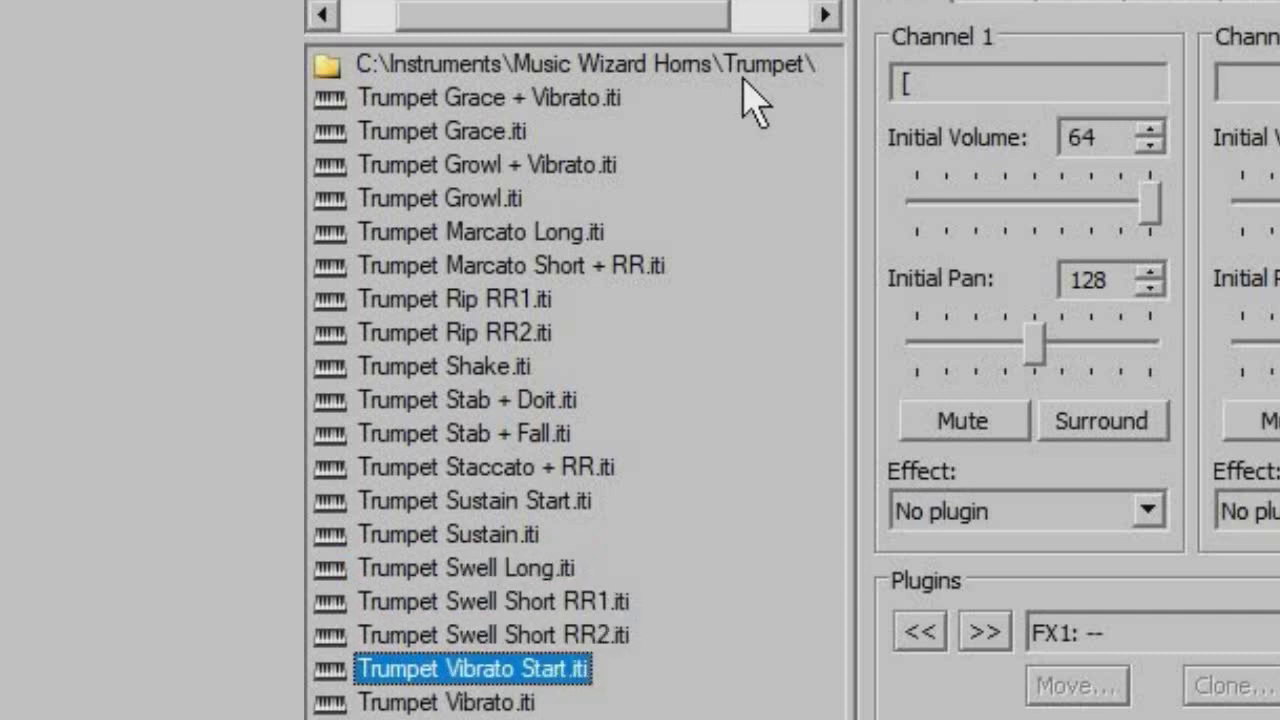
{"action": "key", "text": "Down"}
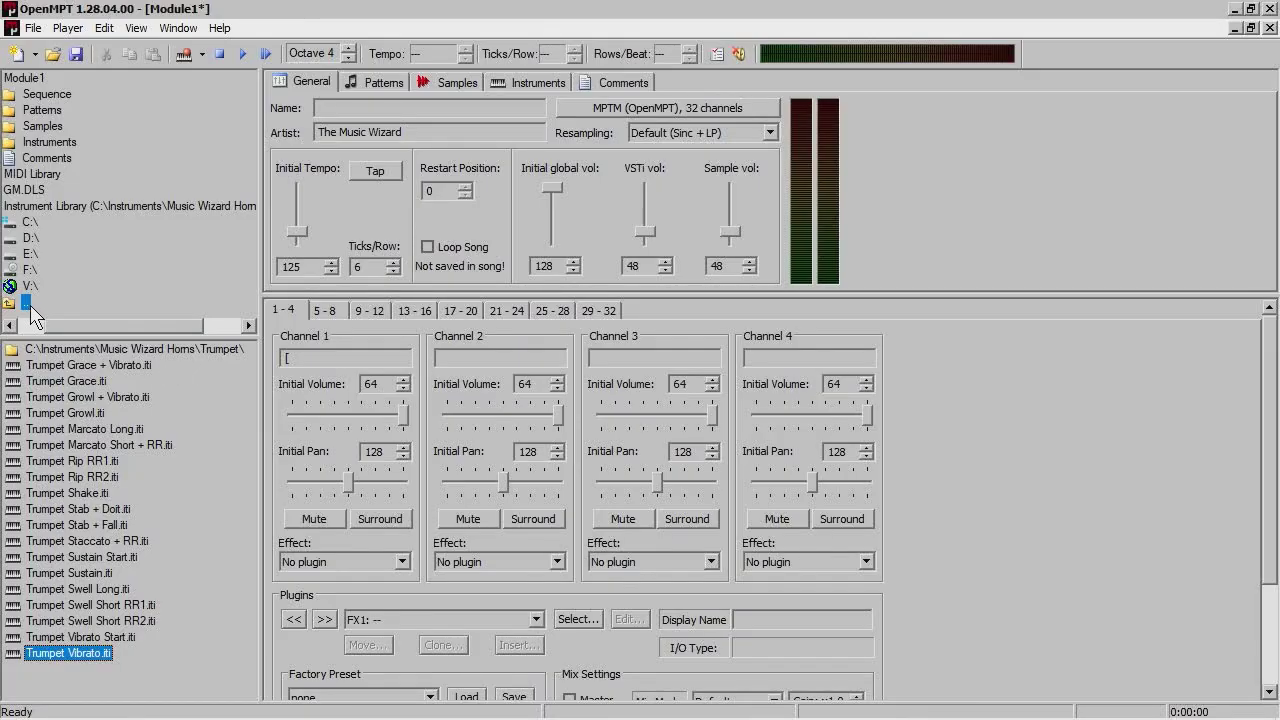
Go back to Music Wizard Horns, open the Tenor Sax folder and preview Tenor Sax Grace + Vibrato.iti
{"action": "double_click", "coordinate": [30, 312]}
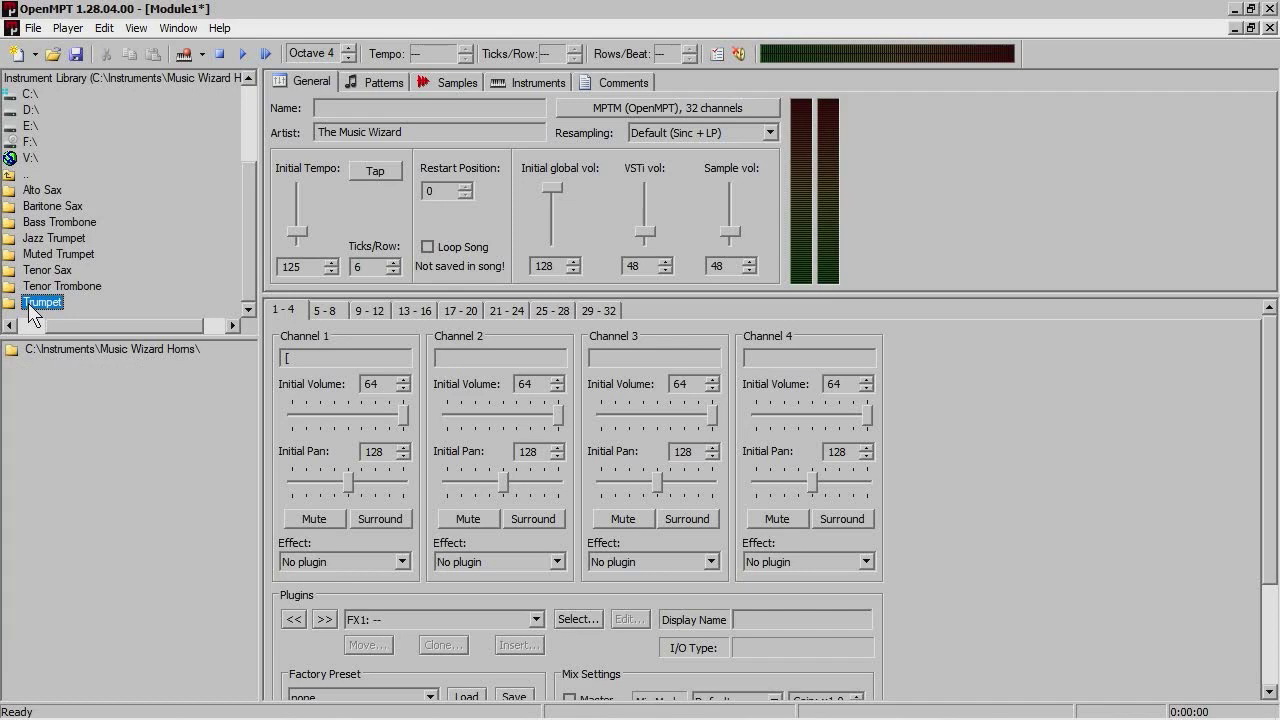
{"action": "double_click", "coordinate": [39, 272]}
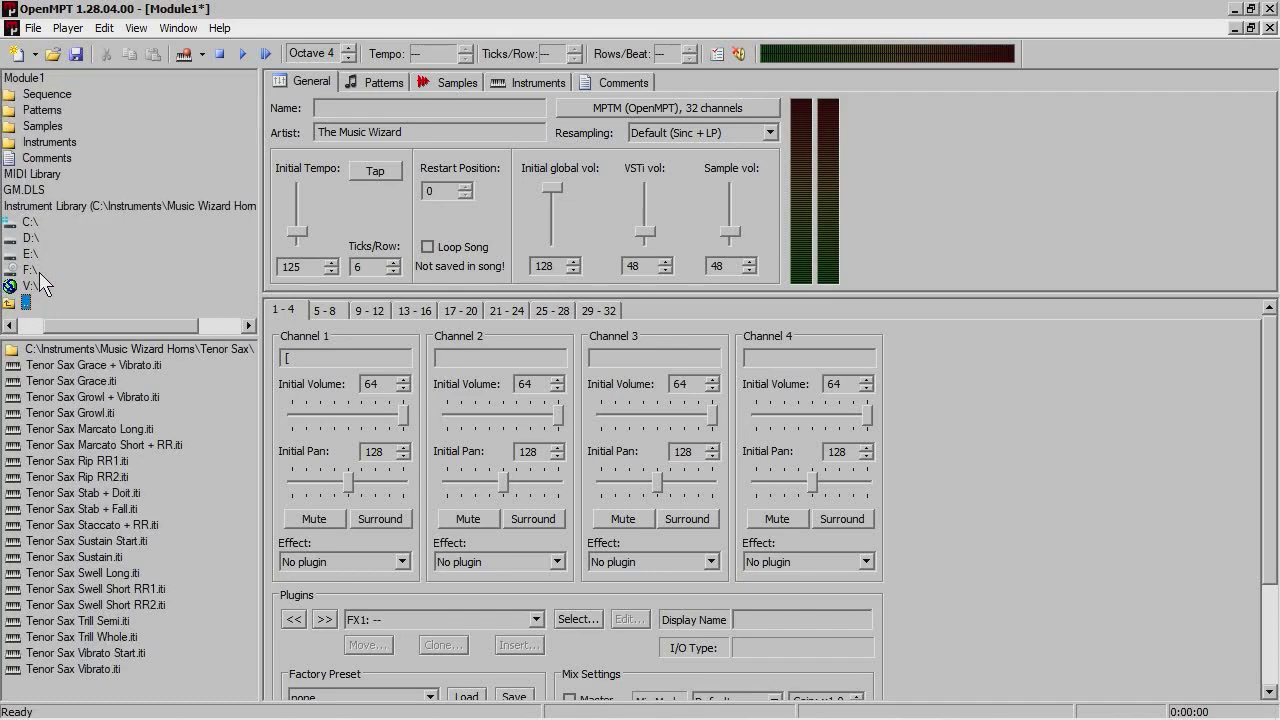
{"action": "left_click", "coordinate": [128, 366]}
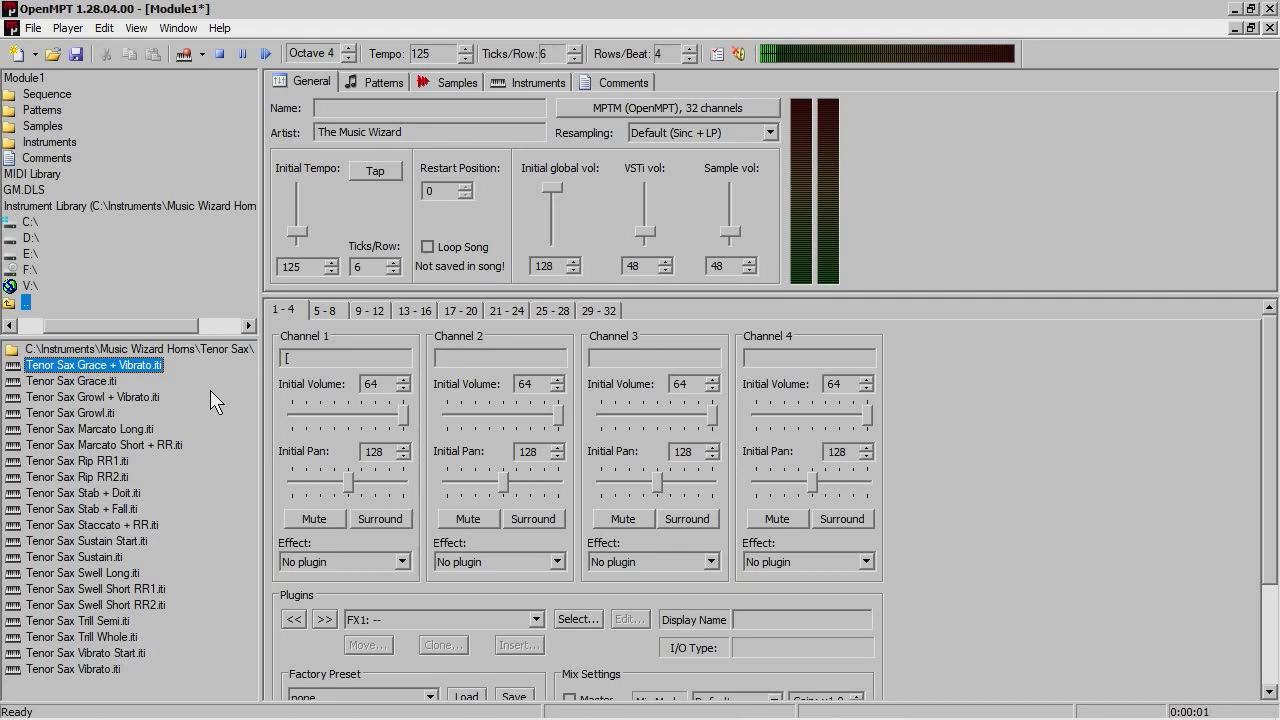
Audition the tenor sax instruments one after another, from Tenor Sax Grace.iti through Tenor Sax Vibrato.iti
{"action": "key", "text": "Down"}
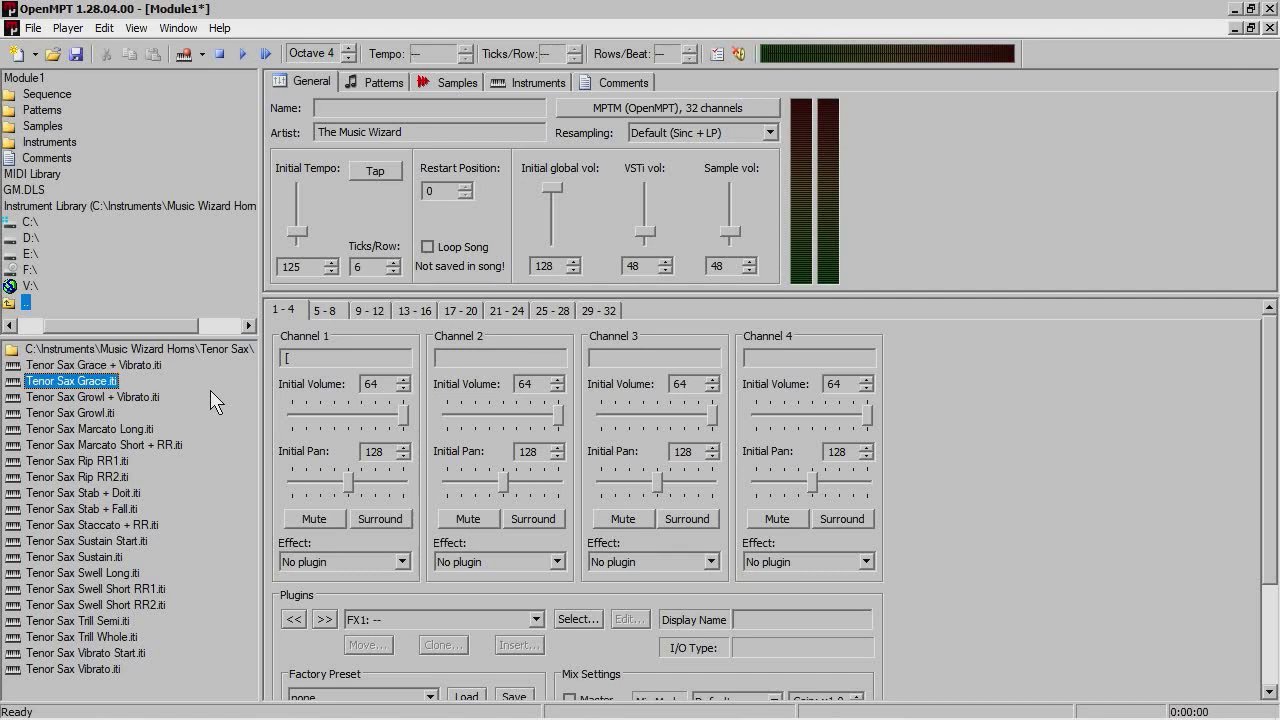
{"action": "key", "text": "Down"}
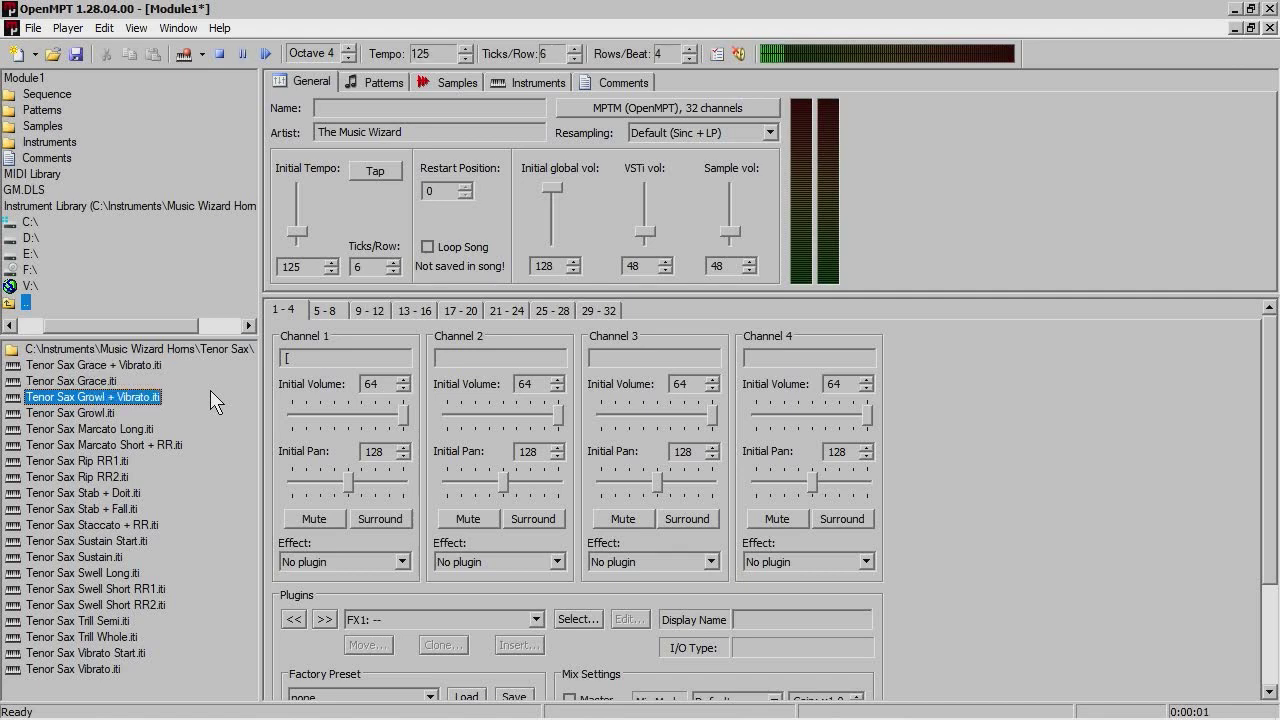
{"action": "key", "text": "Down"}
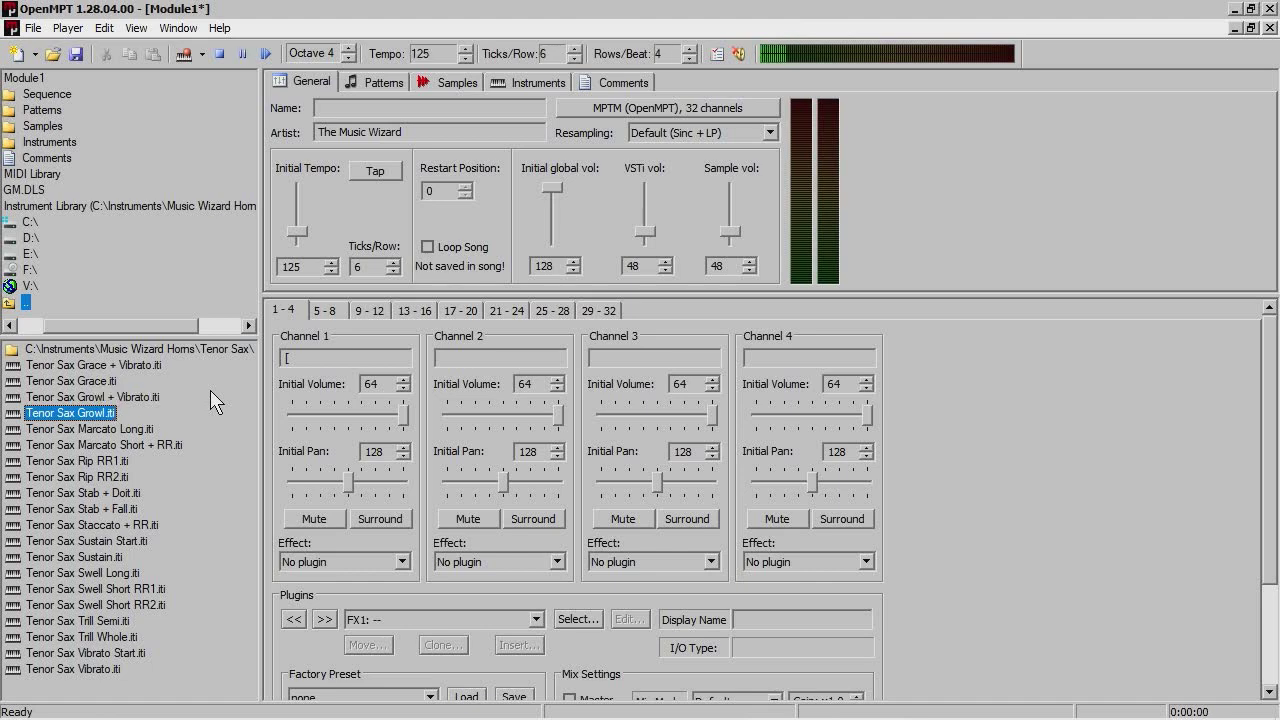
{"action": "key", "text": "Down"}
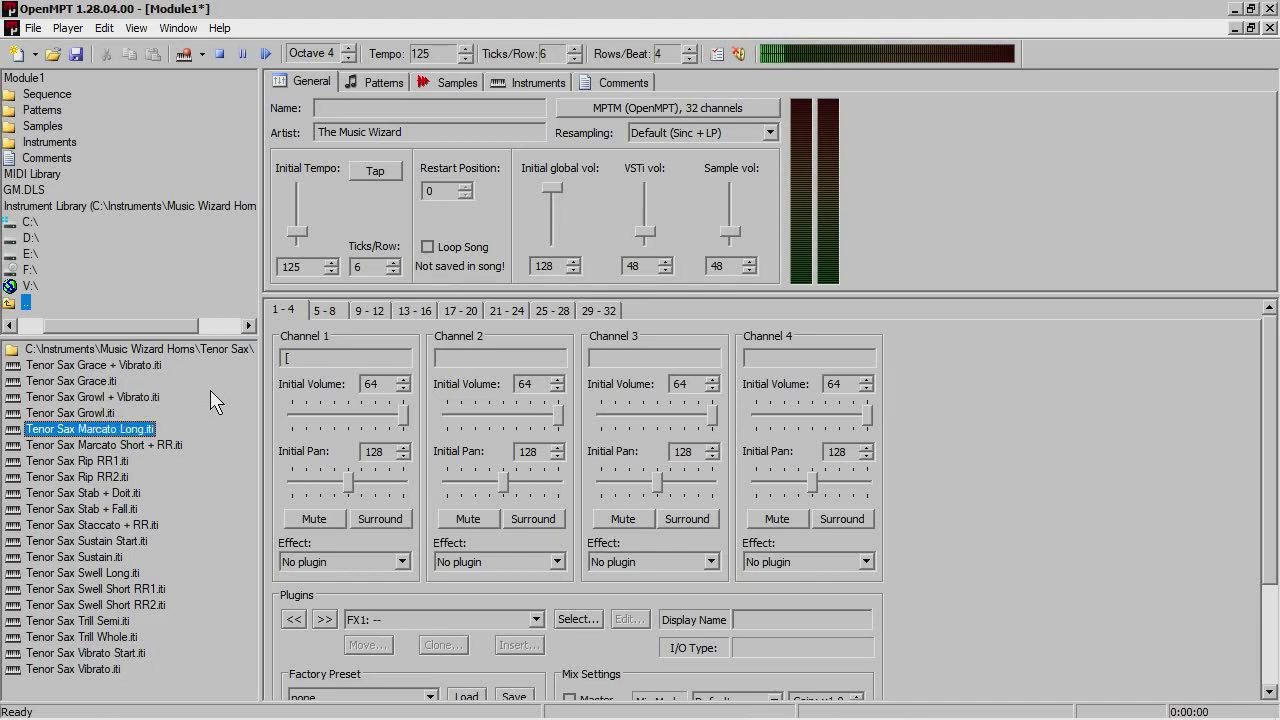
{"action": "key", "text": "Down"}
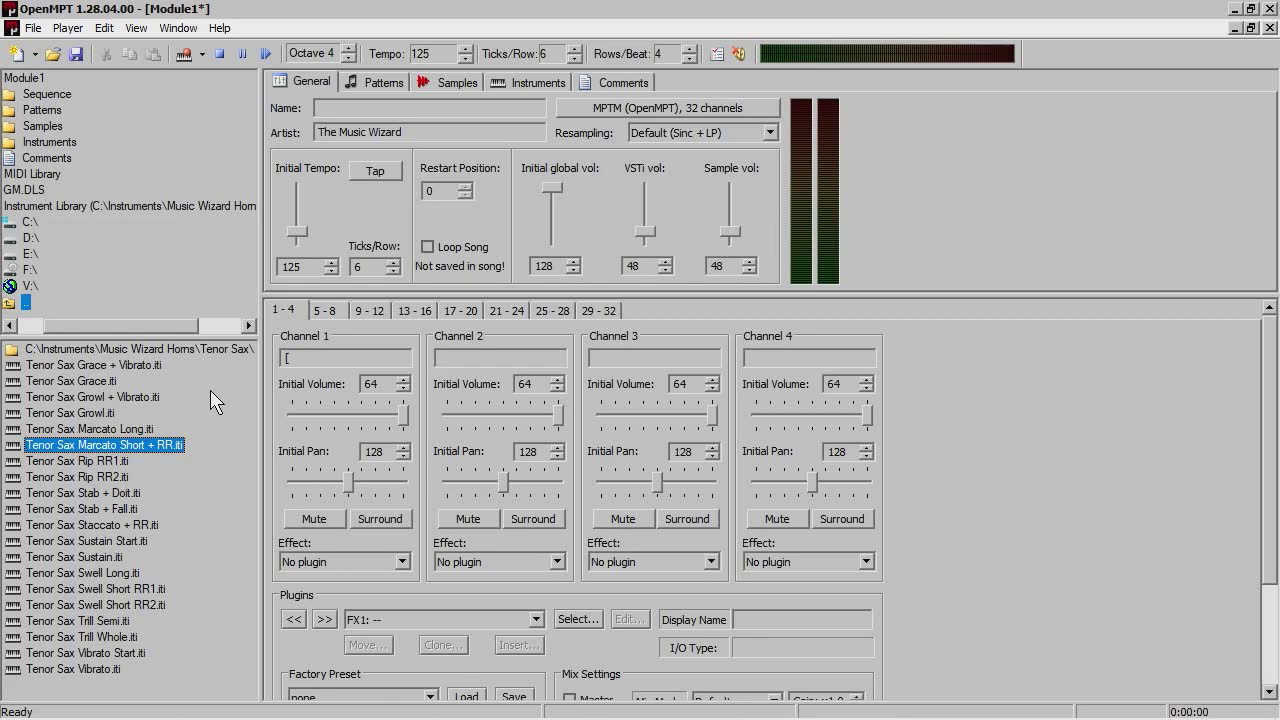
{"action": "key", "text": "Down"}
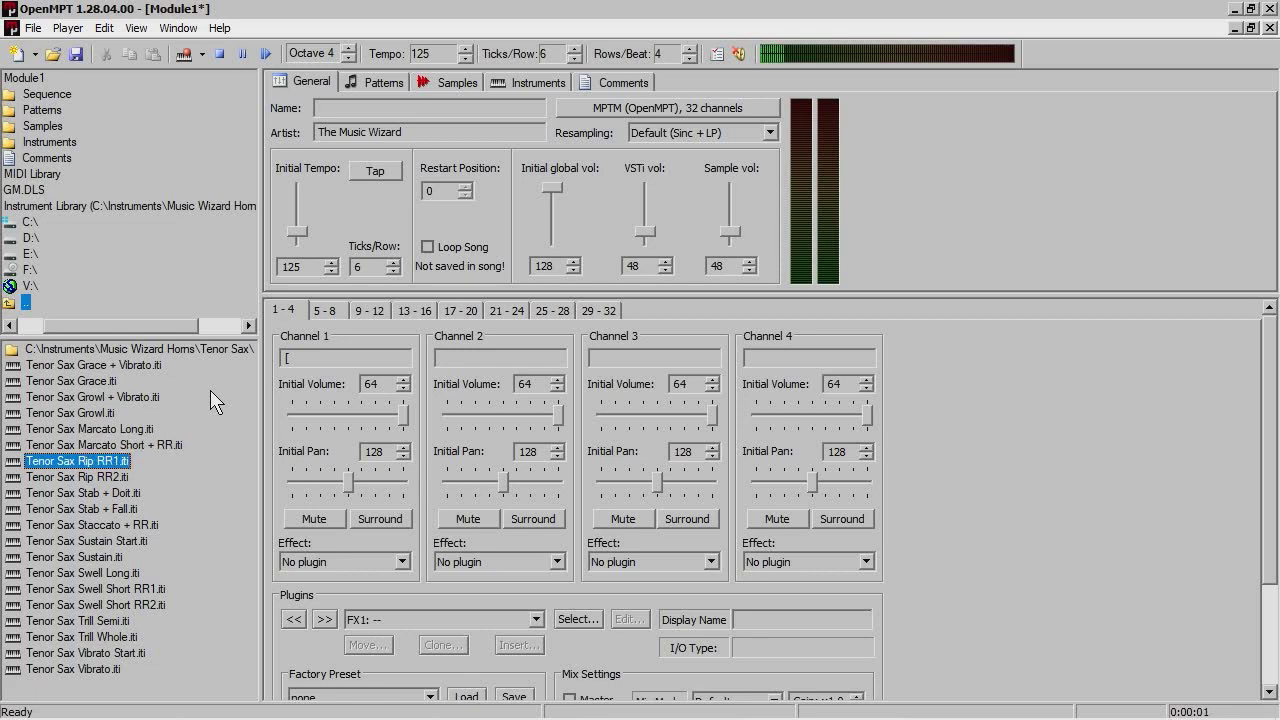
{"action": "key", "text": "Down"}
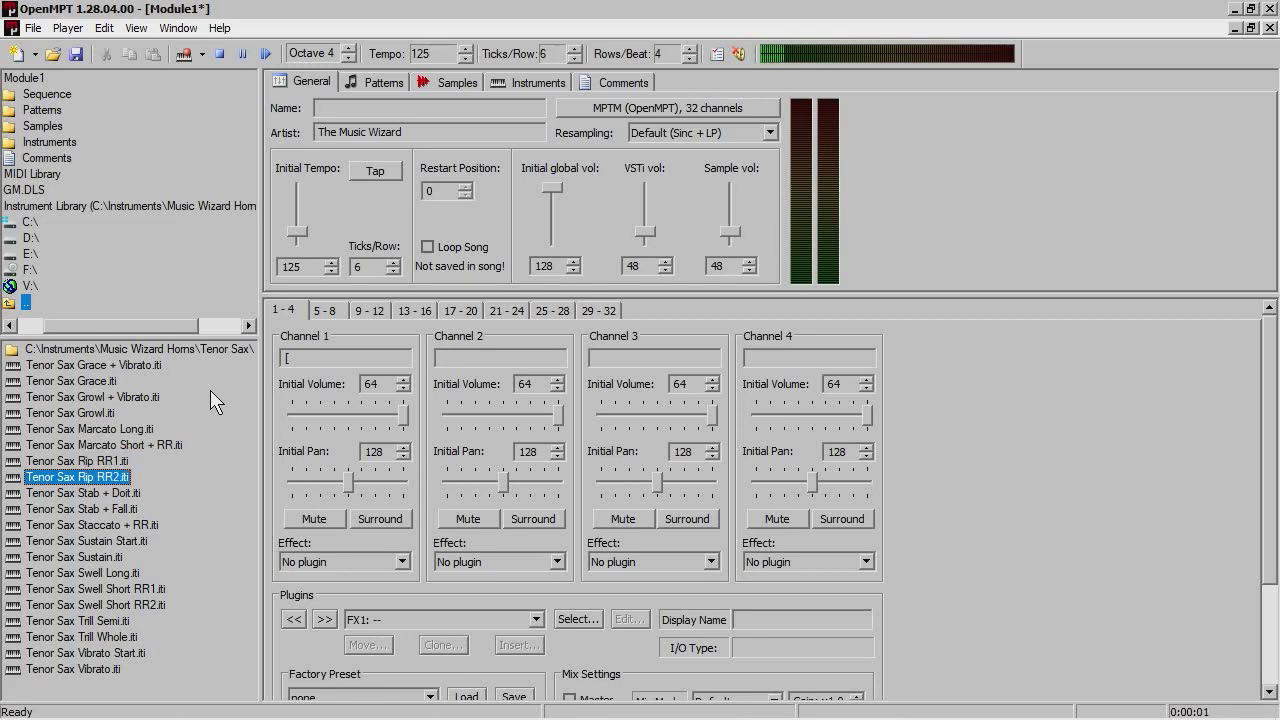
{"action": "key", "text": "Down"}
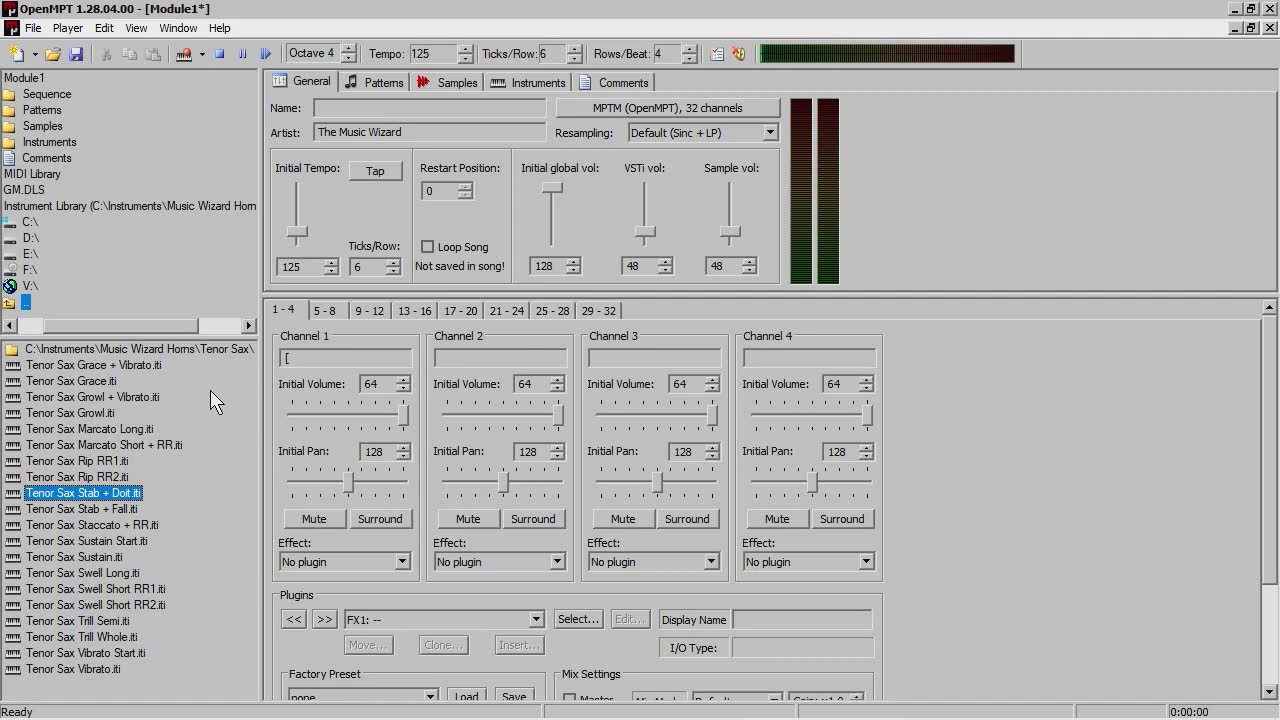
{"action": "key", "text": "Down"}
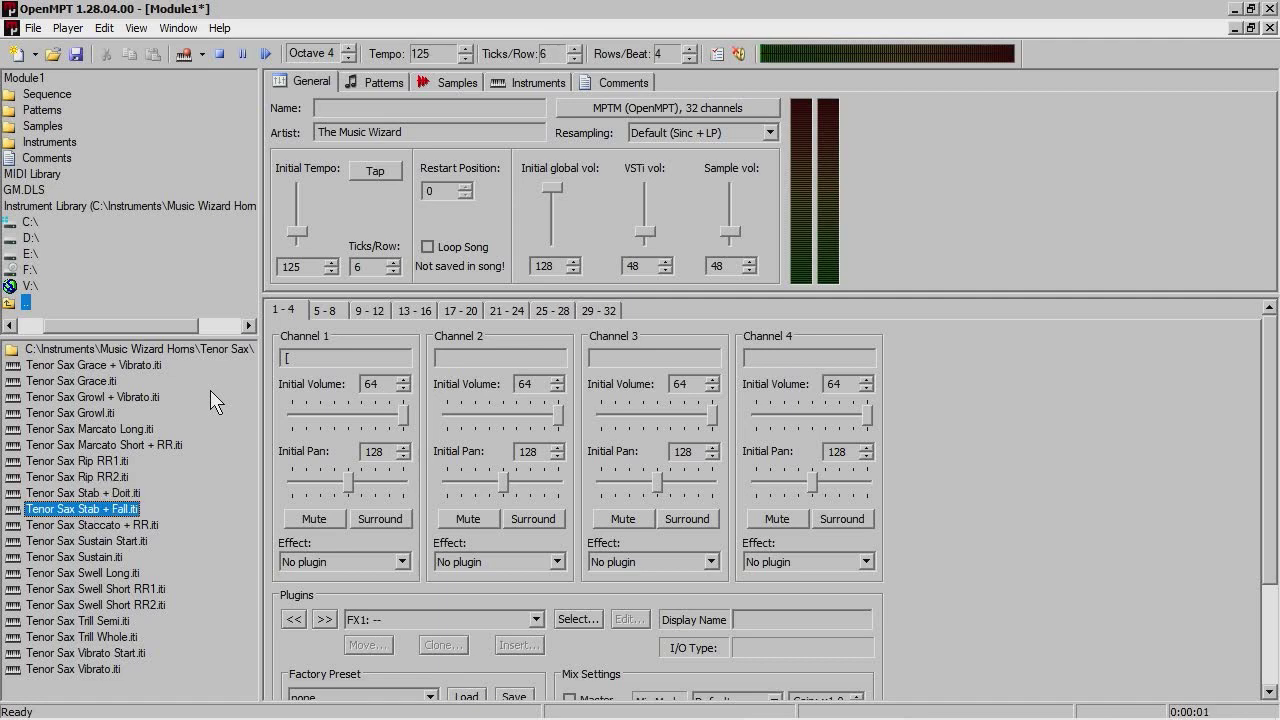
{"action": "key", "text": "Down"}
{"action": "key", "text": "Down"}
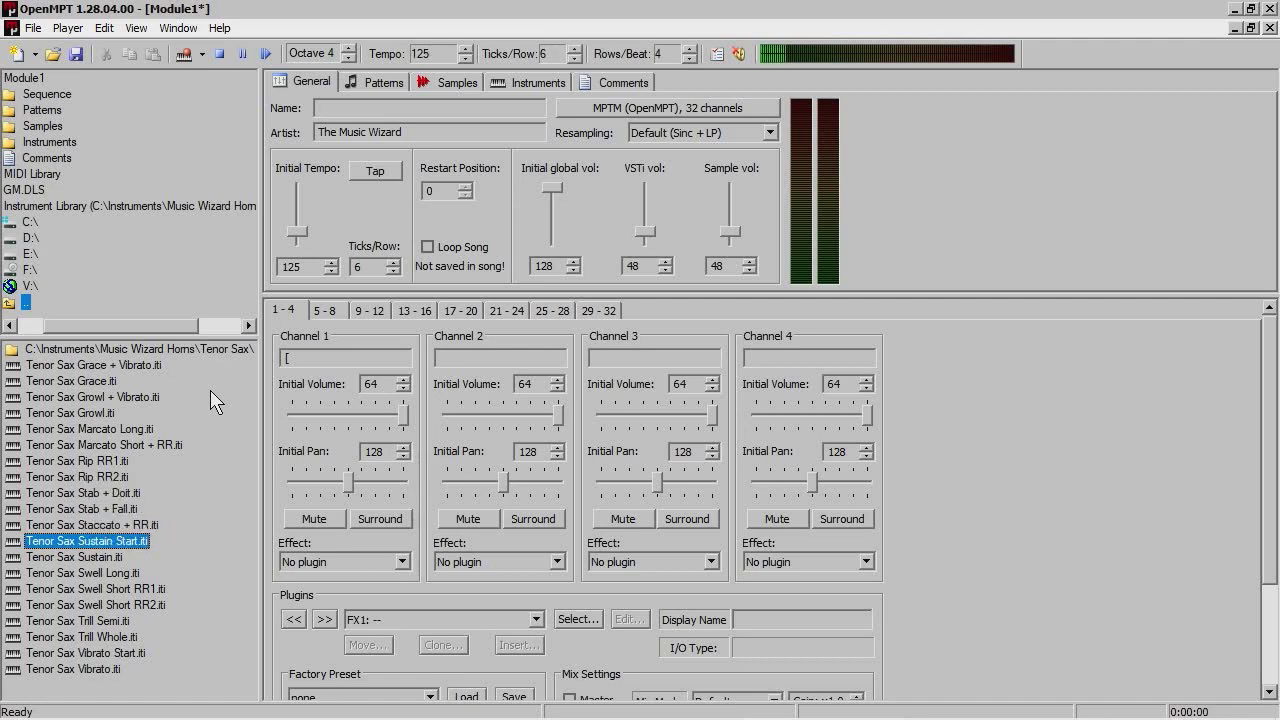
{"action": "key", "text": "Down"}
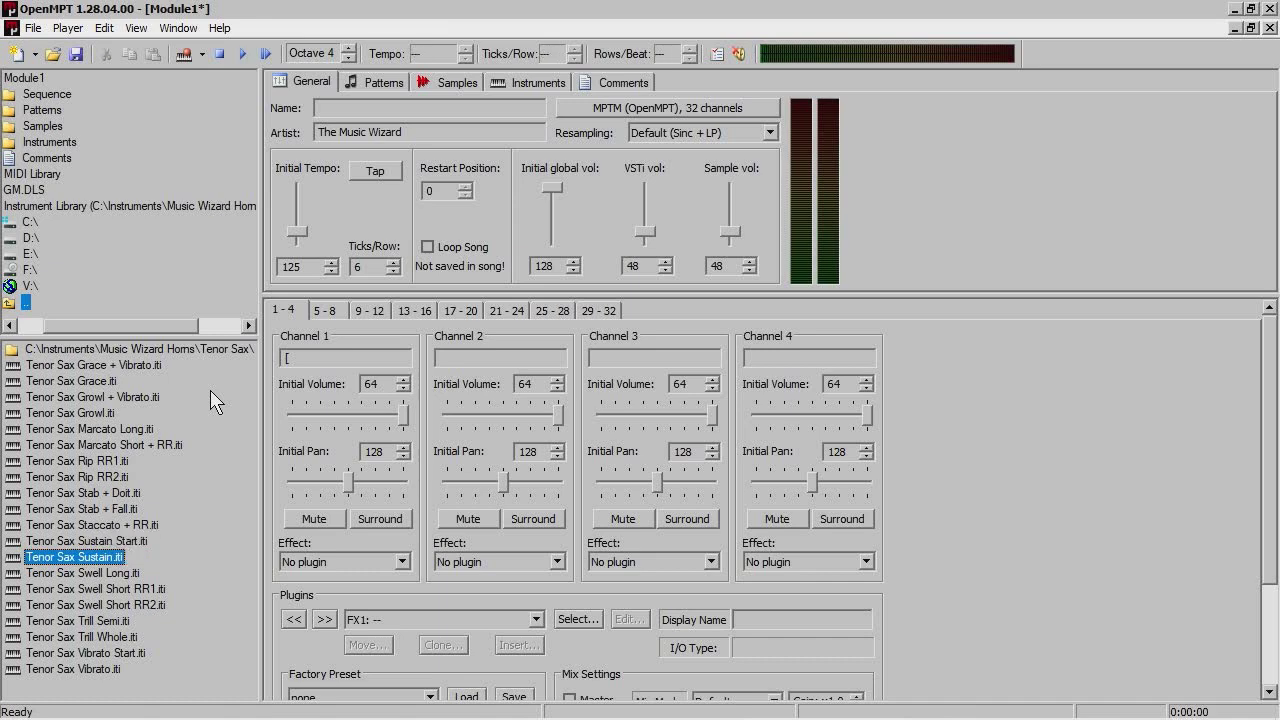
{"action": "key", "text": "Down"}
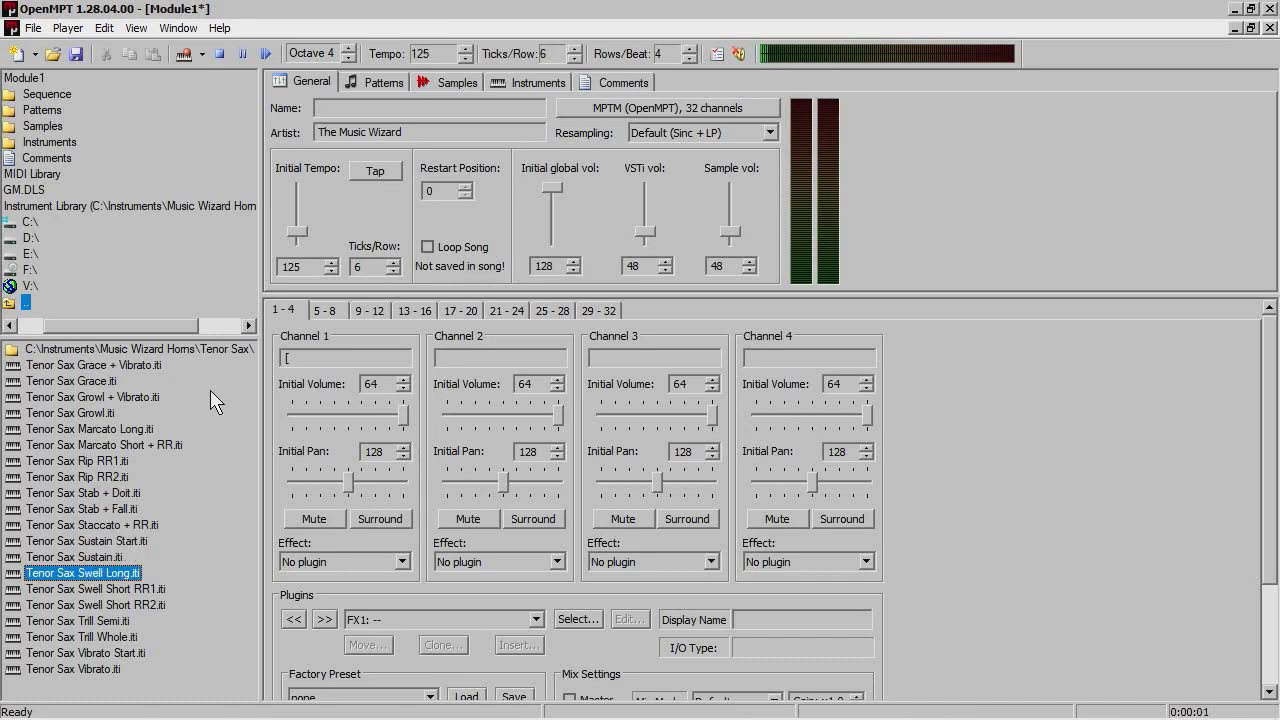
{"action": "key", "text": "Down"}
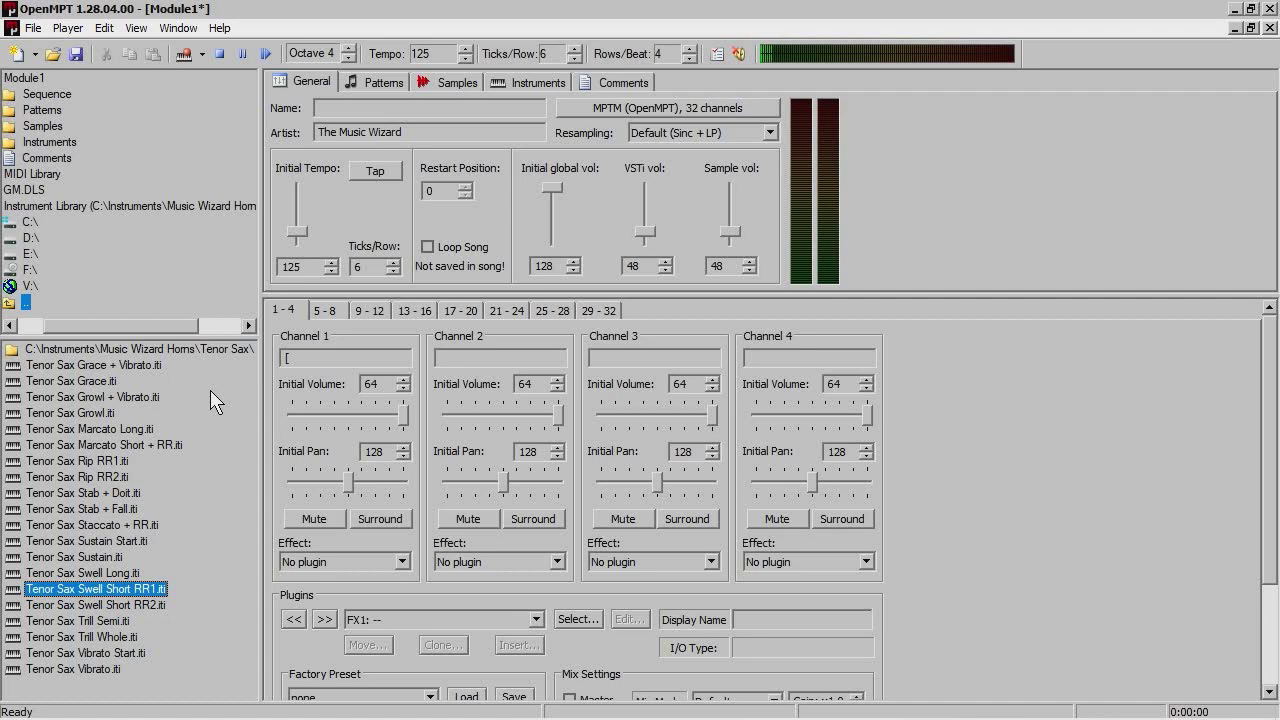
{"action": "key", "text": "Down"}
{"action": "key", "text": "Down"}
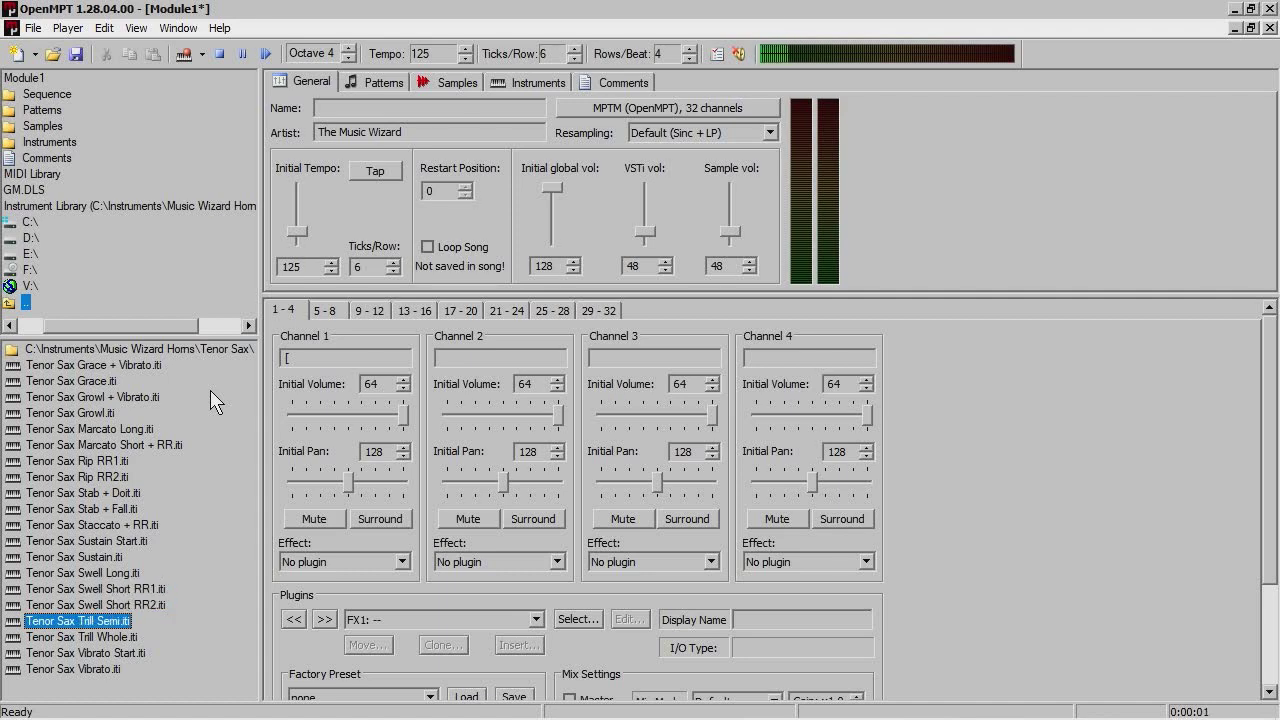
{"action": "key", "text": "Down"}
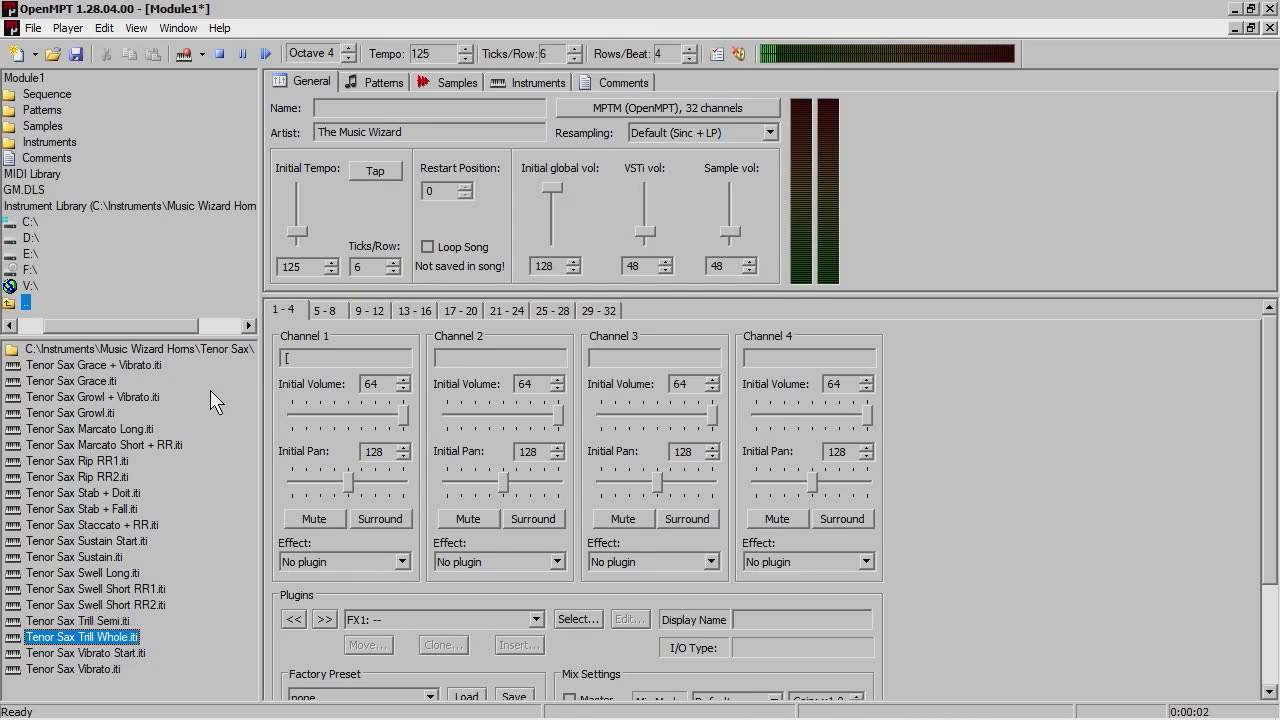
{"action": "key", "text": "Down"}
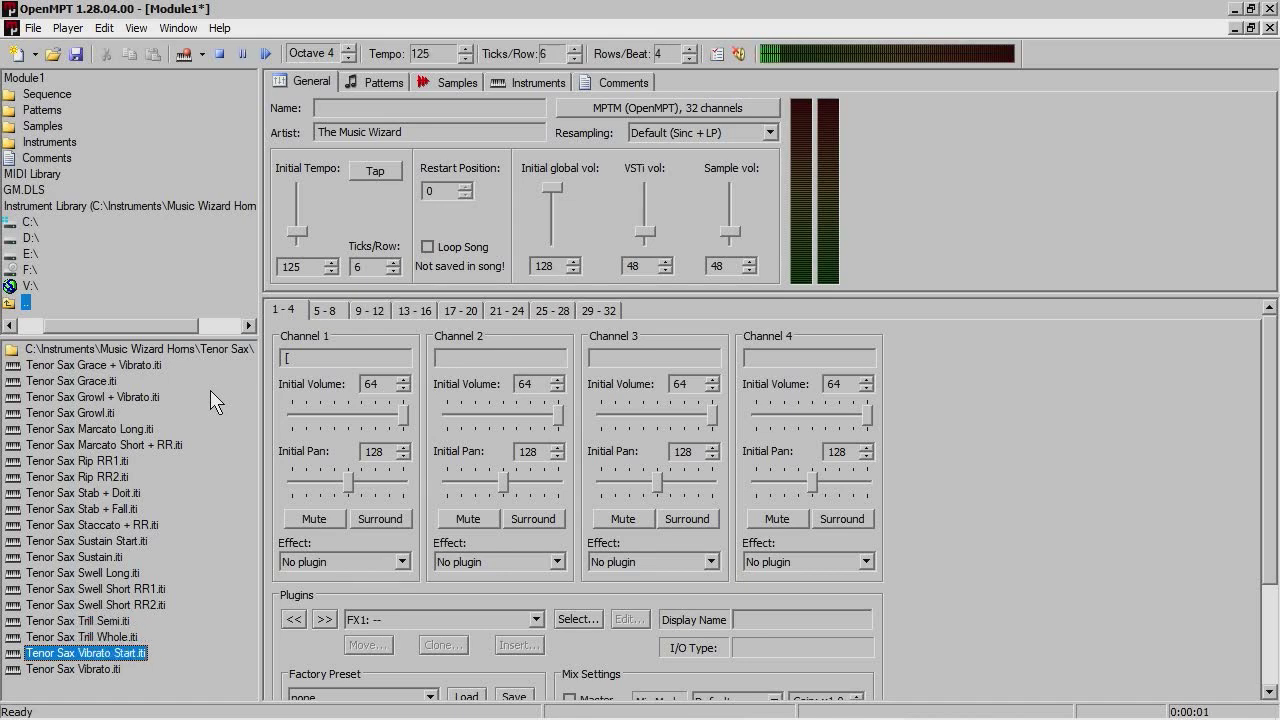
{"action": "key", "text": "Down"}
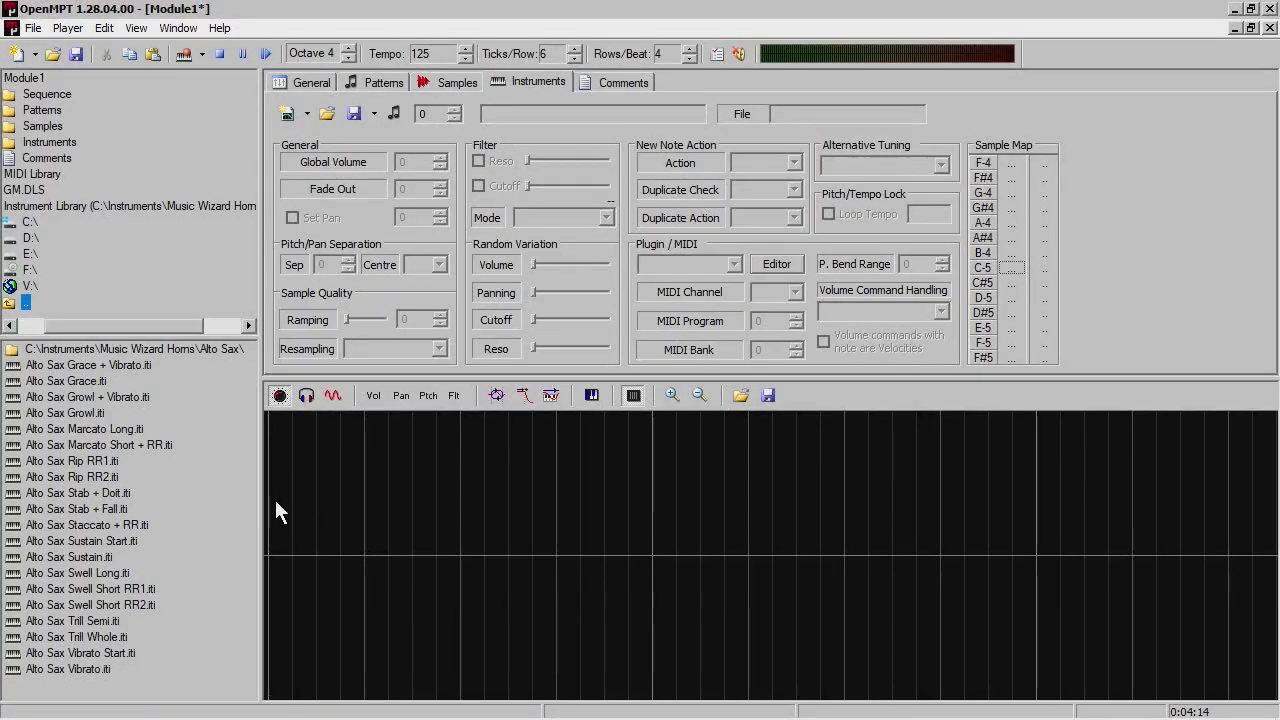
Load Alto Sax Marcato Short + RR.iti as instrument 1 and show its samples
{"action": "left_click_drag", "start_coordinate": [100, 444], "coordinate": [528, 543]}
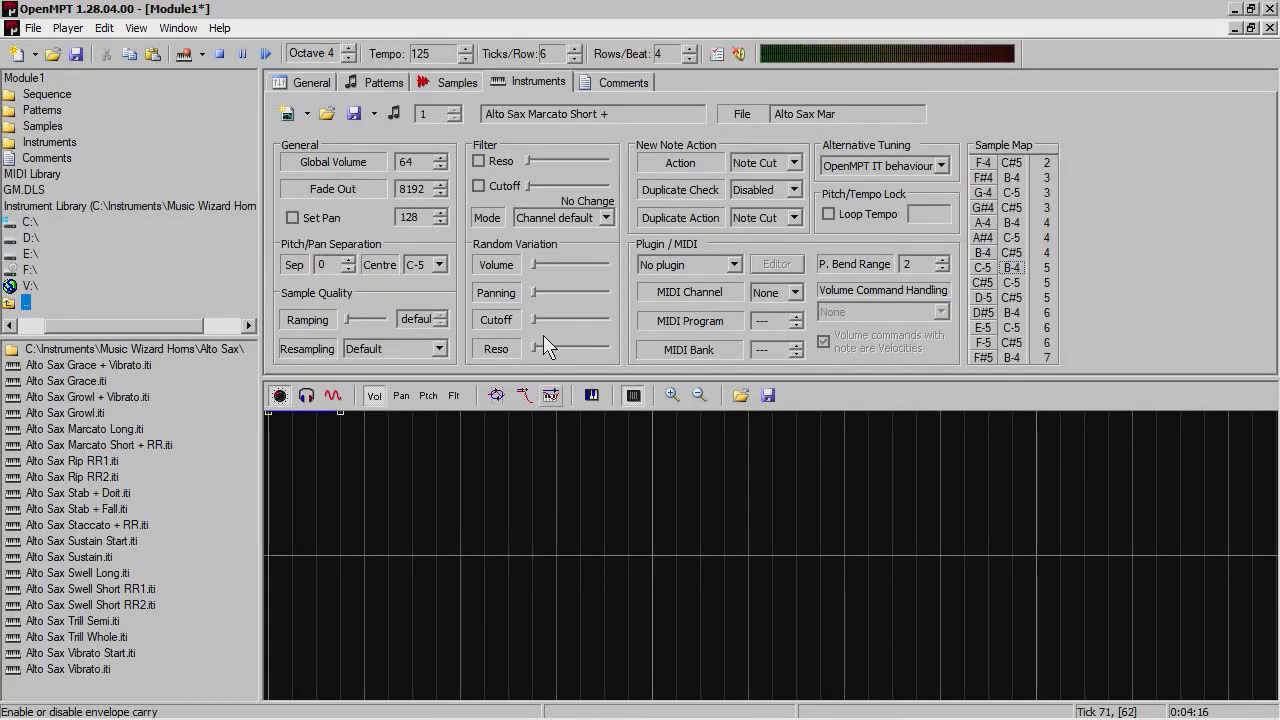
{"action": "left_click", "coordinate": [451, 83]}
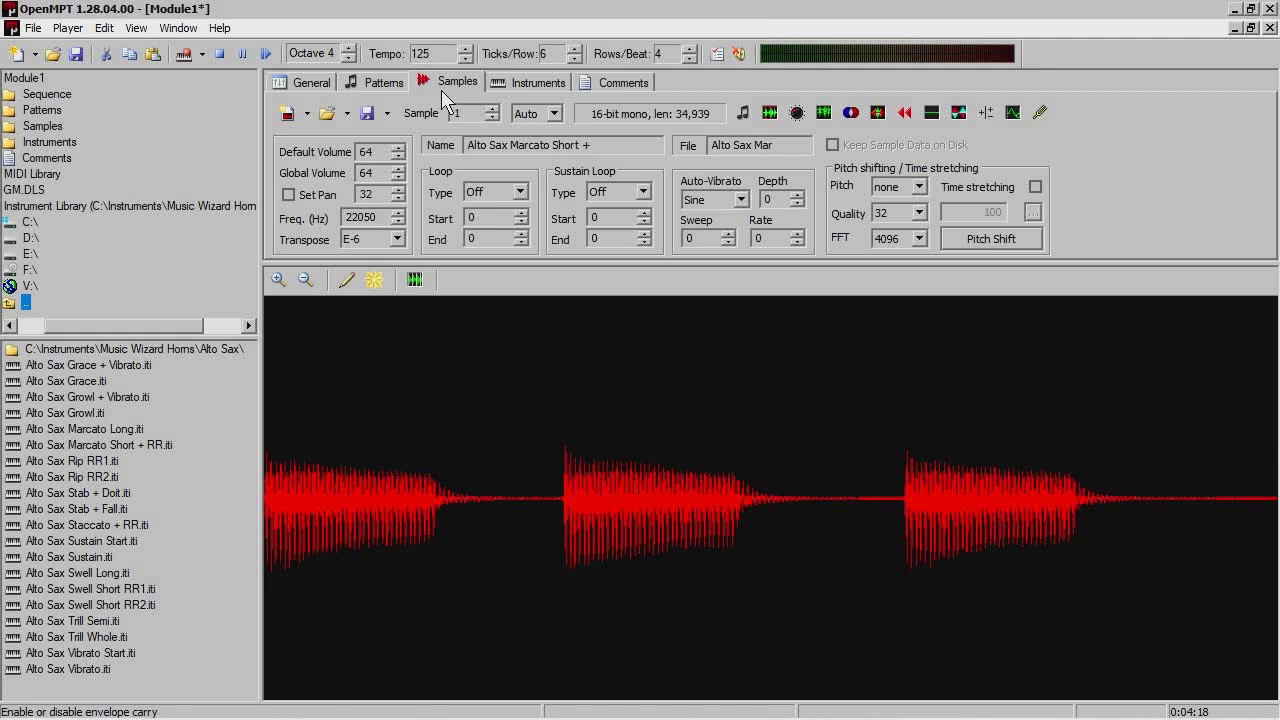
Look through the waveforms of the Alto Sax Marcato Short + samples up to sample 10 and return to sample 9
{"action": "left_click", "coordinate": [496, 107]}
{"action": "left_click", "coordinate": [496, 107]}
{"action": "left_click", "coordinate": [496, 107]}
{"action": "left_click", "coordinate": [496, 107]}
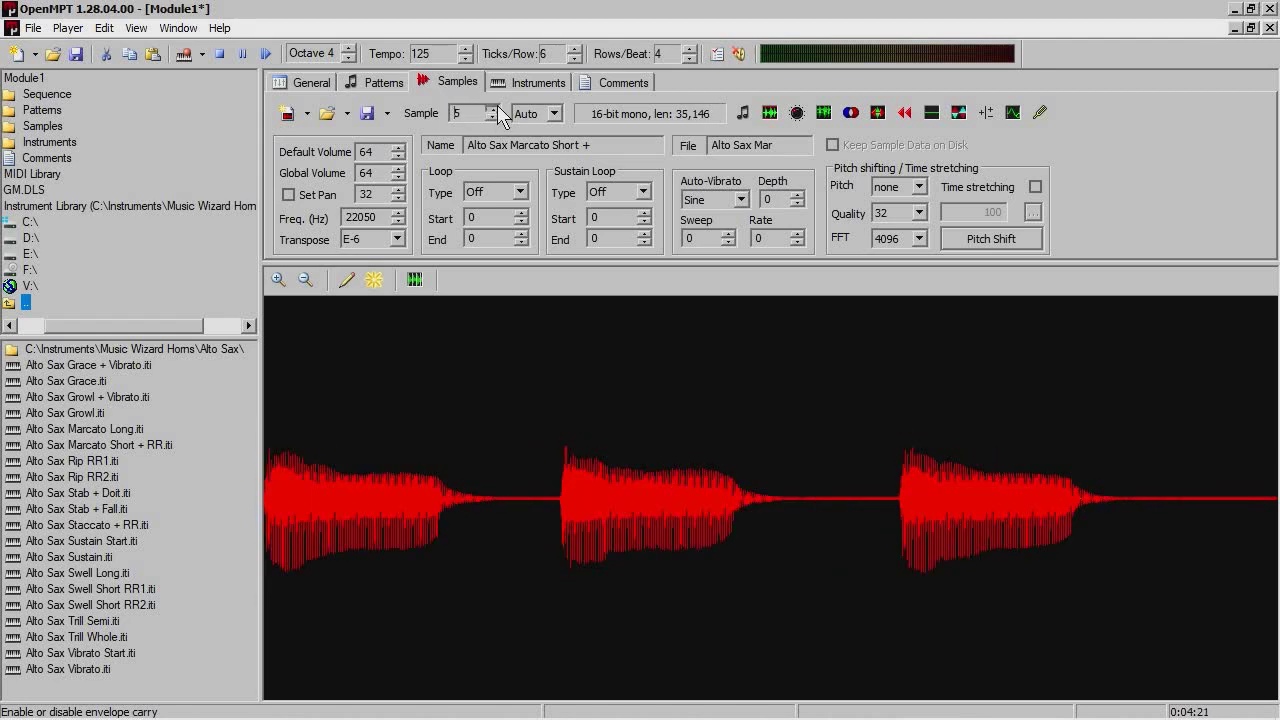
{"action": "left_click", "coordinate": [496, 107]}
{"action": "left_click", "coordinate": [496, 107]}
{"action": "left_click", "coordinate": [496, 107]}
{"action": "left_click", "coordinate": [496, 107]}
{"action": "scroll", "coordinate": [497, 105], "scroll_direction": "down", "scroll_amount": 6}
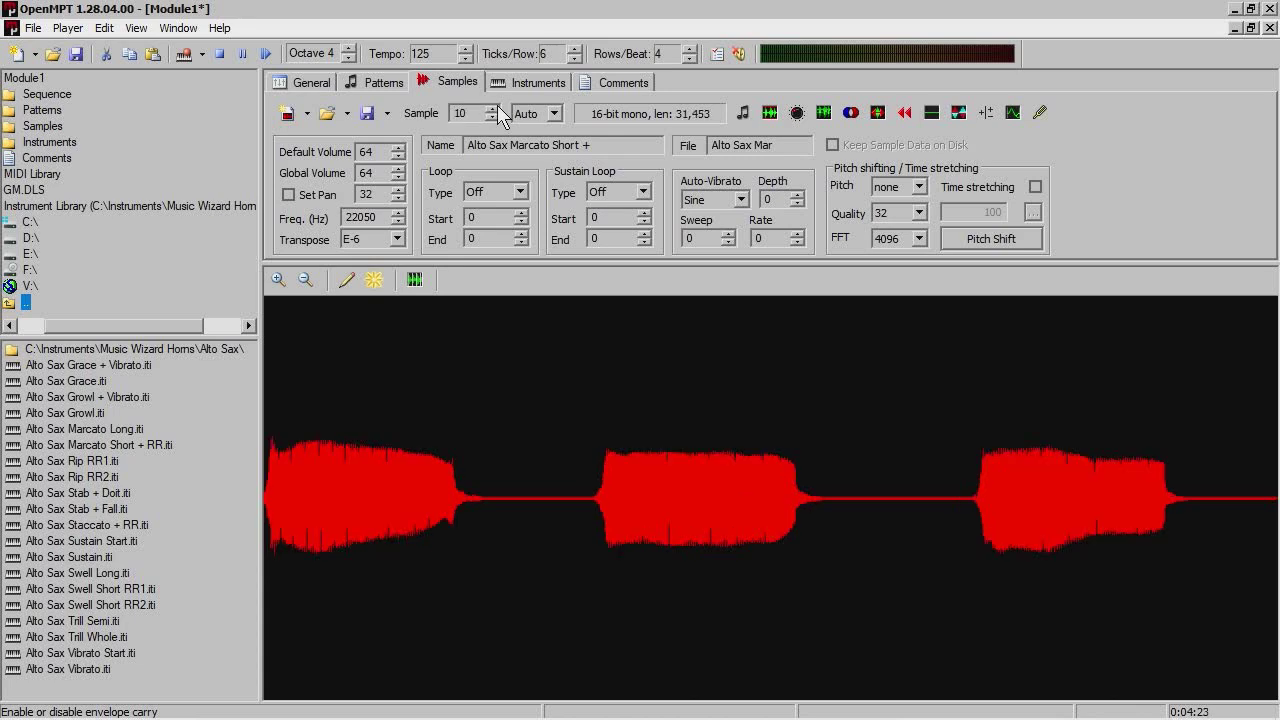
{"action": "scroll", "coordinate": [497, 105], "scroll_direction": "down", "scroll_amount": 2}
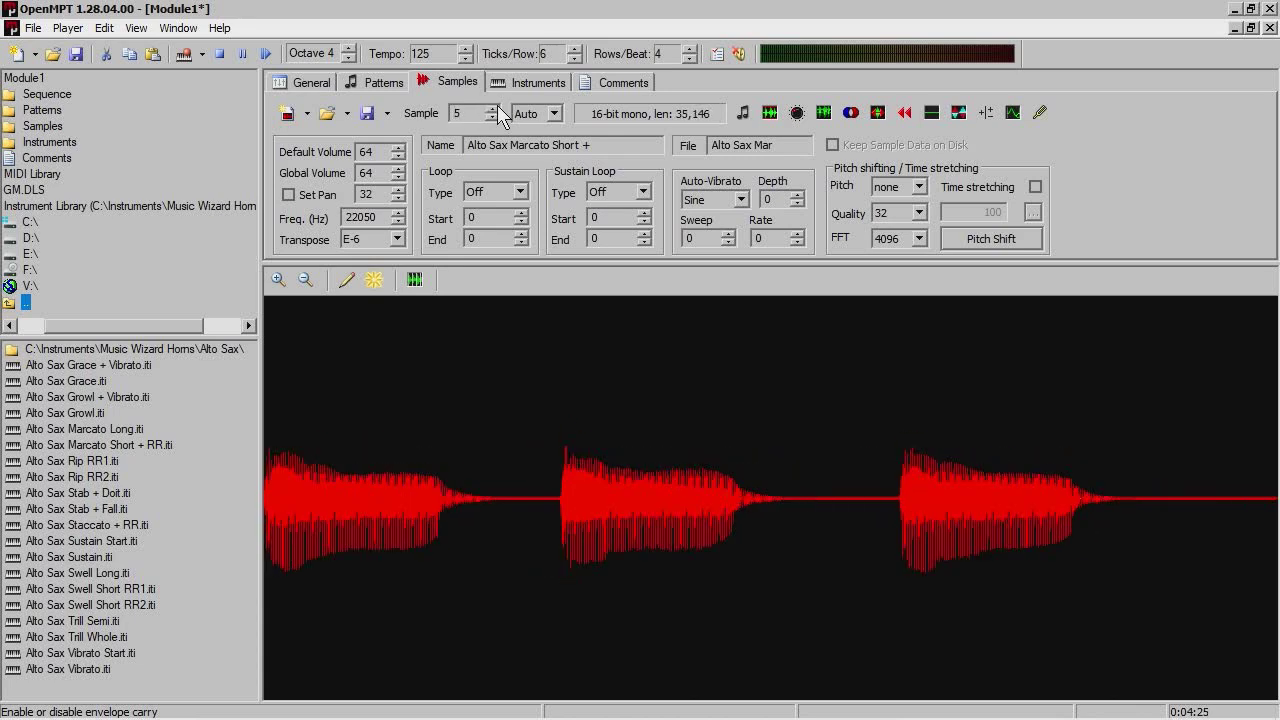
{"action": "scroll", "coordinate": [497, 105], "scroll_direction": "up", "scroll_amount": 8}
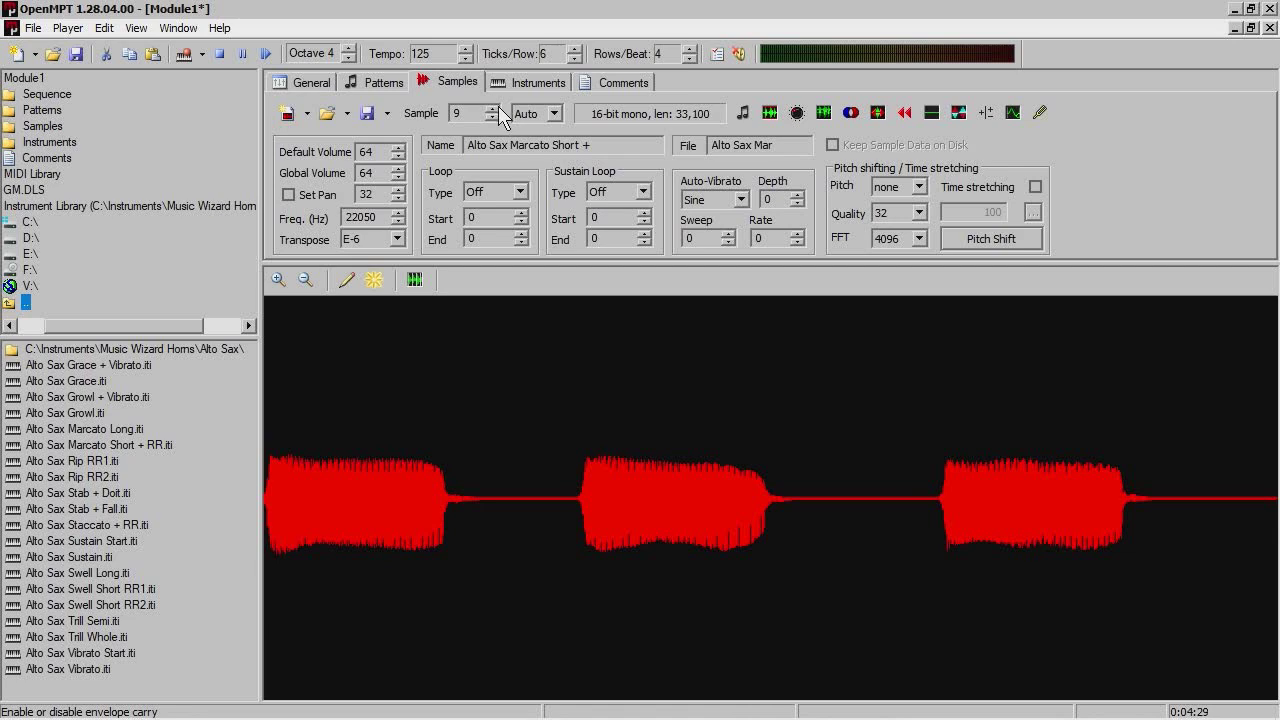
Play a C-5 test note on sample 9, go to a lower-numbered sample and play it too
{"action": "key", "text": "q"}
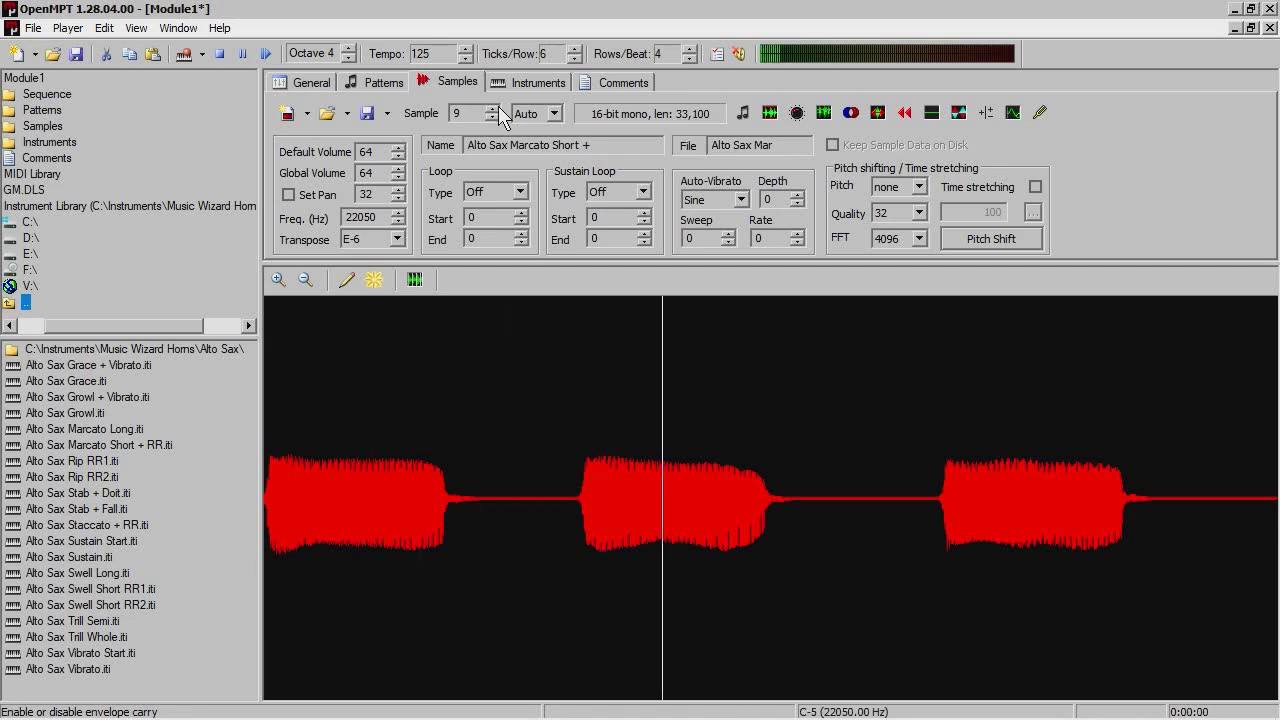
{"action": "scroll", "coordinate": [498, 106], "scroll_direction": "down", "scroll_amount": 4}
{"action": "key", "text": "q"}
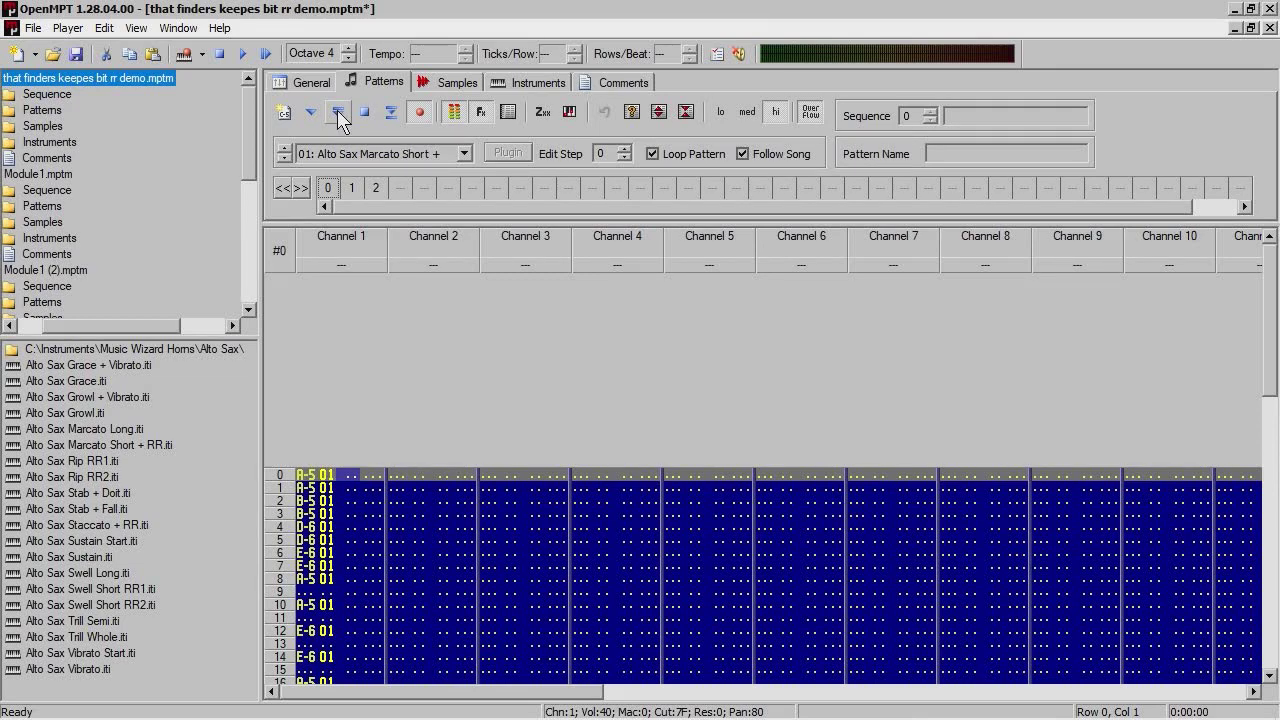
Play patterns 0, 1 and 2 of the alto sax round-robin demo one after another from their starts, and stop playback
{"action": "left_click", "coordinate": [338, 113]}
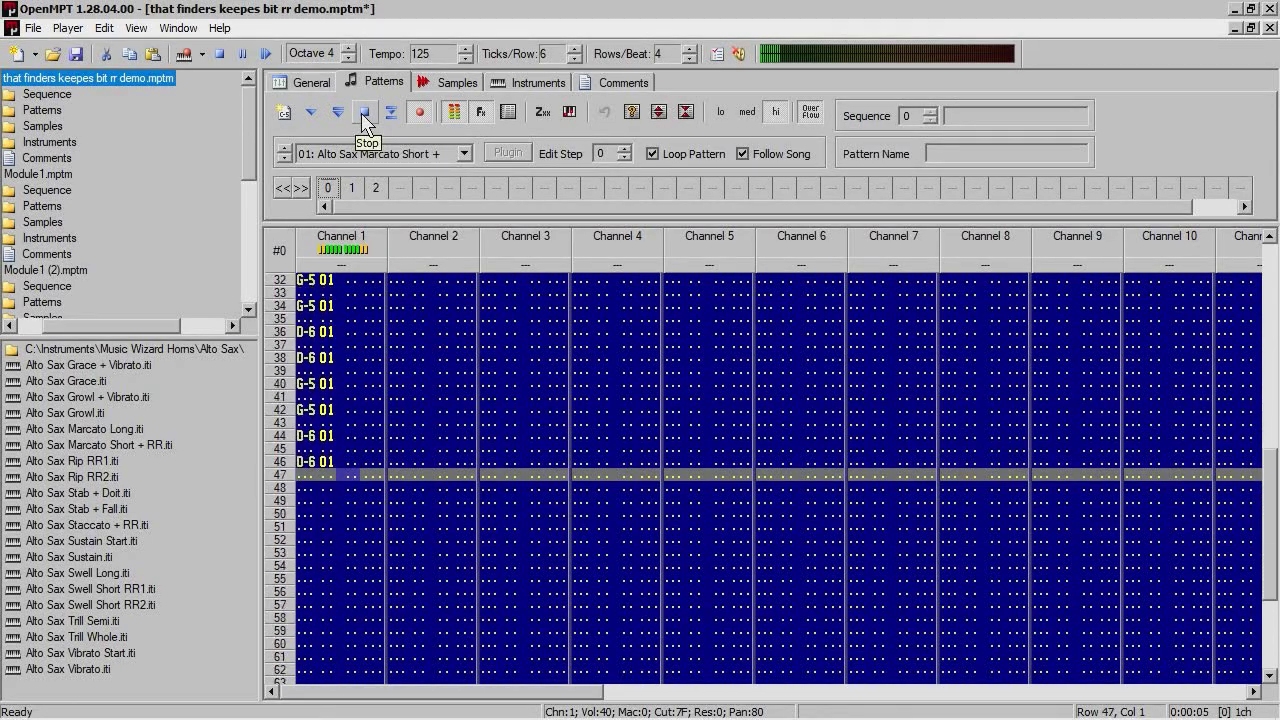
{"action": "left_click", "coordinate": [363, 113]}
{"action": "left_click", "coordinate": [352, 188]}
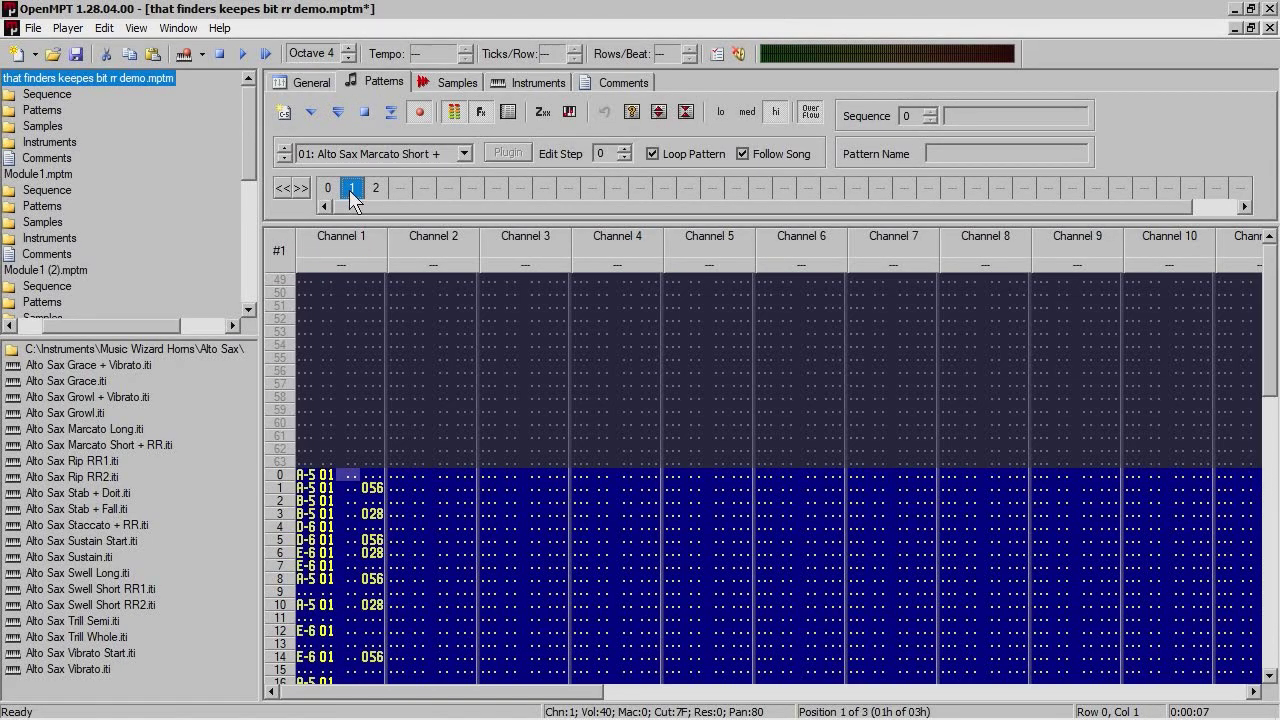
{"action": "left_click", "coordinate": [340, 111]}
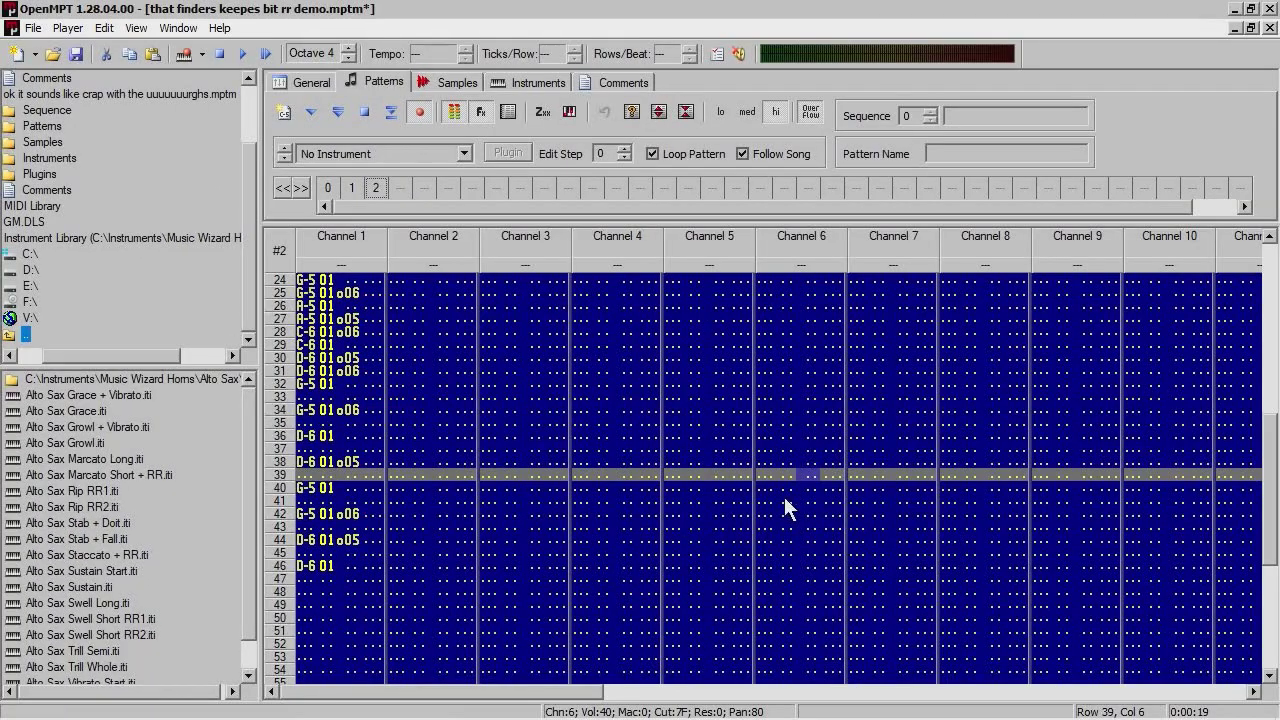
{"action": "left_click", "coordinate": [336, 116]}
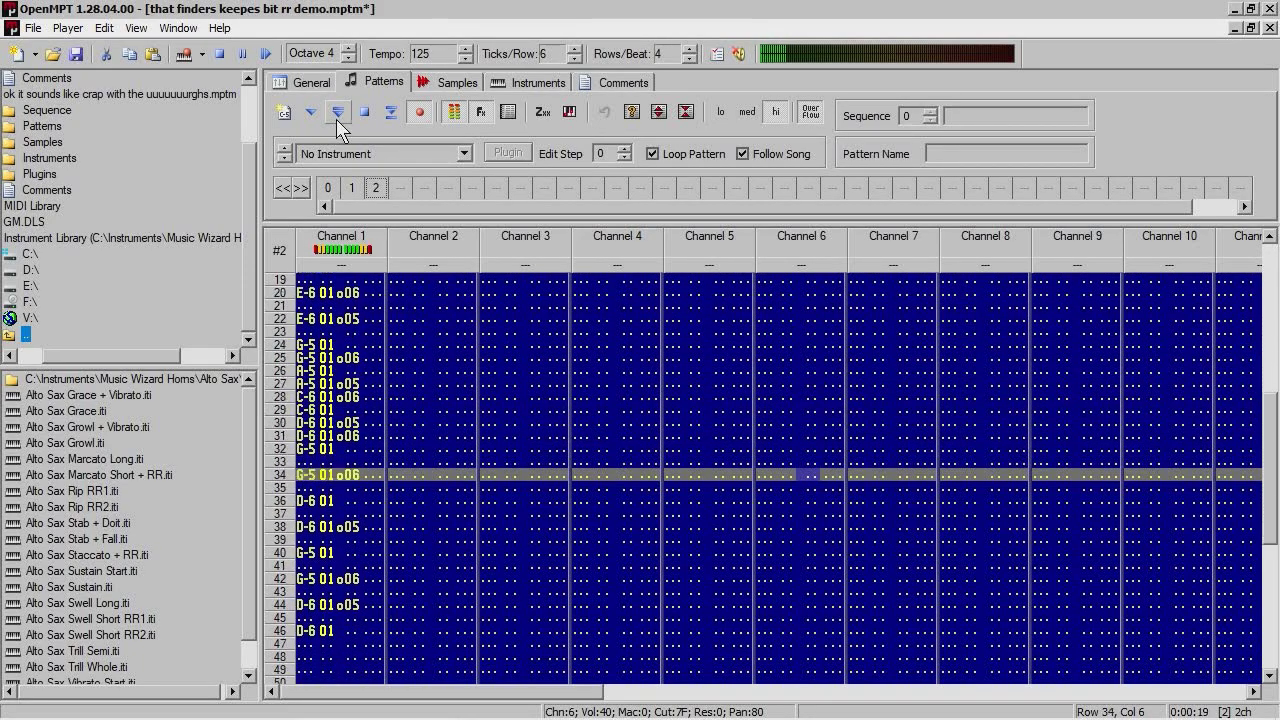
{"action": "left_click", "coordinate": [368, 123]}
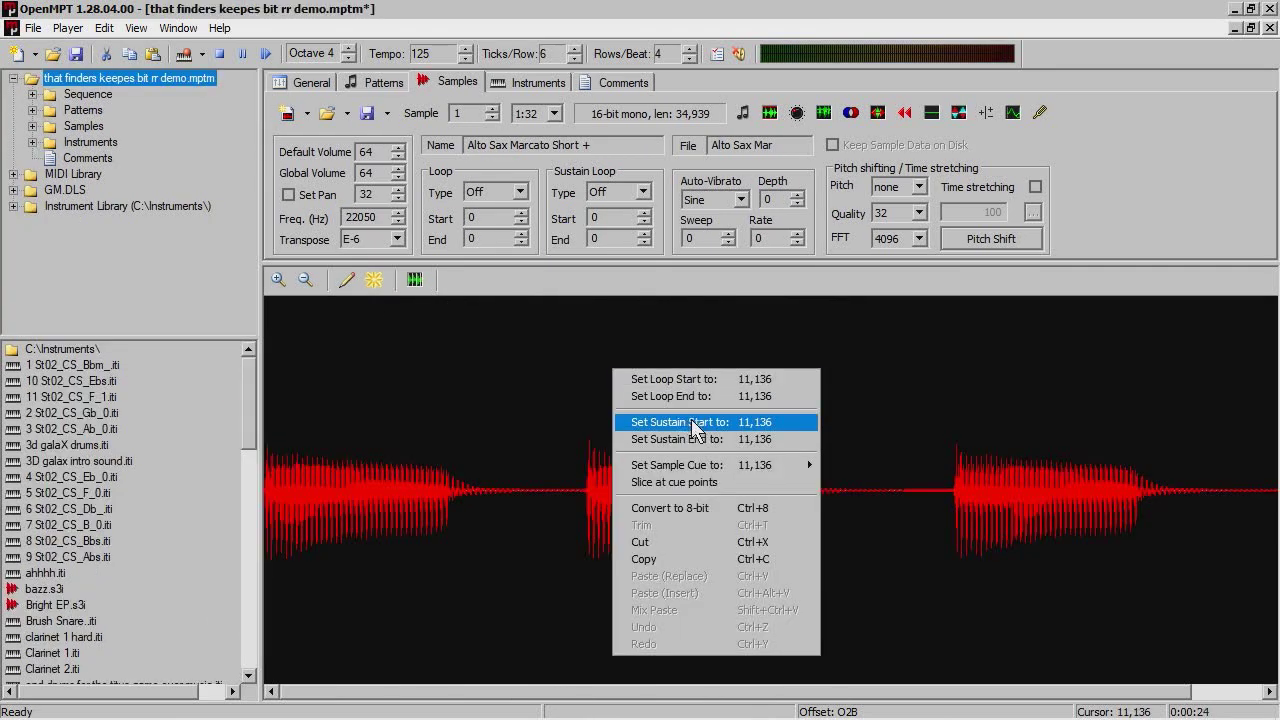
Examine the list of sample cues for sample 1 at the start of its second note (11,136) and third note (22,016)
{"action": "mouse_move", "coordinate": [752, 472]}
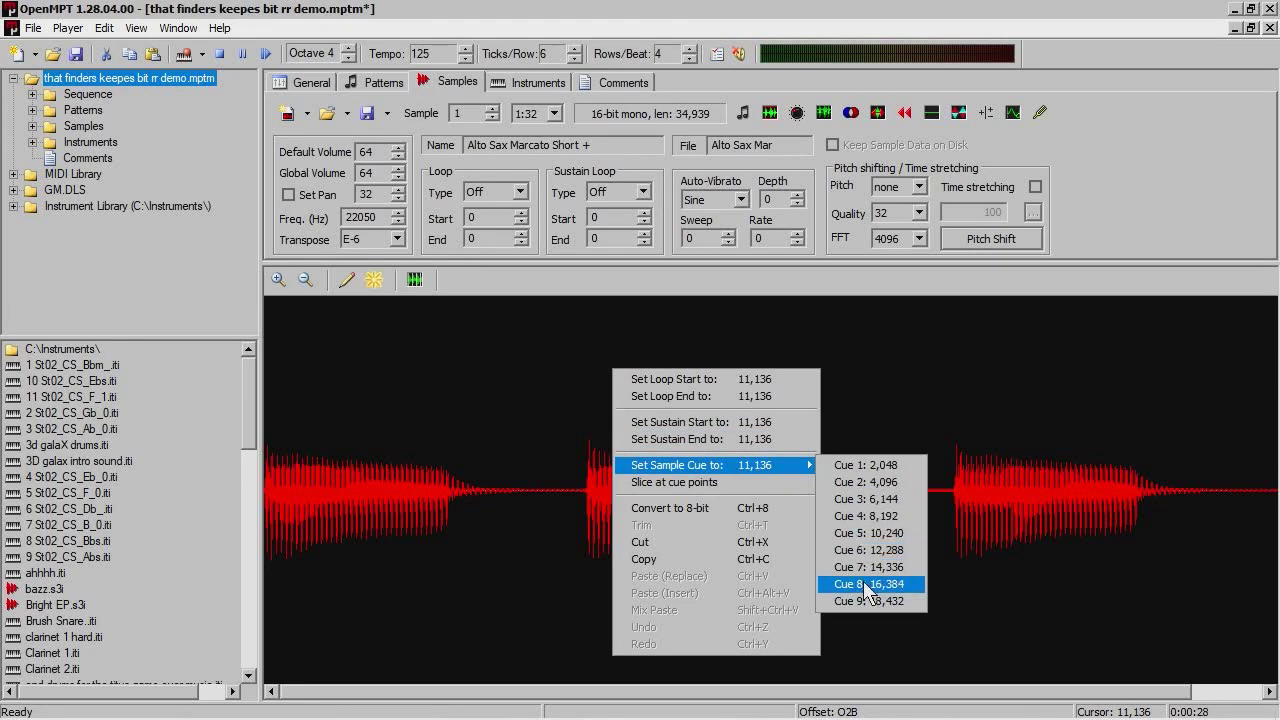
{"action": "left_click", "coordinate": [864, 468]}
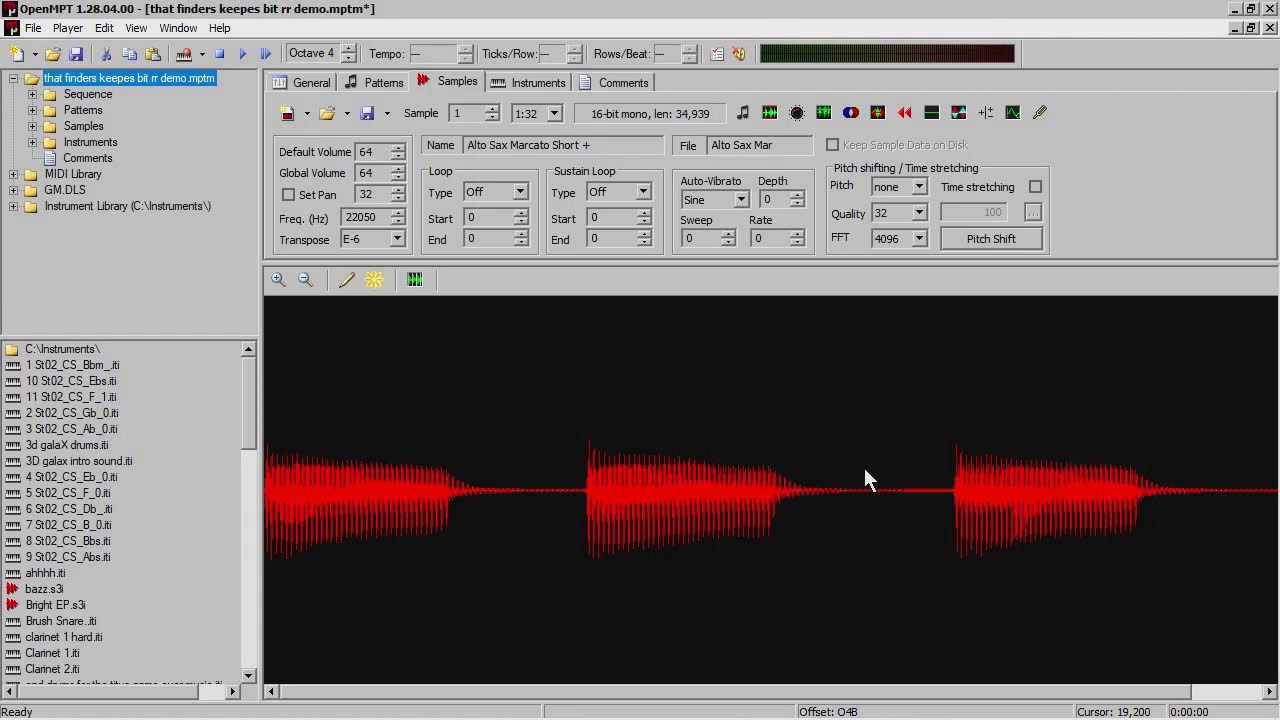
{"action": "right_click", "coordinate": [952, 487]}
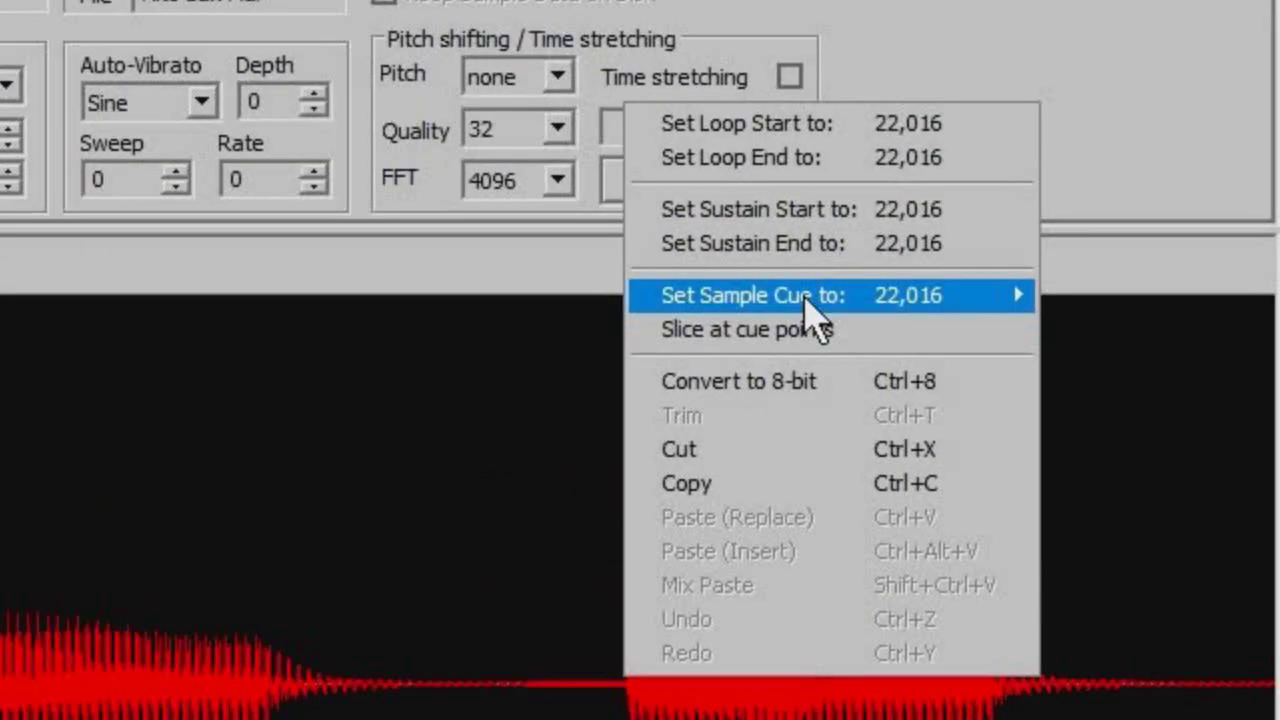
{"action": "mouse_move", "coordinate": [970, 296]}
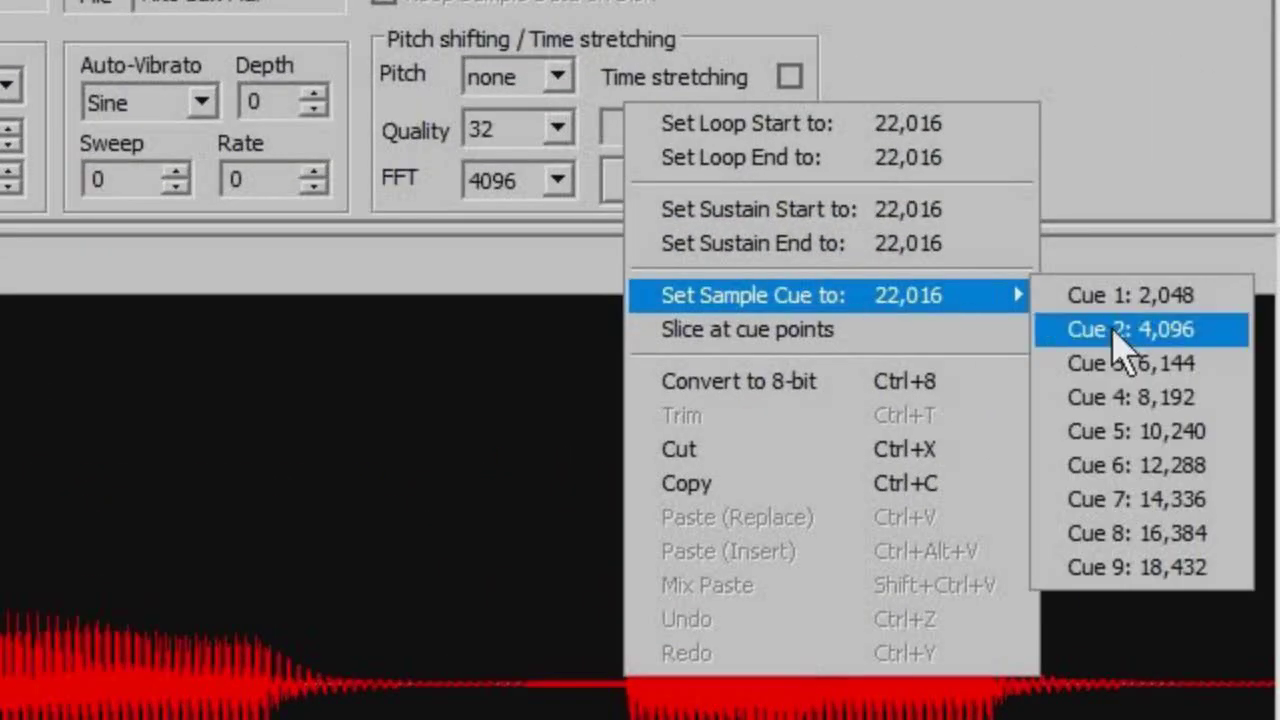
{"action": "left_click", "coordinate": [1165, 470]}
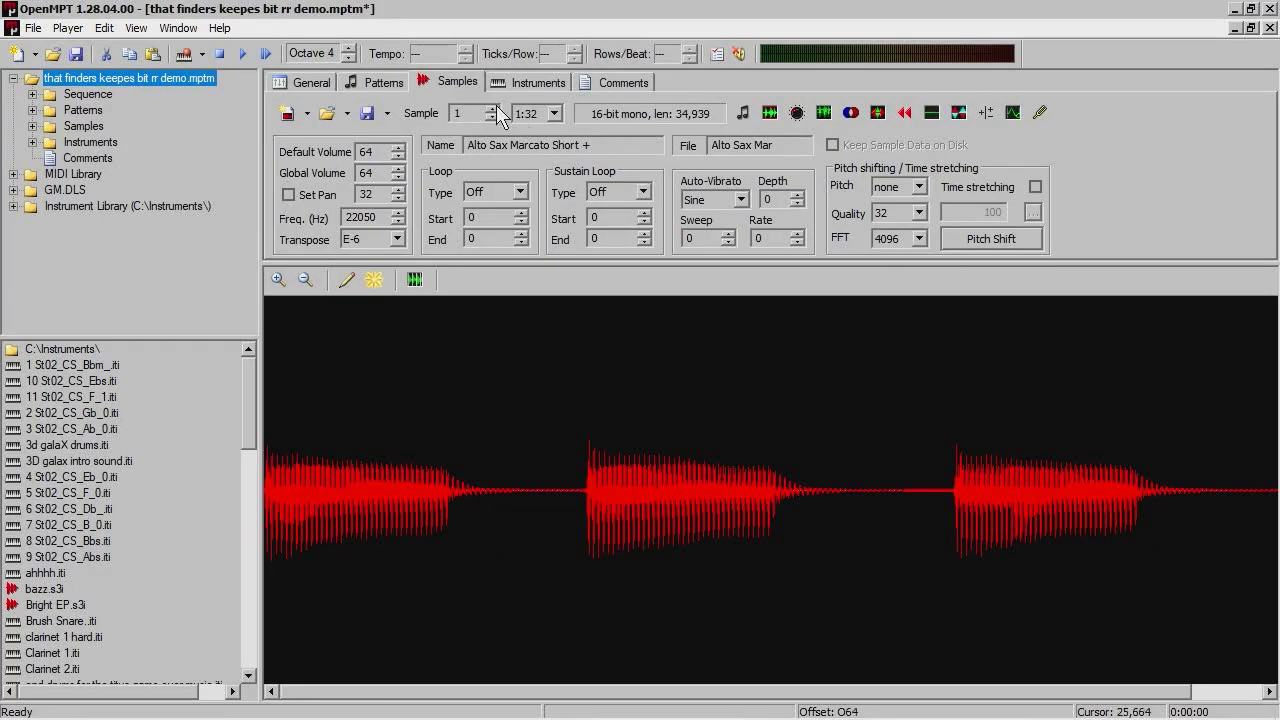
Set sample cue 6 to the start of the third note in samples 2 to 5, using 22,048 for sample 3
{"action": "left_click", "coordinate": [491, 108]}
{"action": "right_click", "coordinate": [958, 489]}
{"action": "left_click", "coordinate": [1197, 381]}
{"action": "key", "text": "ctrl+Down"}
{"action": "right_click", "coordinate": [972, 485]}
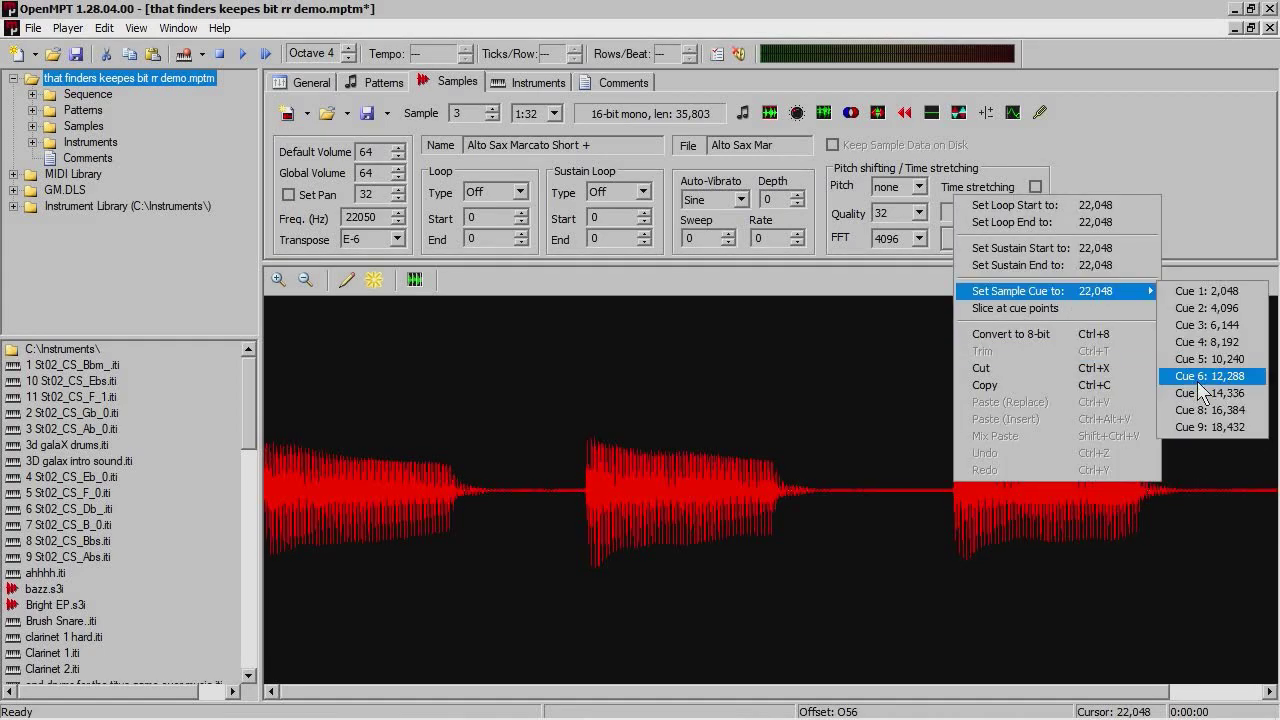
{"action": "left_click", "coordinate": [1197, 381]}
{"action": "key", "text": "ctrl+Down"}
{"action": "right_click", "coordinate": [953, 488]}
{"action": "left_click", "coordinate": [1197, 381]}
{"action": "key", "text": "ctrl+Down"}
{"action": "right_click", "coordinate": [953, 488]}
{"action": "left_click", "coordinate": [1197, 381]}
{"action": "key", "text": "ctrl+Down"}
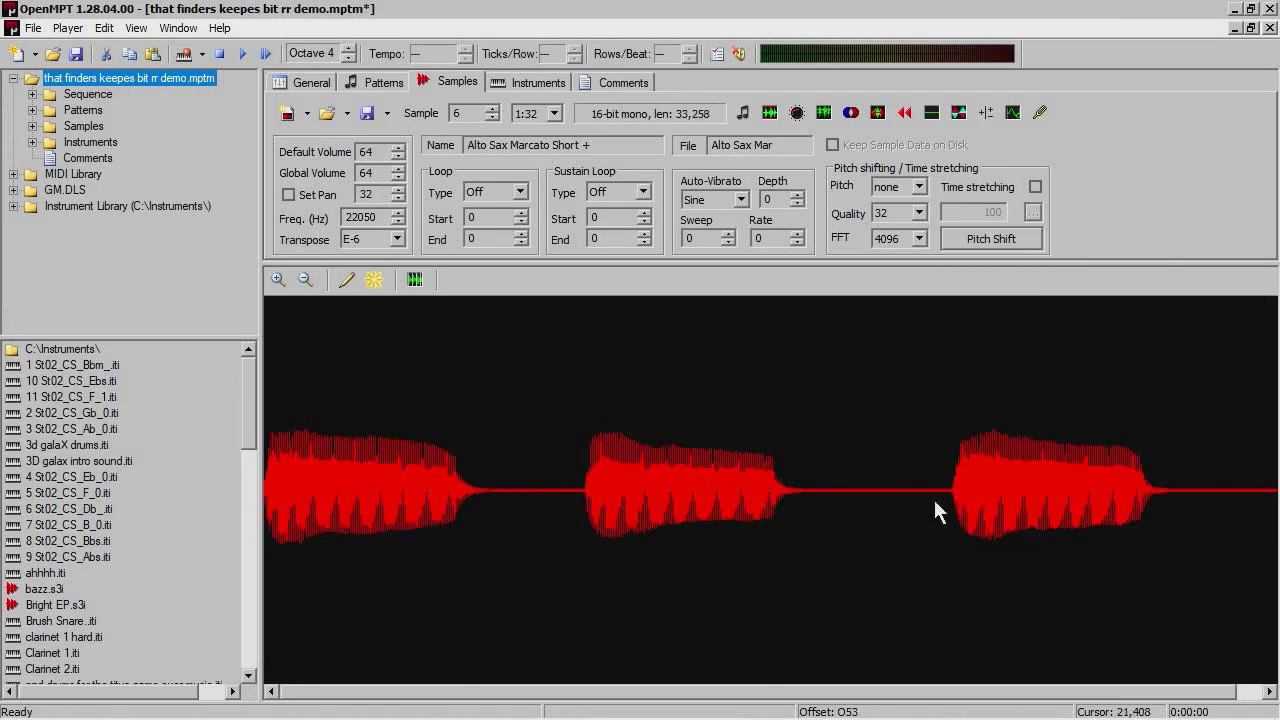
Set sample cue 6 to the start of the third note in samples 6 to 11, around 22,048, and return to sample 1
{"action": "right_click", "coordinate": [953, 488]}
{"action": "left_click", "coordinate": [1197, 381]}
{"action": "key", "text": "ctrl+Down"}
{"action": "right_click", "coordinate": [953, 488]}
{"action": "left_click", "coordinate": [1025, 306]}
{"action": "key", "text": "ctrl+Down"}
{"action": "right_click", "coordinate": [953, 488]}
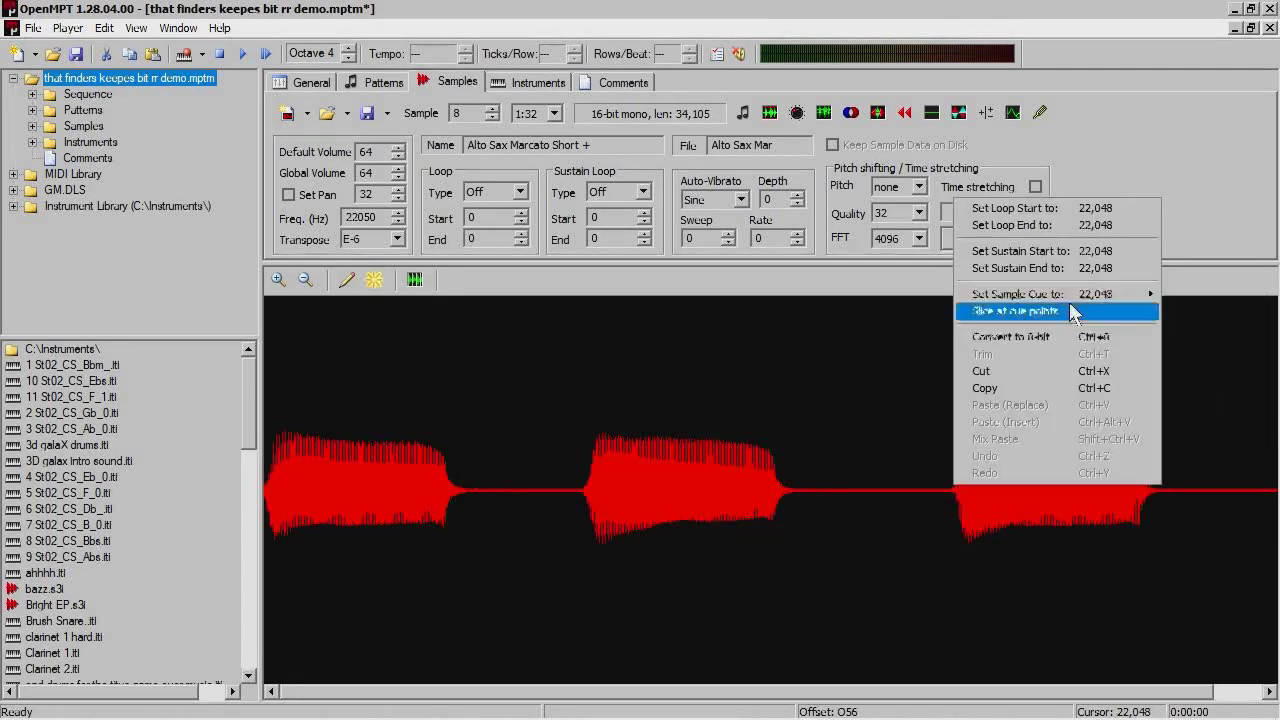
{"action": "left_click", "coordinate": [1069, 304]}
{"action": "key", "text": "ctrl+Down"}
{"action": "right_click", "coordinate": [872, 500]}
{"action": "left_click", "coordinate": [889, 240]}
{"action": "key", "text": "ctrl+Down"}
{"action": "right_click", "coordinate": [953, 488]}
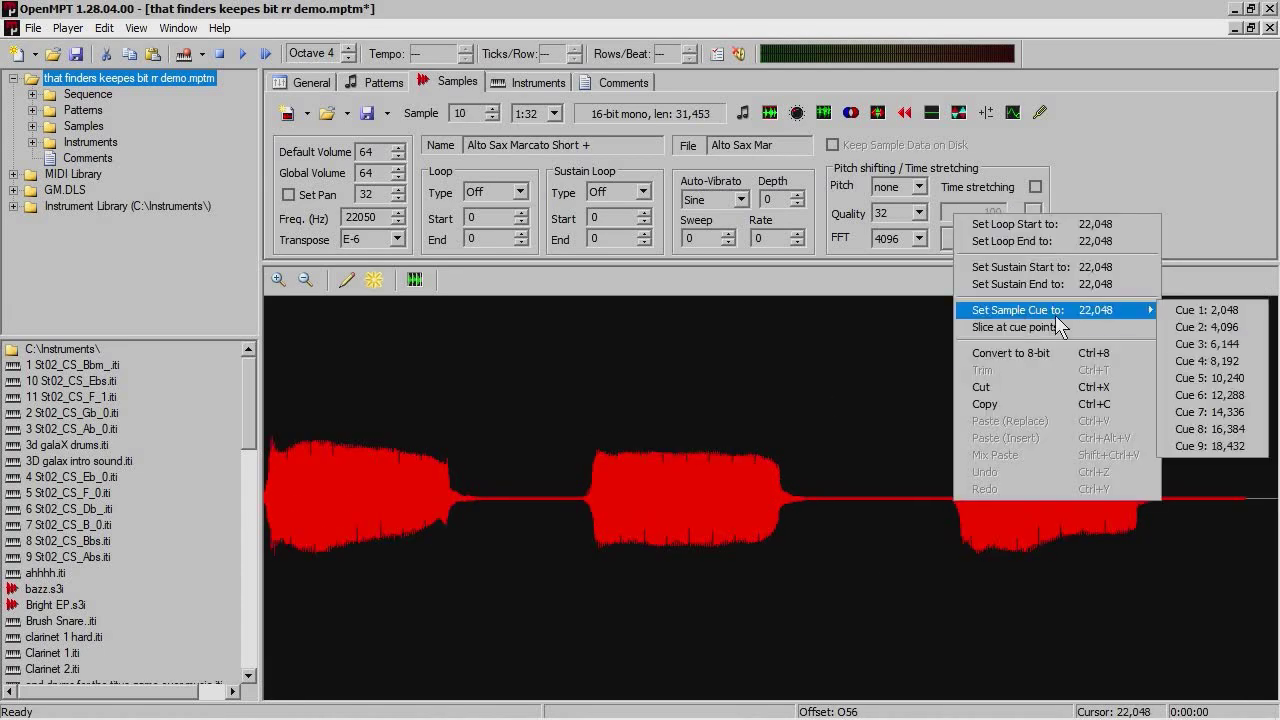
{"action": "left_click", "coordinate": [1197, 381]}
{"action": "key", "text": "ctrl+Down"}
{"action": "right_click", "coordinate": [953, 488]}
{"action": "left_click", "coordinate": [1210, 440]}
{"action": "left_click", "coordinate": [493, 108]}
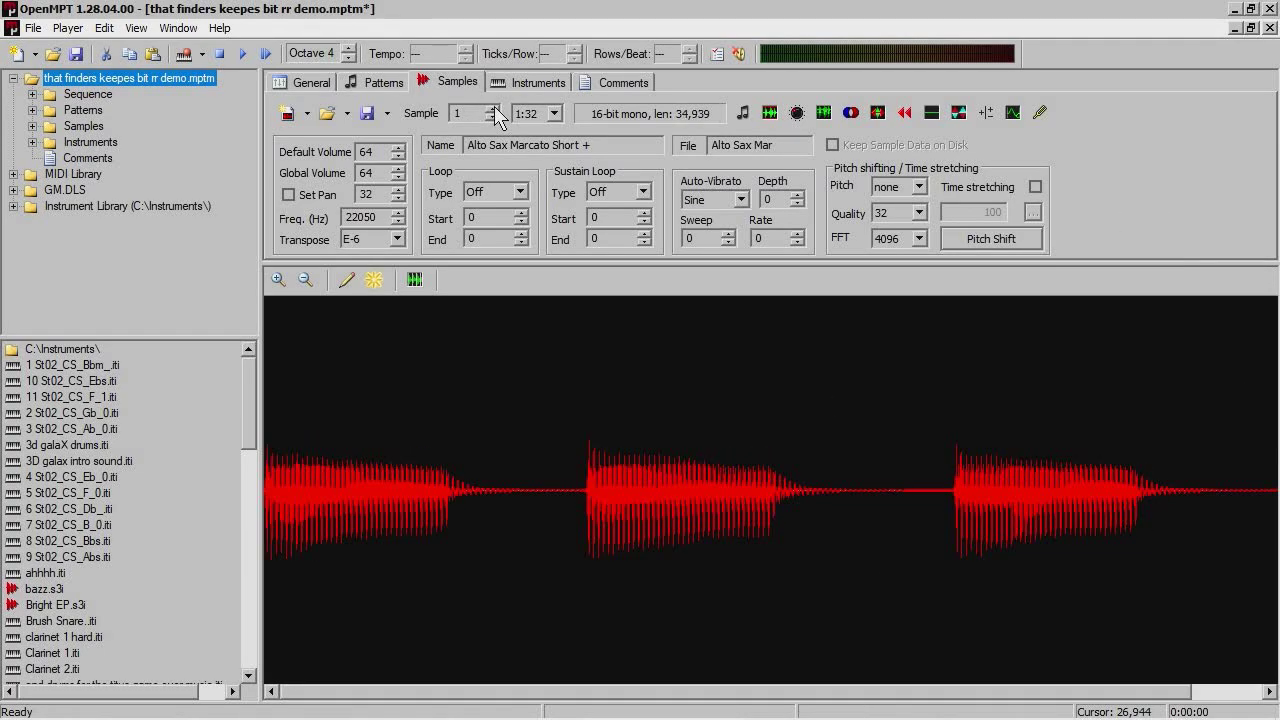
Play pattern 2 of the alto sax round-robin demo from its start and stop playback
{"action": "key", "text": "F2"}
{"action": "left_click", "coordinate": [339, 111]}
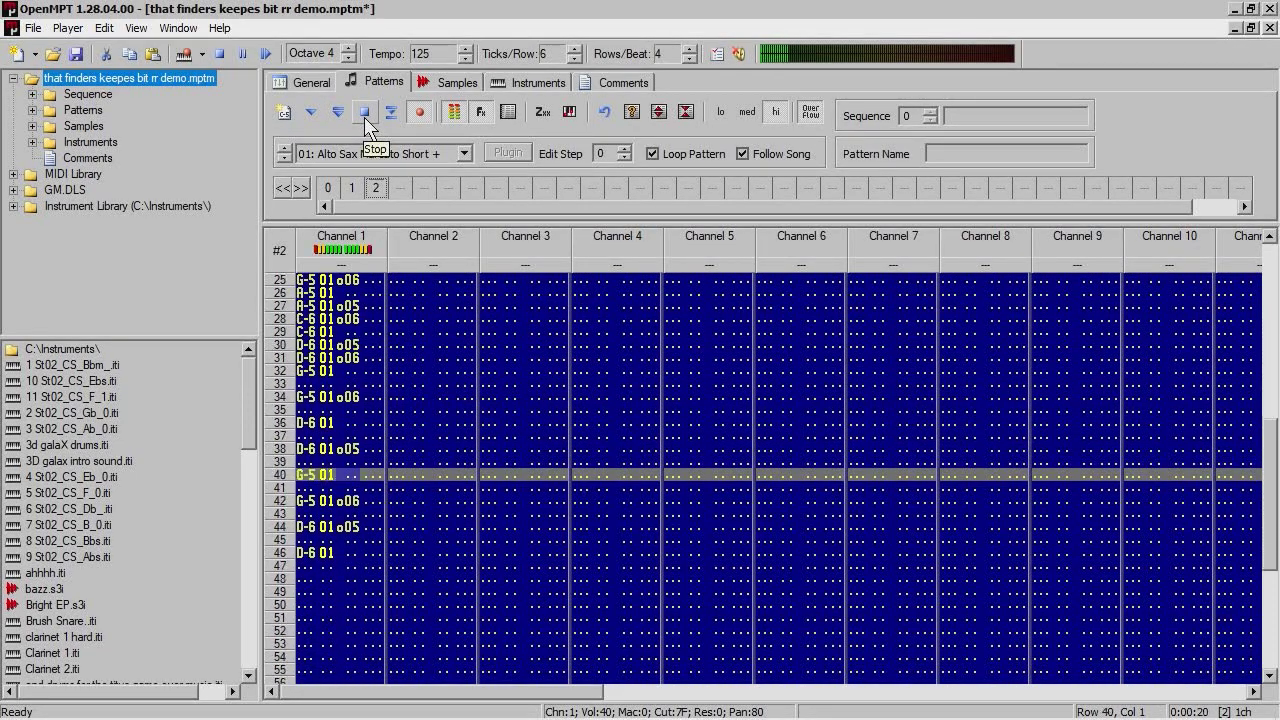
{"action": "left_click", "coordinate": [366, 115]}
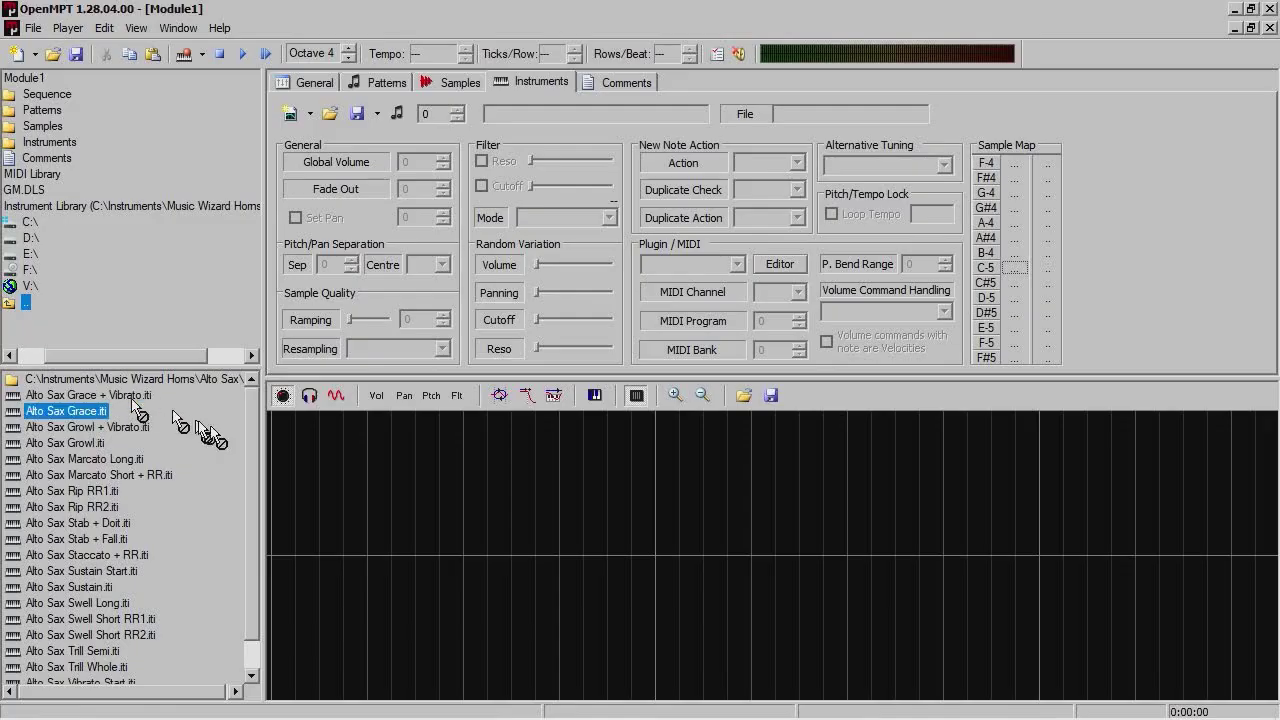
Load Alto Sax Grace + Vibrato.iti as instrument 1 and bring up the sample cue options for sample 1 at 31,050
{"action": "left_click_drag", "start_coordinate": [198, 423], "coordinate": [486, 489]}
{"action": "left_click", "coordinate": [527, 396]}
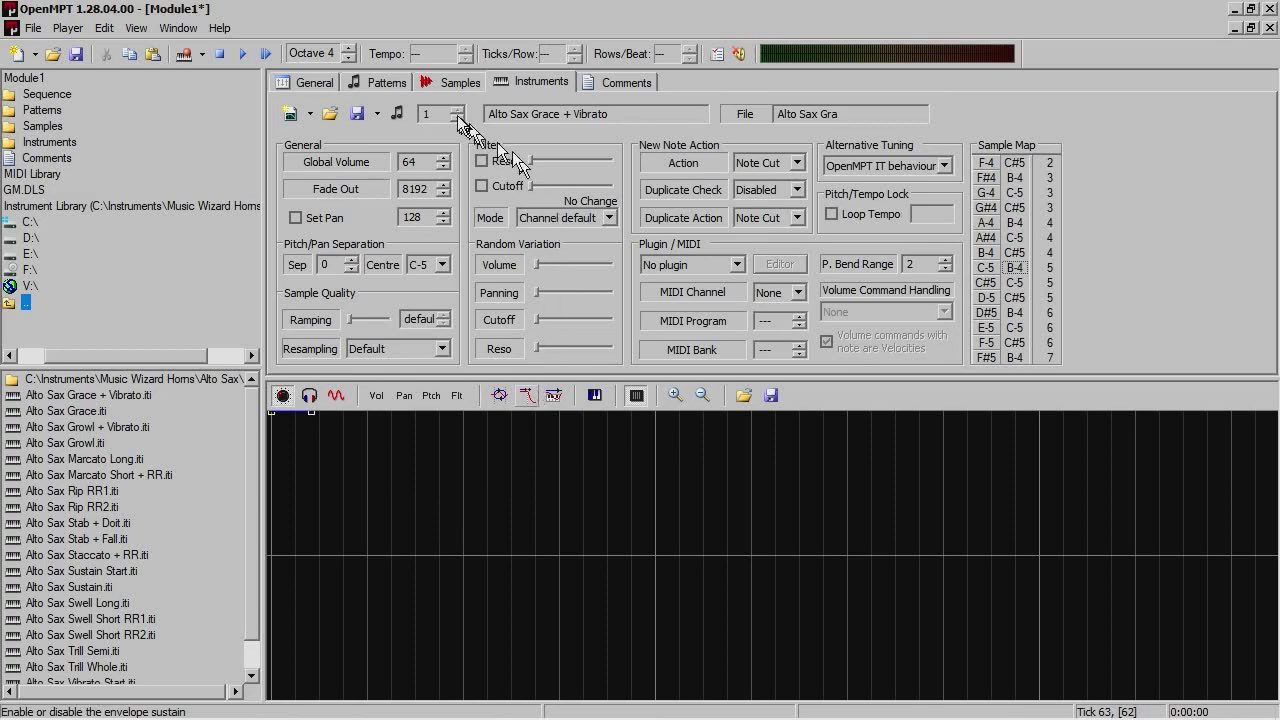
{"action": "left_click", "coordinate": [430, 84]}
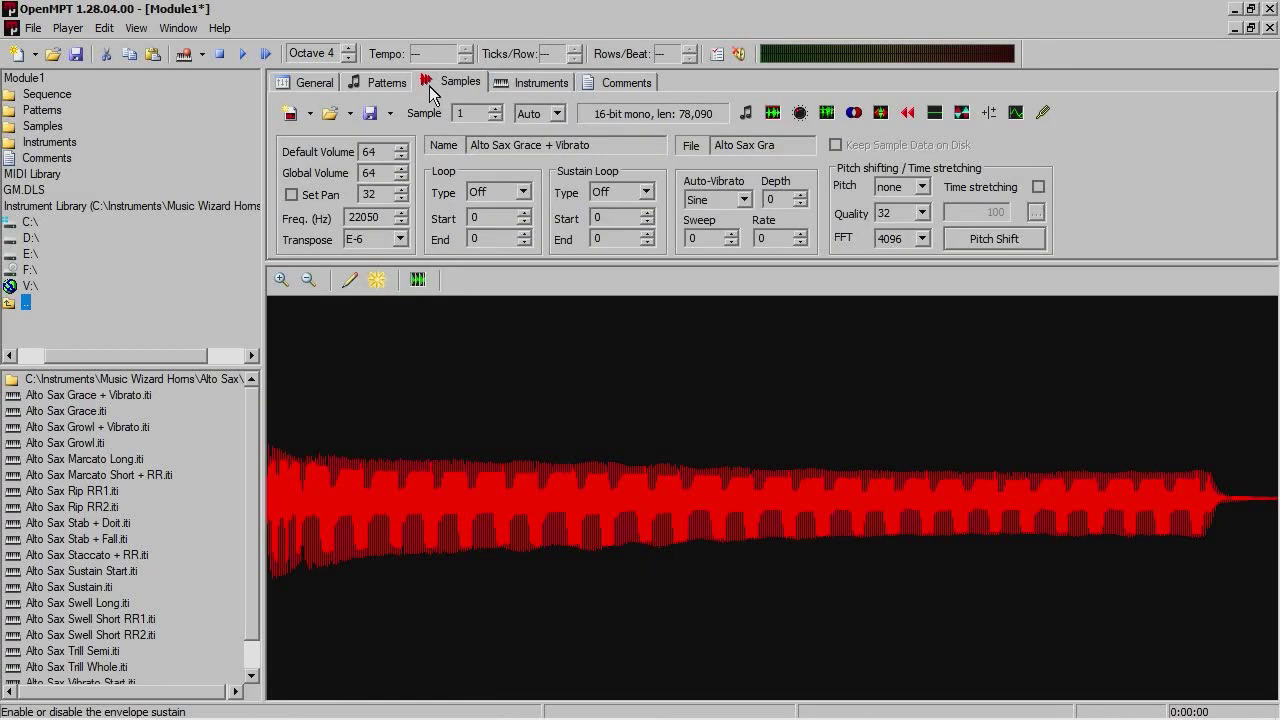
{"action": "right_click", "coordinate": [669, 361]}
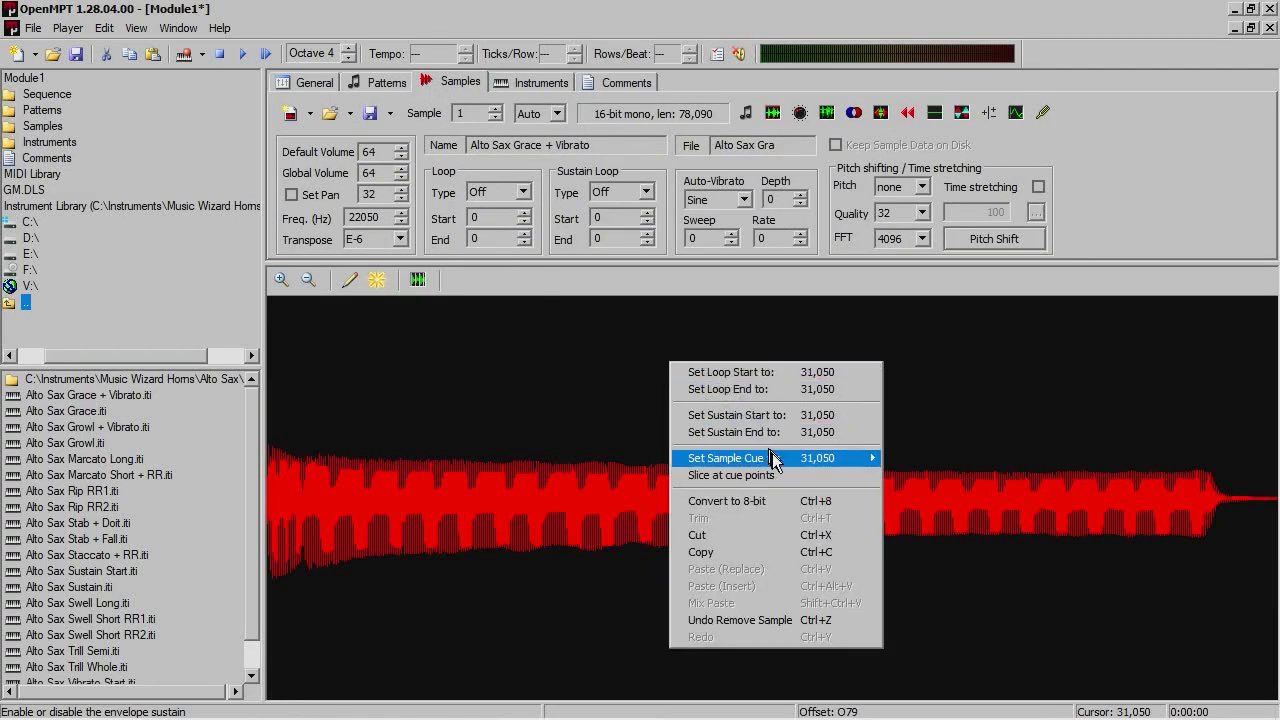
{"action": "mouse_move", "coordinate": [775, 462]}
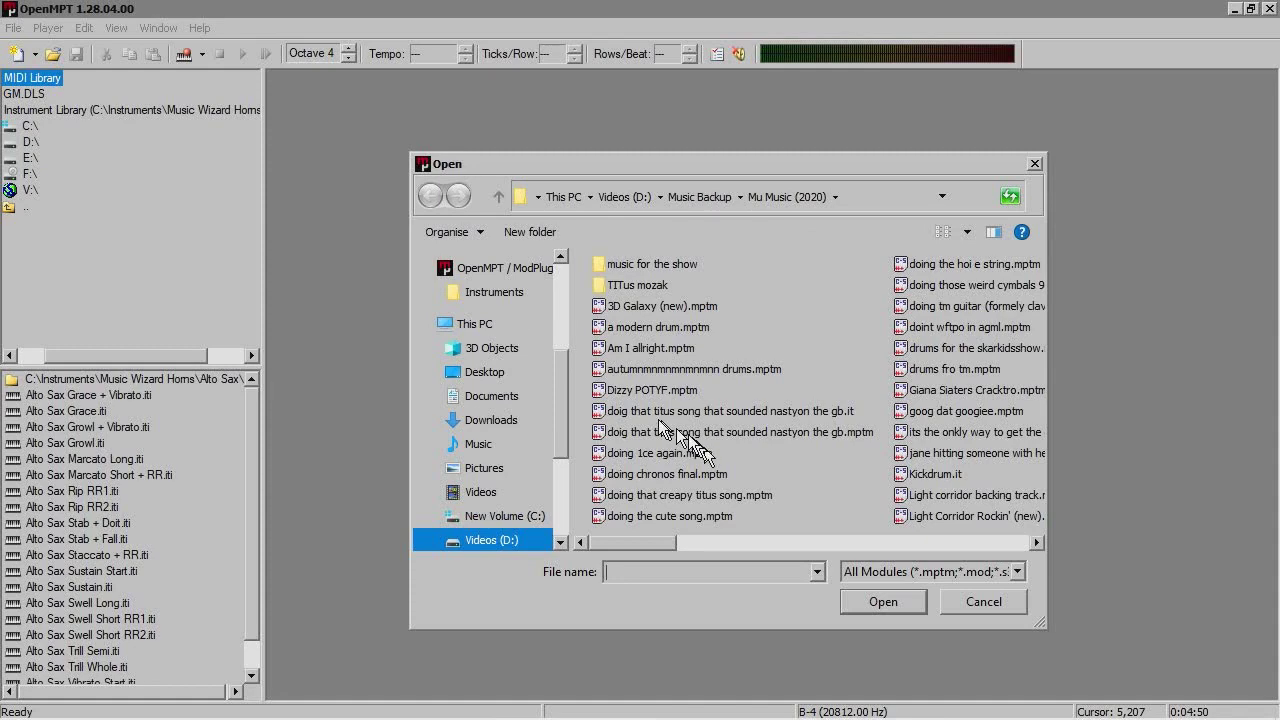
Open Dizzy POTYF.mptm and bring up the sample cue options for sample 67 at its third note, 21,889
{"action": "double_click", "coordinate": [646, 389]}
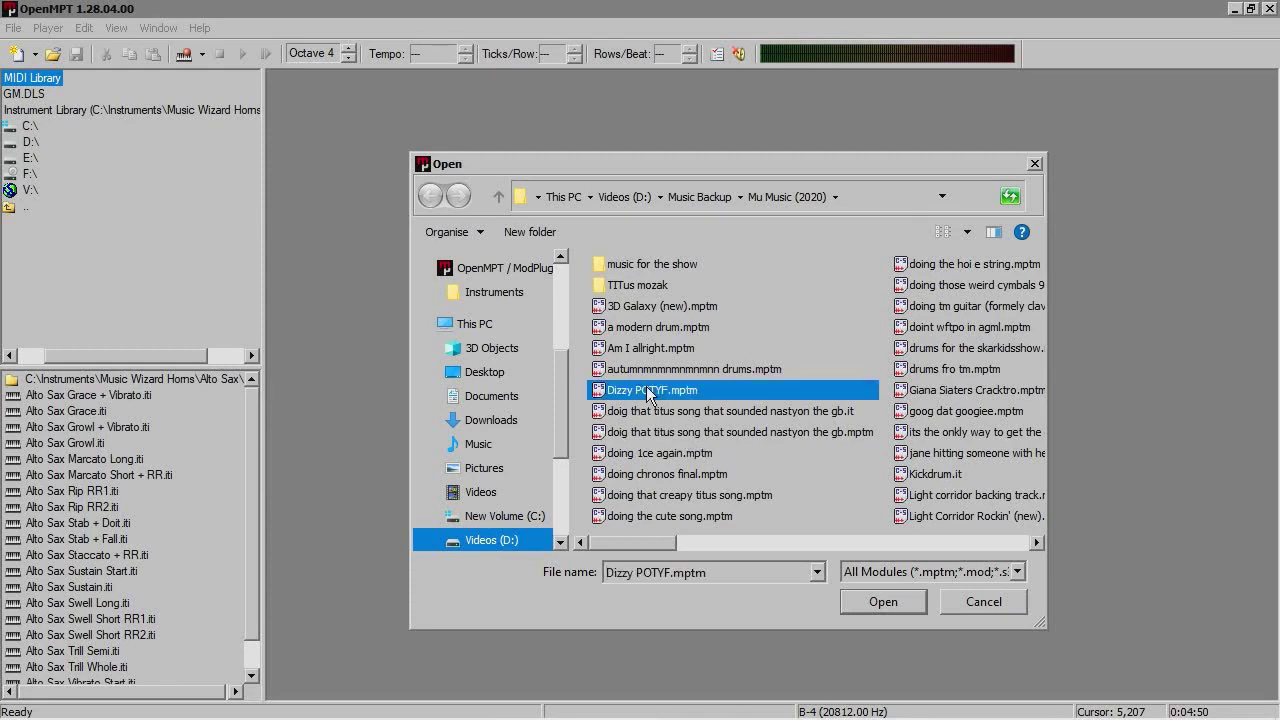
{"action": "right_click", "coordinate": [754, 452]}
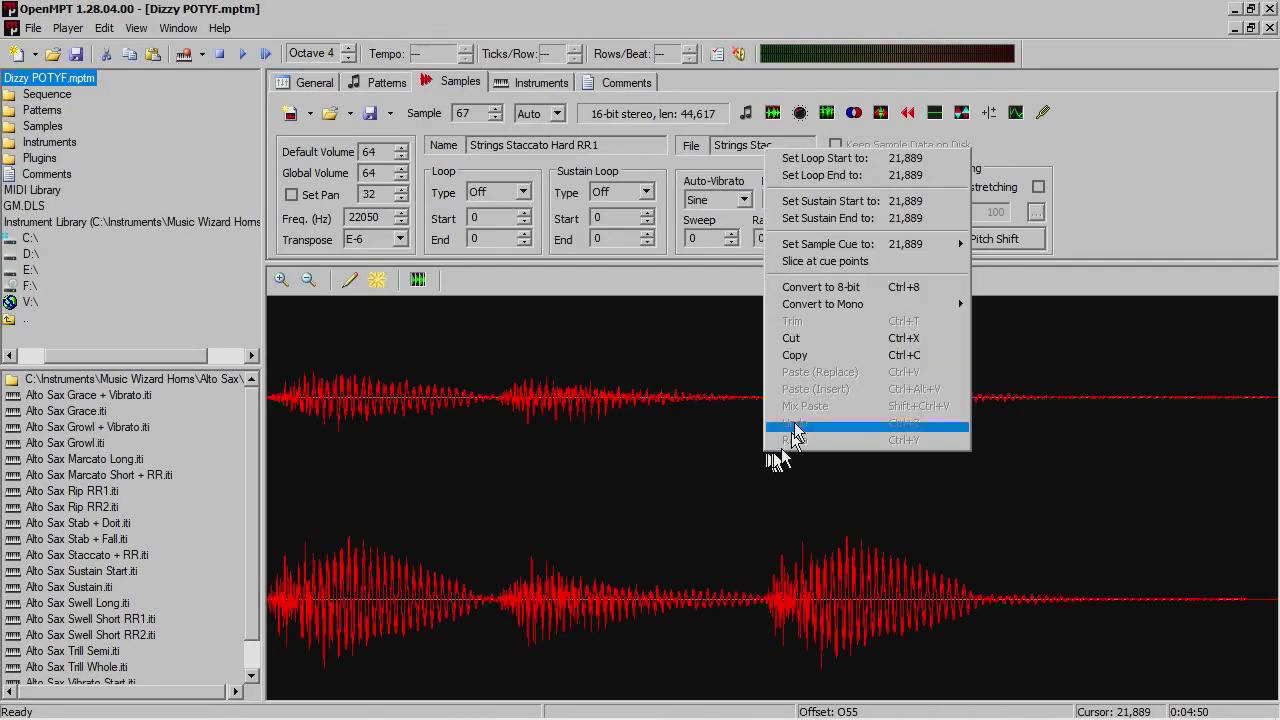
{"action": "mouse_move", "coordinate": [823, 245]}
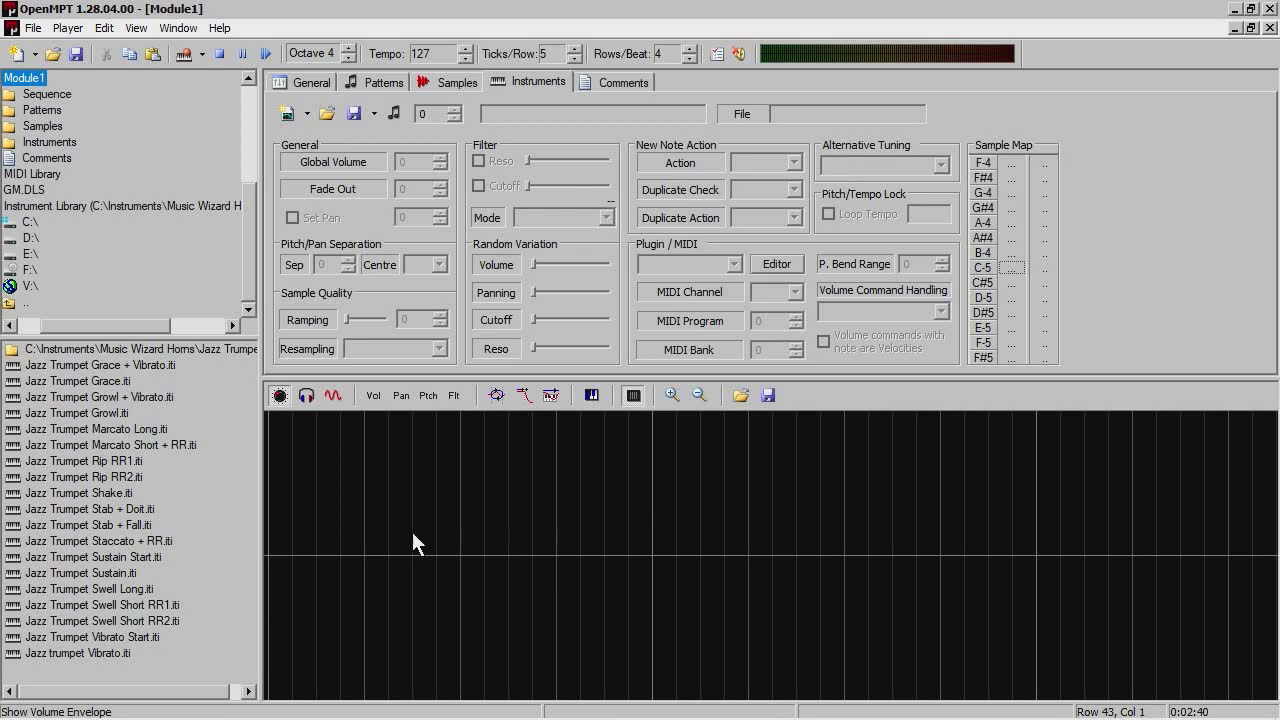
Load Jazz Trumpet Sustain Start.iti as instrument 1 and Jazz Trumpet Sustain.iti as a new instrument 2
{"action": "double_click", "coordinate": [145, 557]}
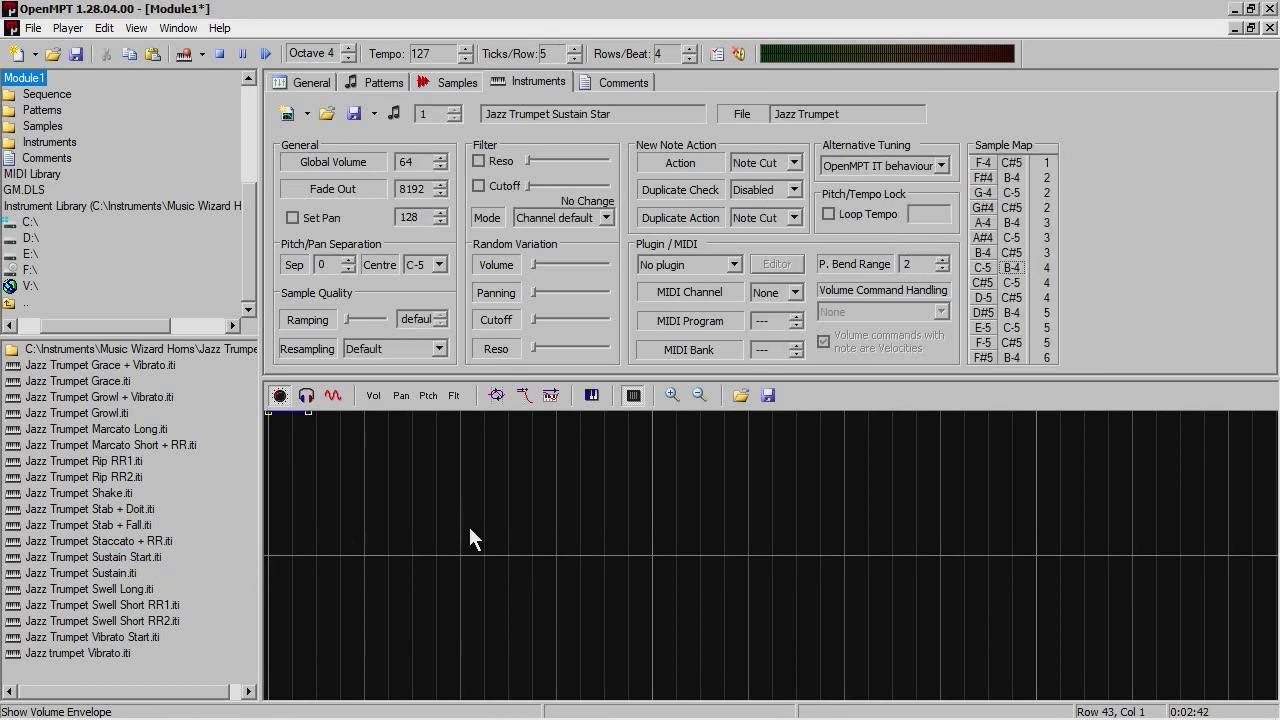
{"action": "left_click", "coordinate": [287, 113]}
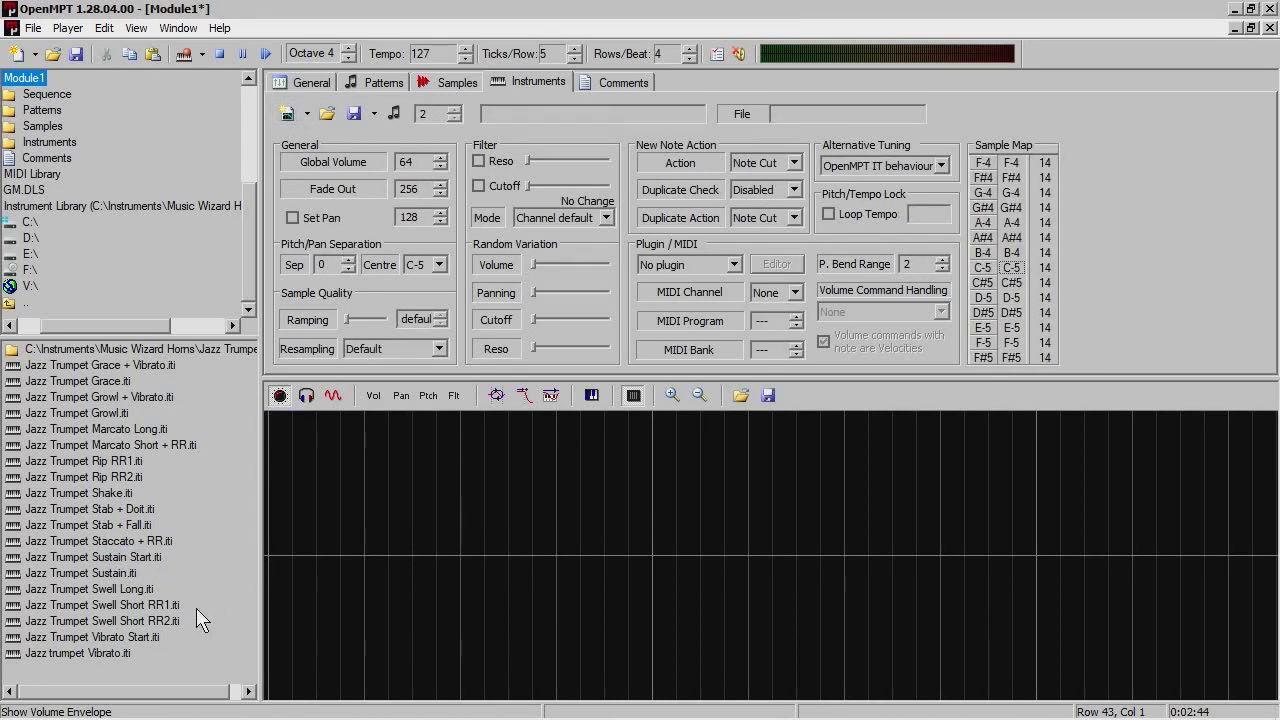
{"action": "double_click", "coordinate": [122, 573]}
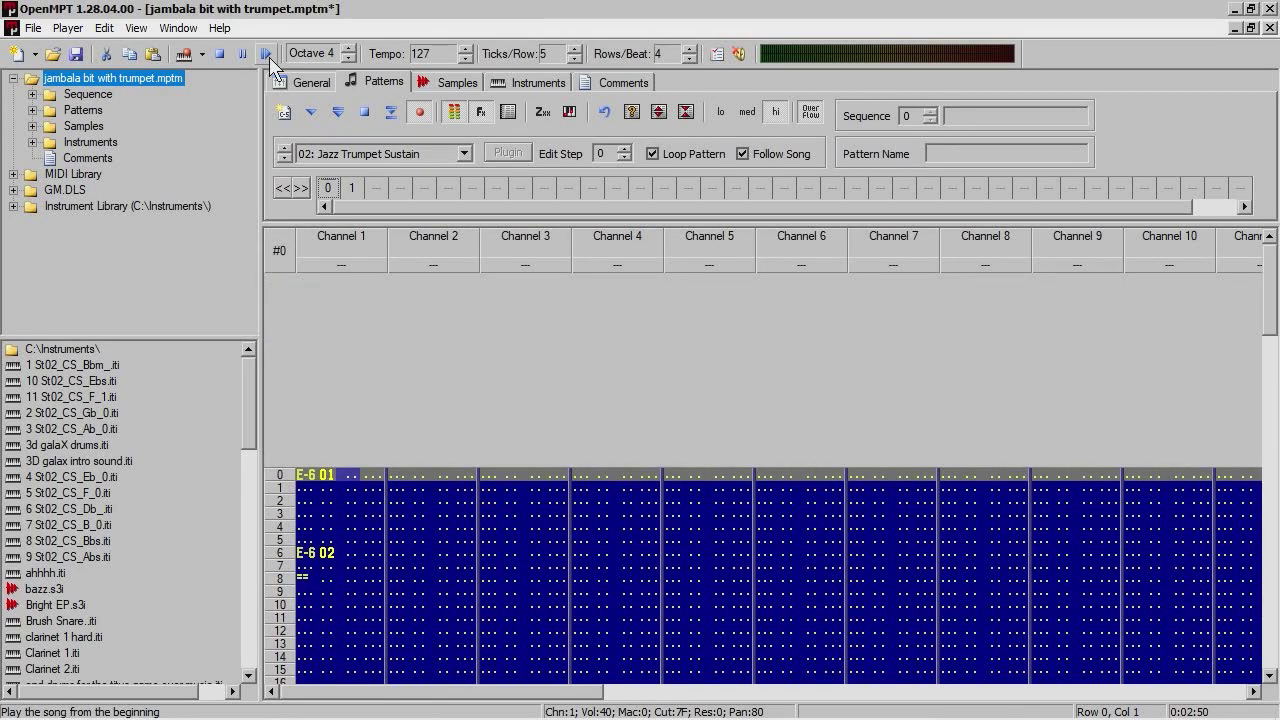
Play the jambala trumpet song from the beginning through pattern 1 and stop playback
{"action": "left_click", "coordinate": [270, 58]}
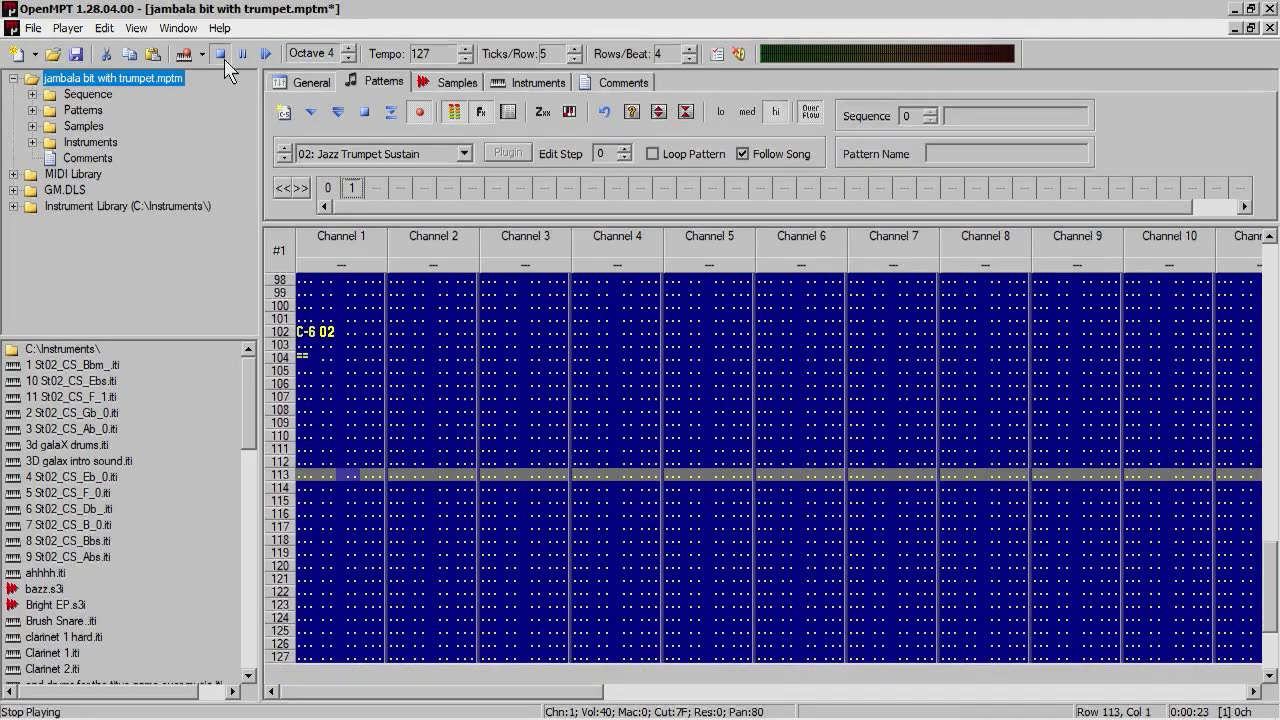
{"action": "left_click", "coordinate": [221, 54]}
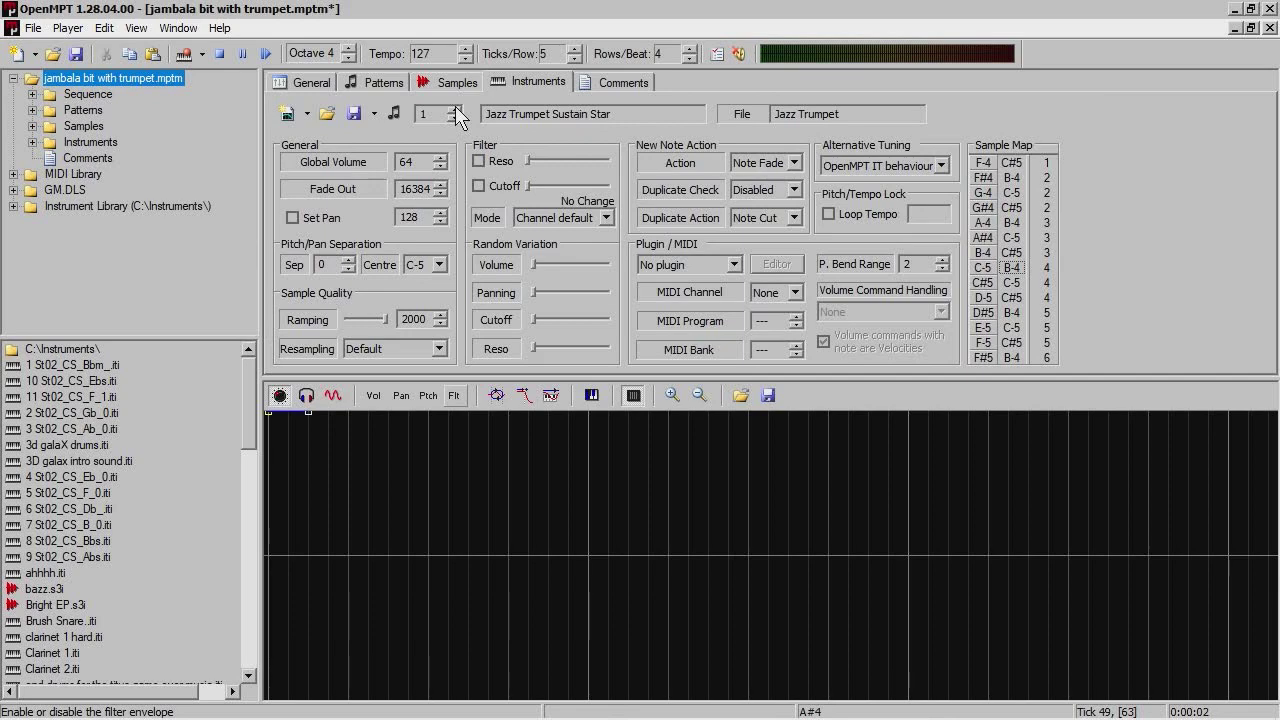
Switch back and forth between the Jazz Trumpet Sustain Start and Jazz Trumpet Sustain instruments to compare them
{"action": "left_click", "coordinate": [457, 109]}
{"action": "left_click", "coordinate": [457, 112]}
{"action": "left_click", "coordinate": [457, 110]}
{"action": "left_click", "coordinate": [457, 117]}
{"action": "left_click", "coordinate": [457, 110]}
{"action": "left_click", "coordinate": [457, 117]}
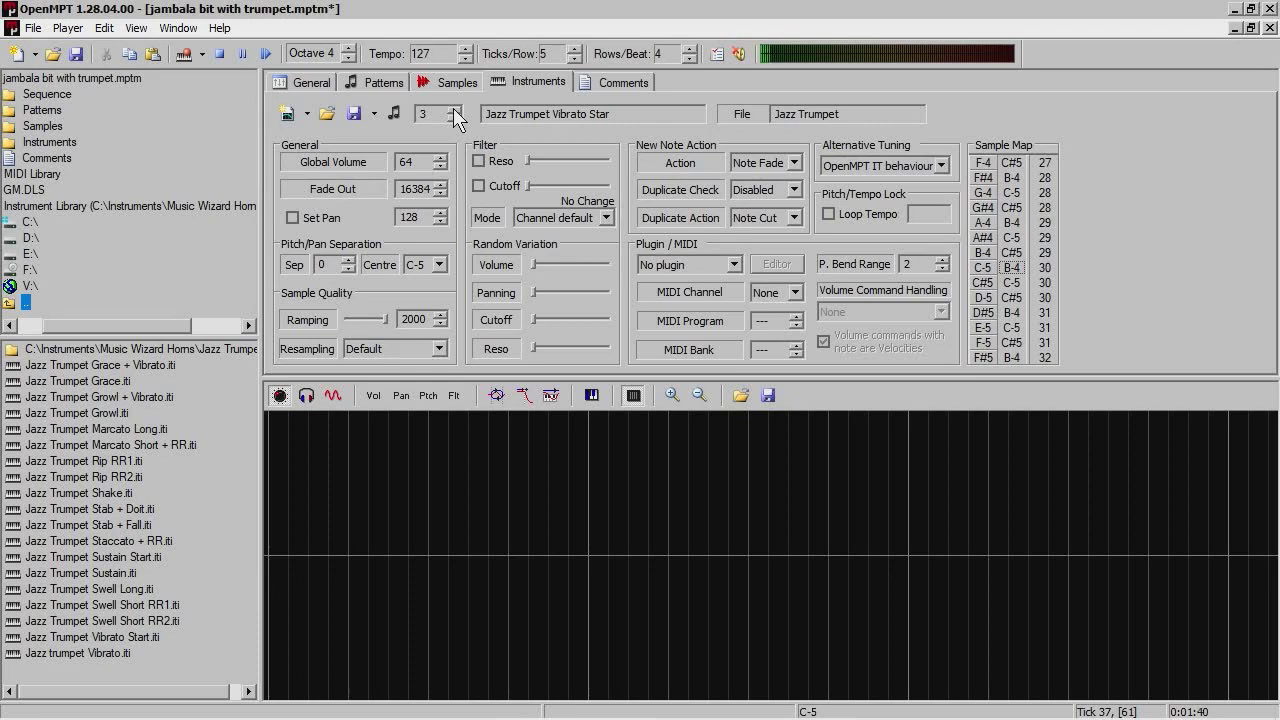
Step through the four jazz trumpet instruments, from Sustain Start to Vibrato, ending on instrument 4
{"action": "left_click", "coordinate": [455, 110]}
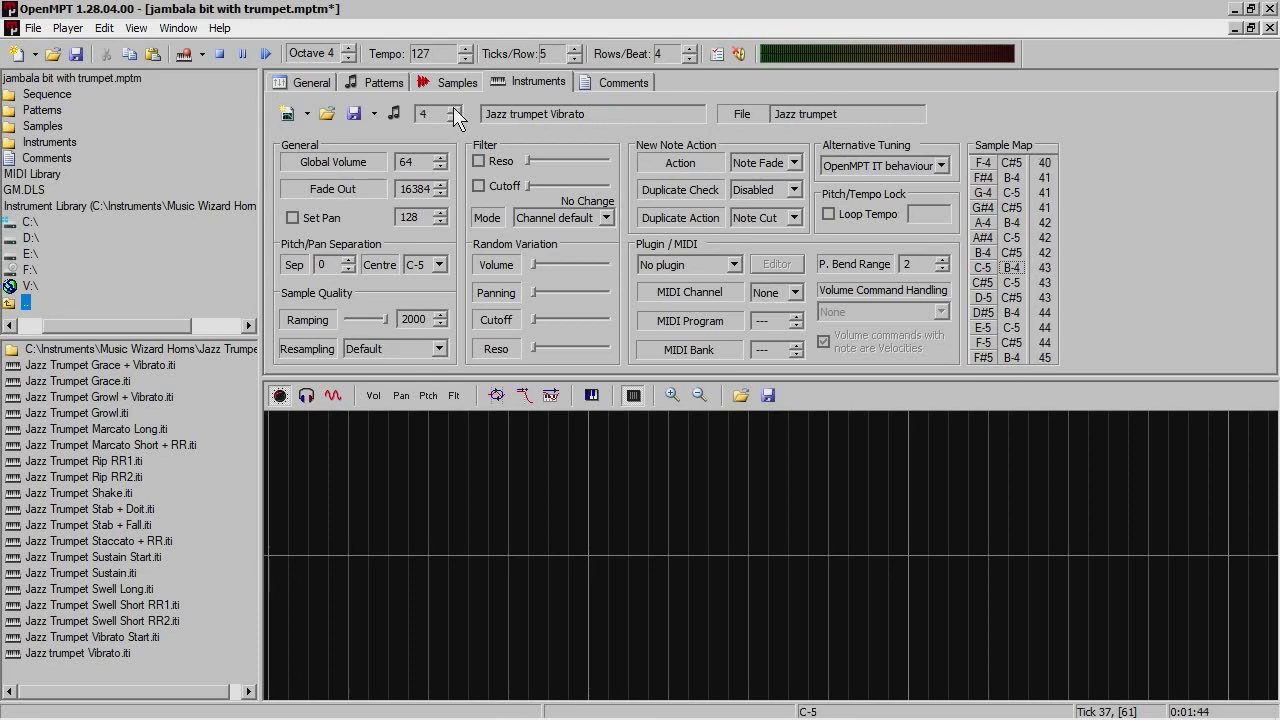
{"action": "left_click", "coordinate": [455, 110]}
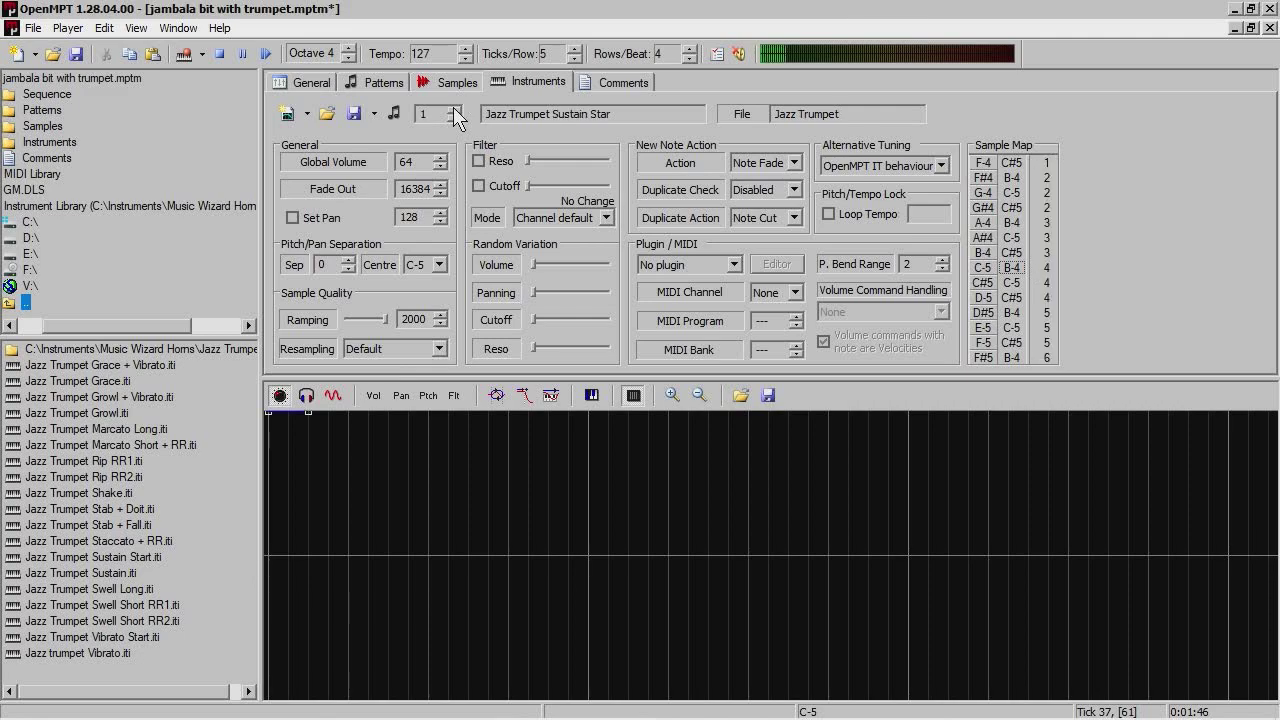
{"action": "left_click", "coordinate": [455, 110]}
{"action": "left_click", "coordinate": [455, 110]}
{"action": "left_click", "coordinate": [455, 110]}
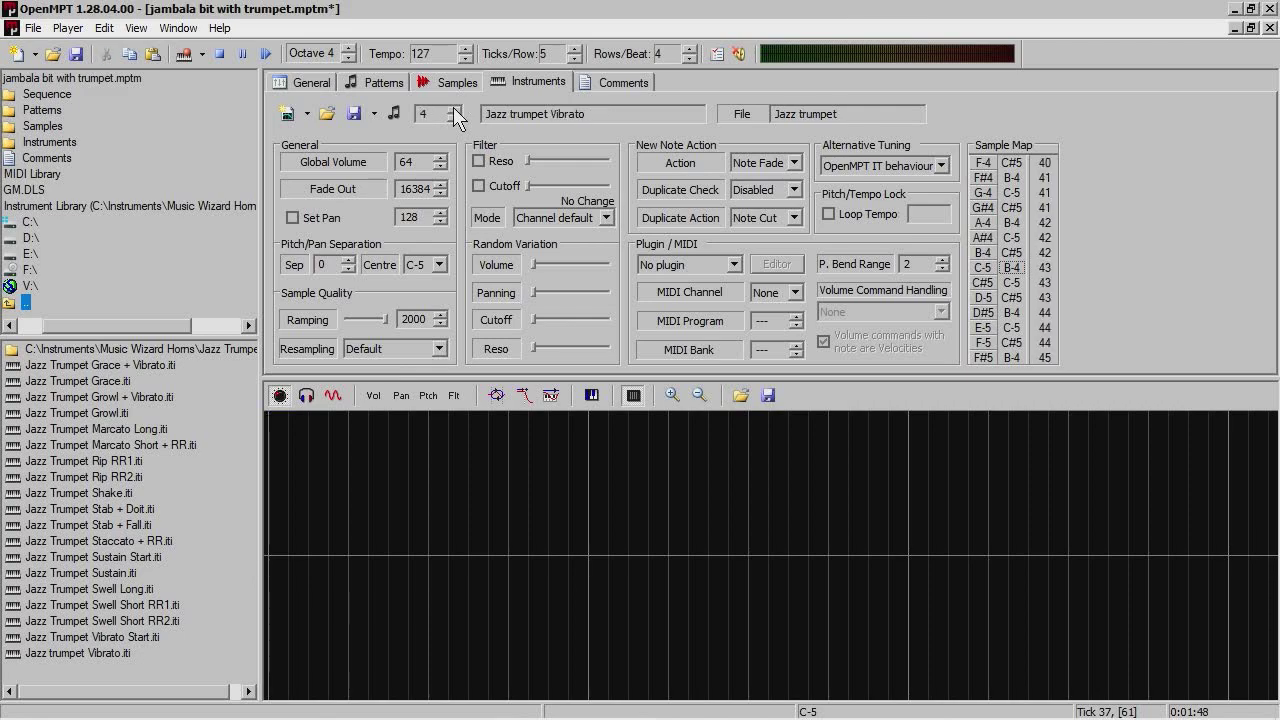
Replay the jambala song from its start to hear the sustain and vibrato trumpets together, and stop it during pattern 1
{"action": "left_click", "coordinate": [265, 54]}
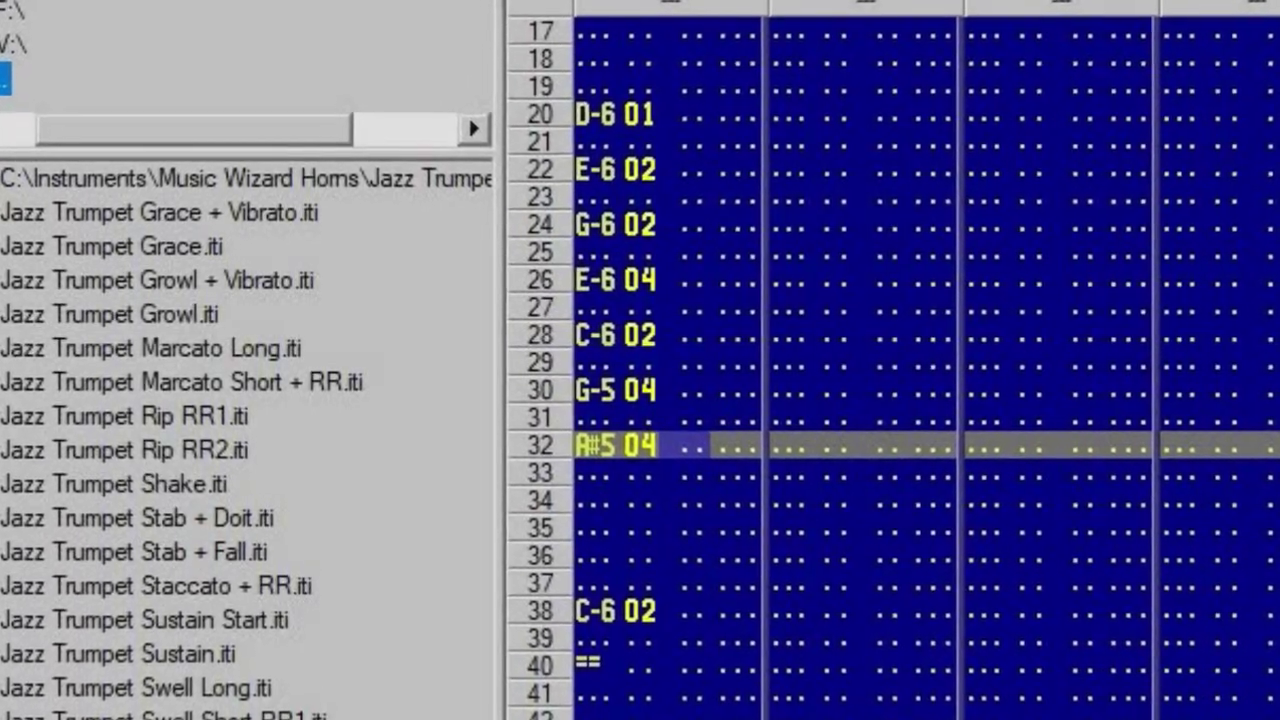
{"action": "left_click", "coordinate": [265, 54]}
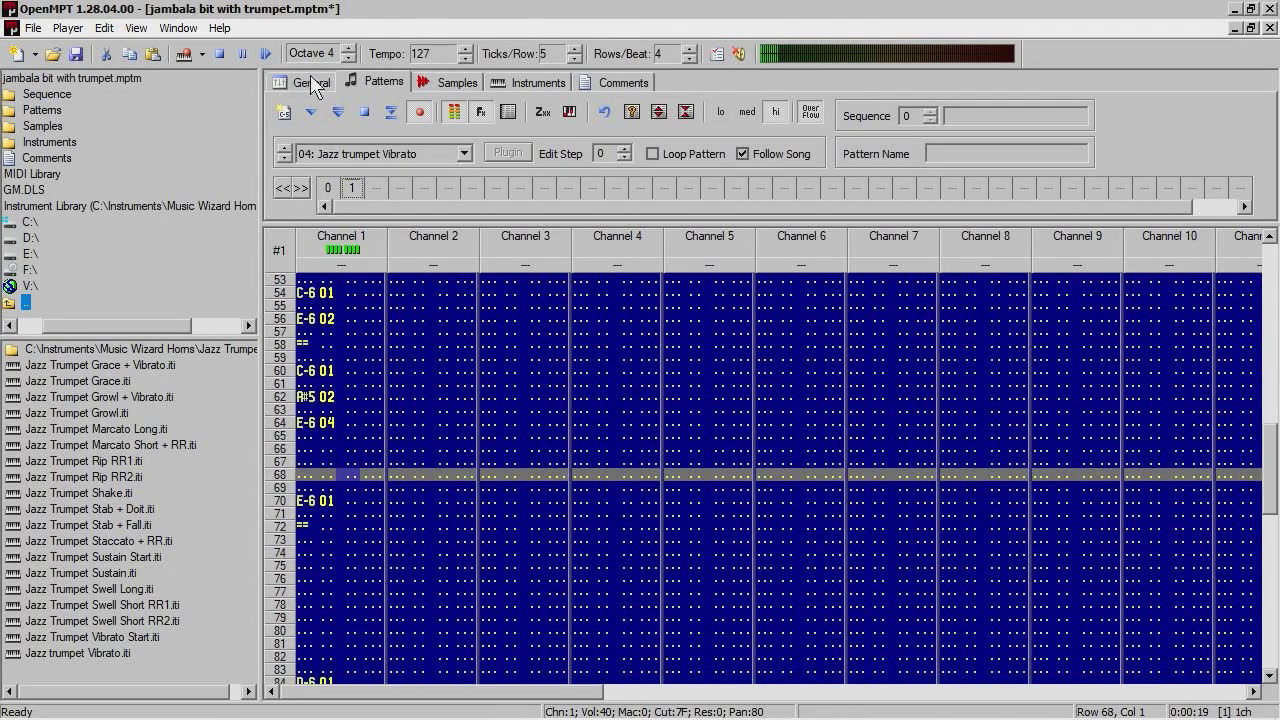
{"action": "left_click", "coordinate": [364, 112]}
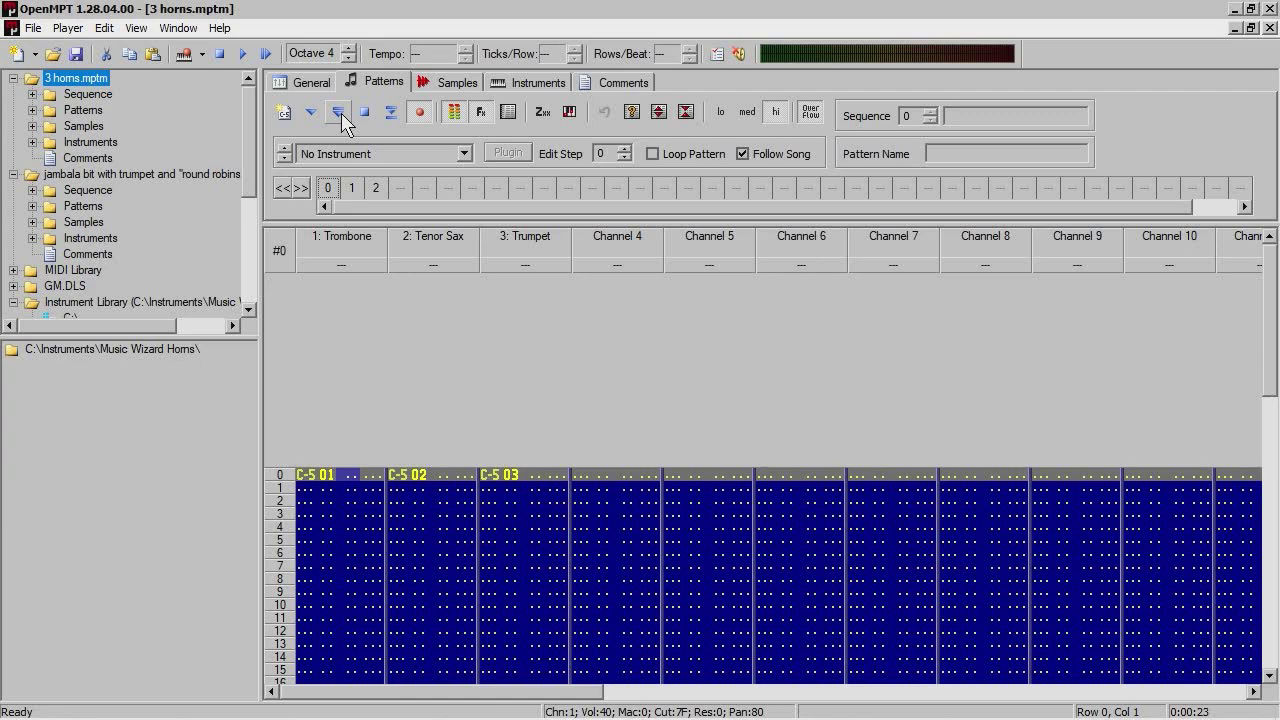
Play patterns 0, 1 and 2 of 3 horns.mptm one after another from their starts, and stop playback
{"action": "left_click", "coordinate": [341, 113]}
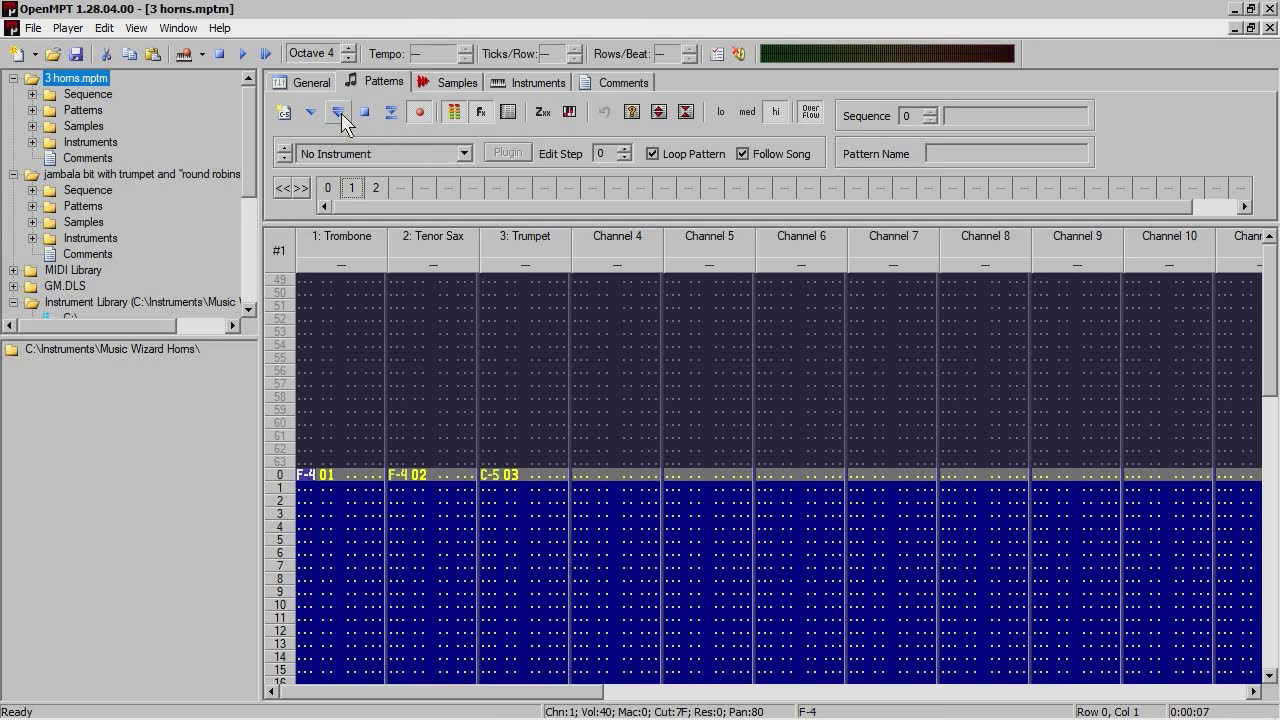
{"action": "left_click", "coordinate": [341, 113]}
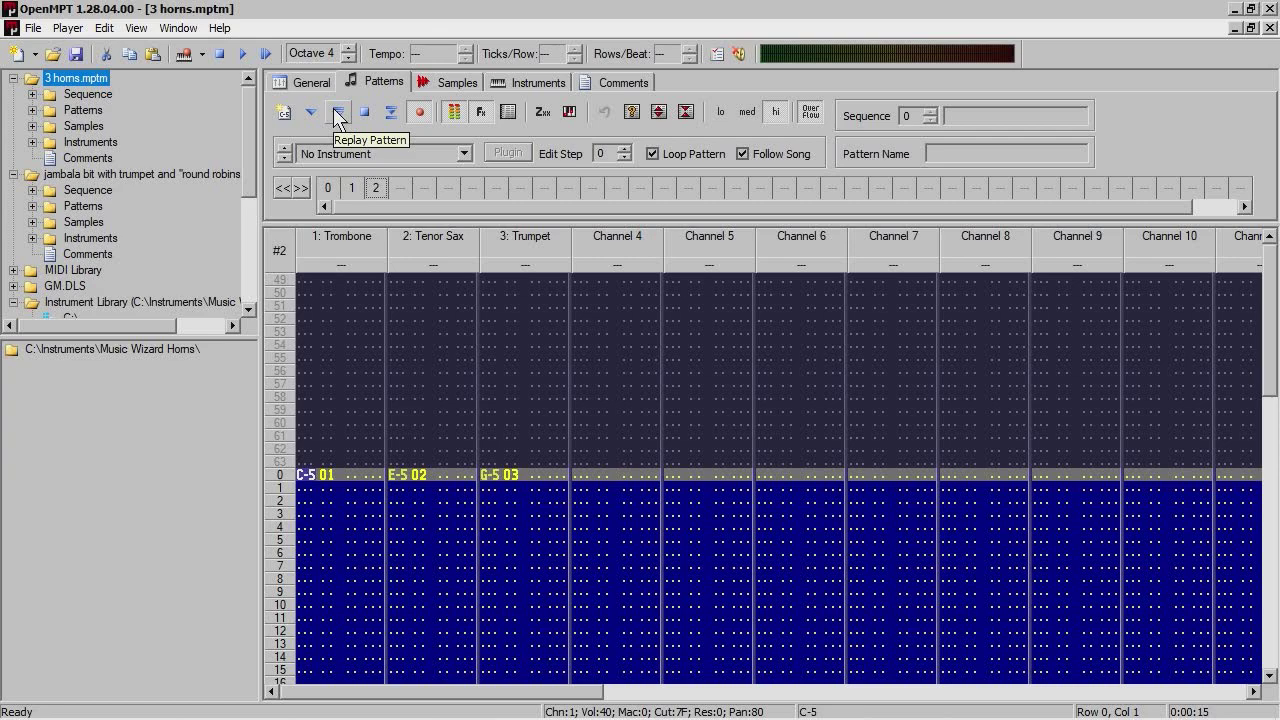
{"action": "left_click", "coordinate": [335, 112]}
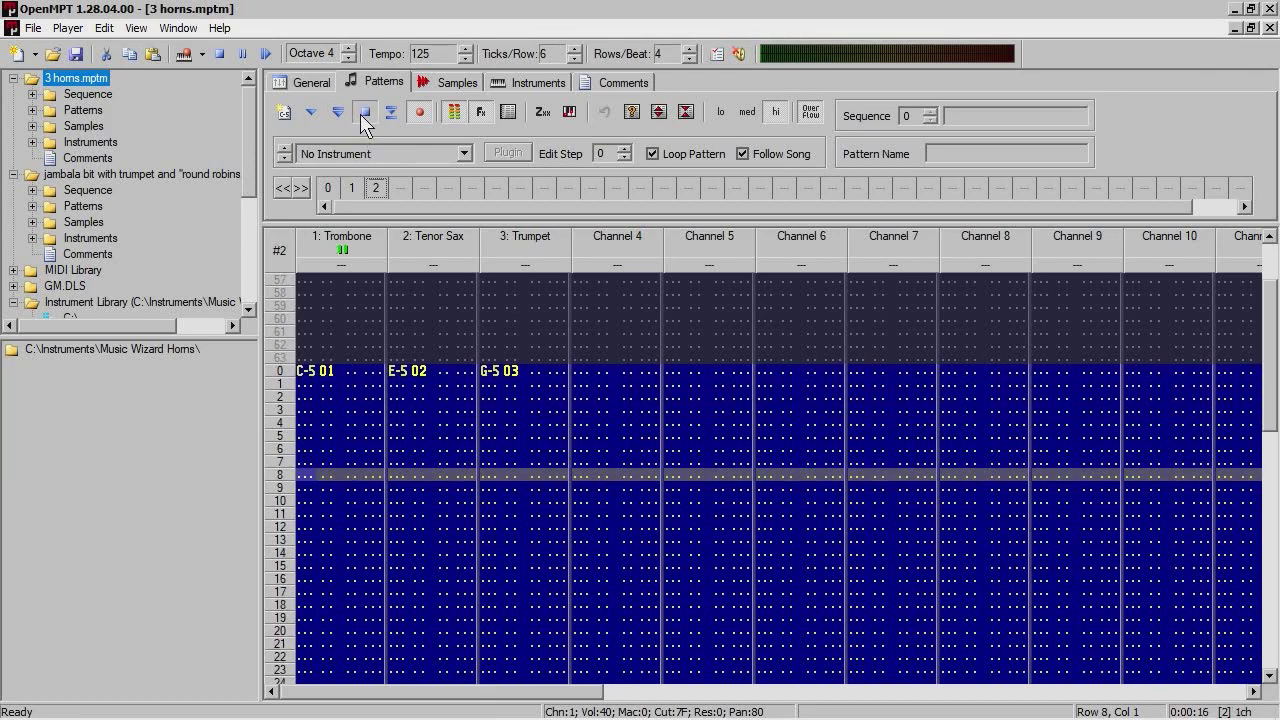
{"action": "left_click", "coordinate": [362, 116]}
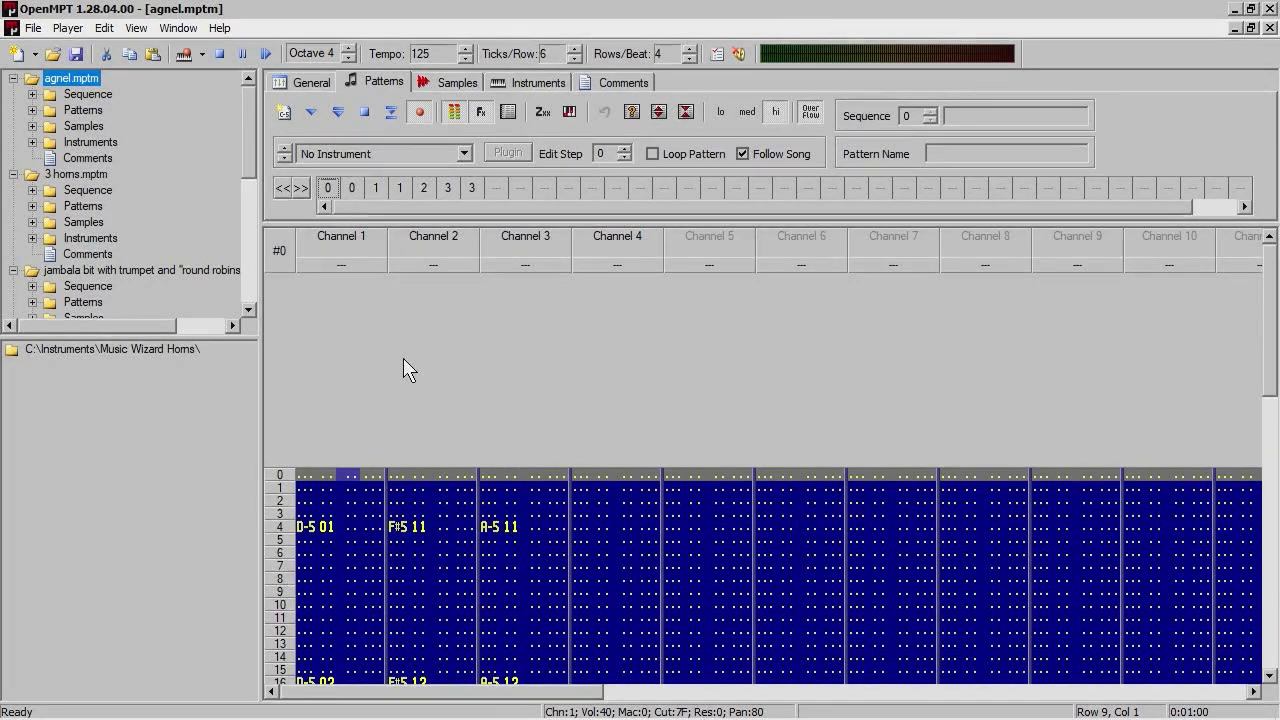
Check the instrument list of agnel.mptm, play the song from the beginning and stop it in the final pattern
{"action": "left_click", "coordinate": [463, 154]}
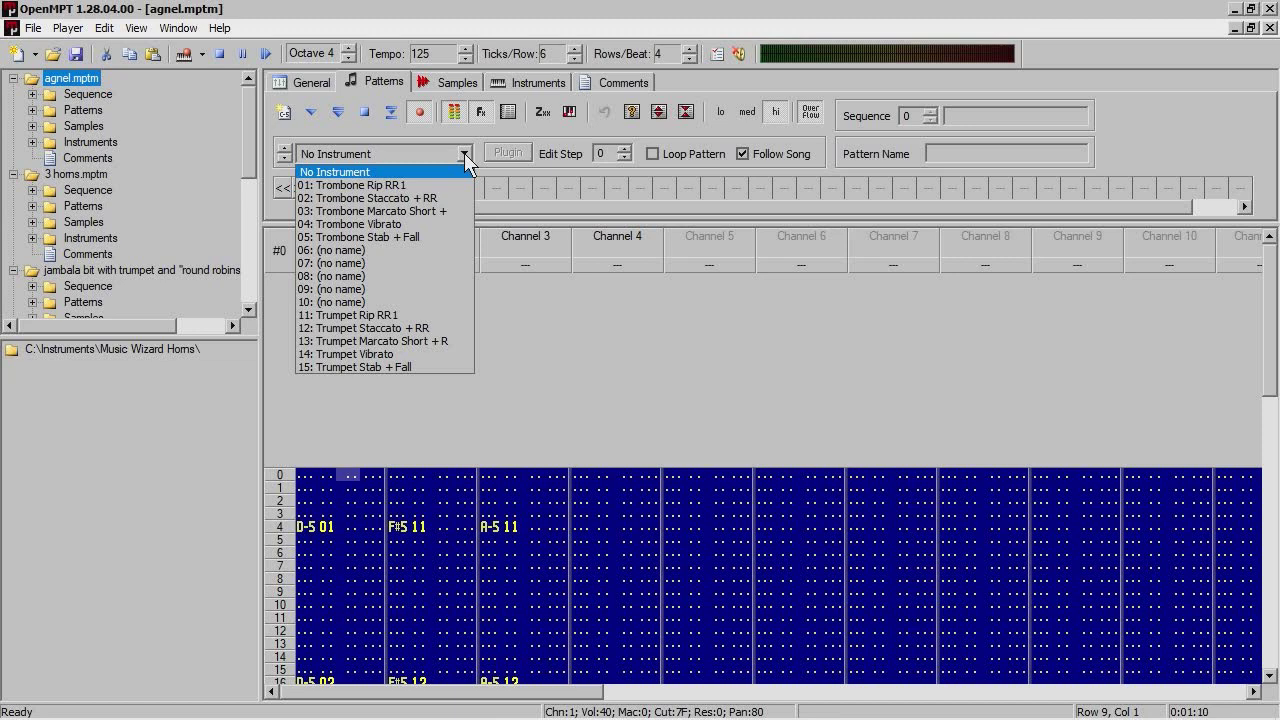
{"action": "left_click", "coordinate": [464, 153]}
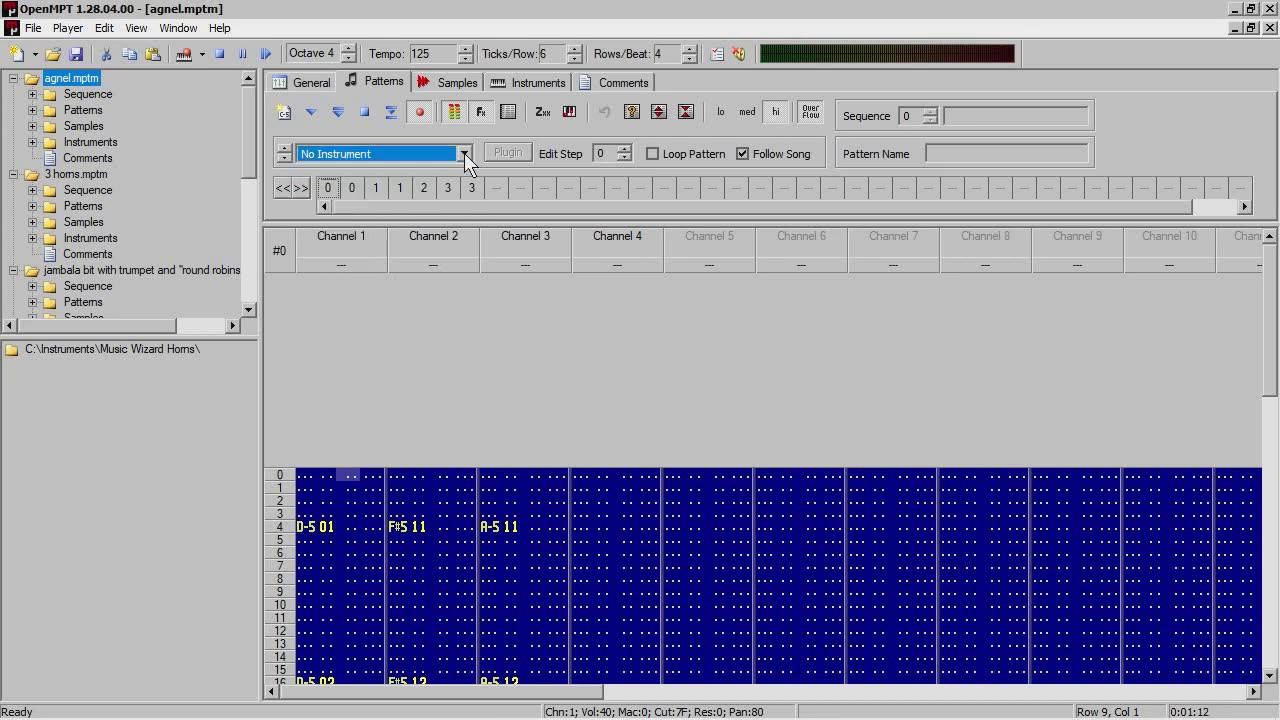
{"action": "left_click", "coordinate": [266, 62]}
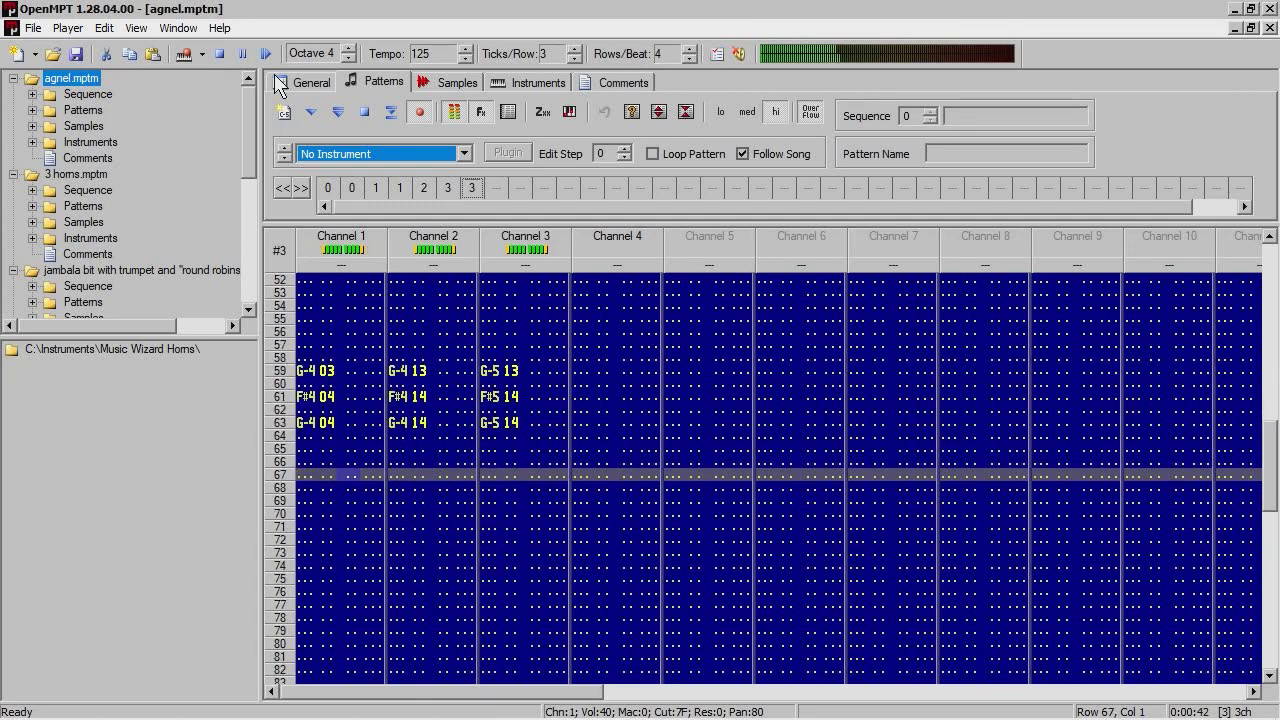
{"action": "left_click", "coordinate": [365, 113]}
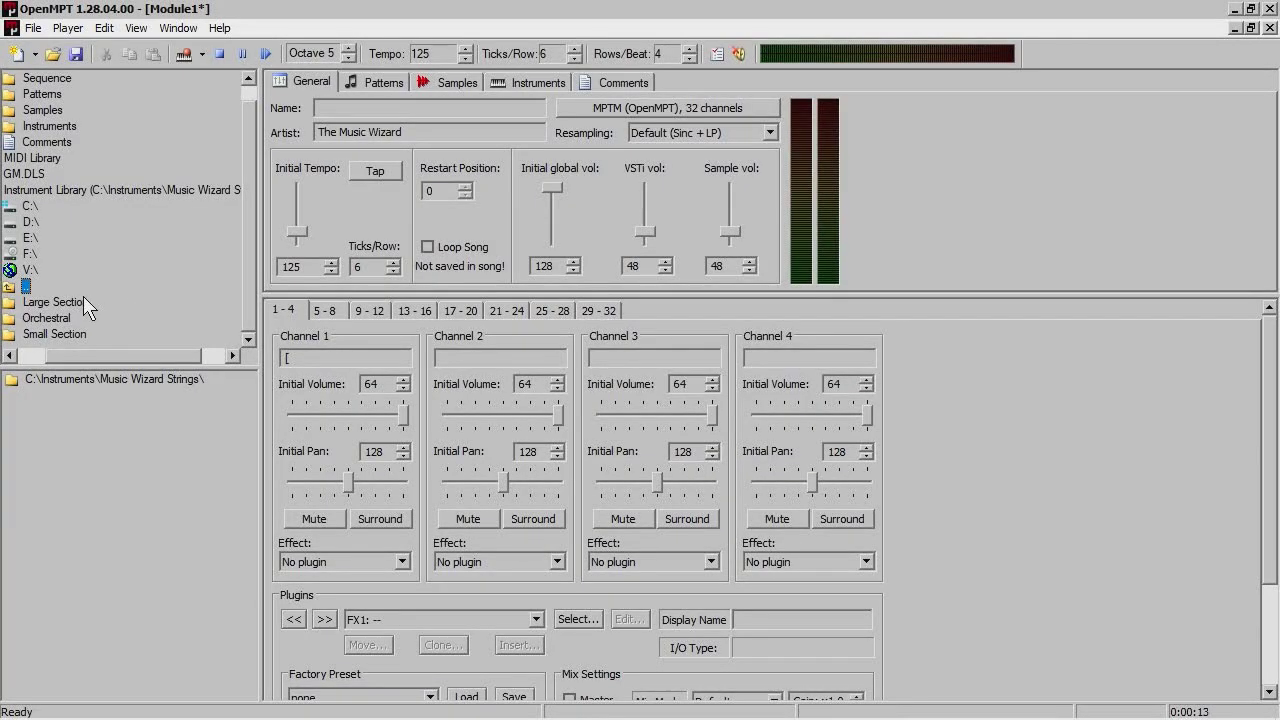
Open the Large Section folder of the Music Wizard Strings instrument library
{"action": "double_click", "coordinate": [83, 304]}
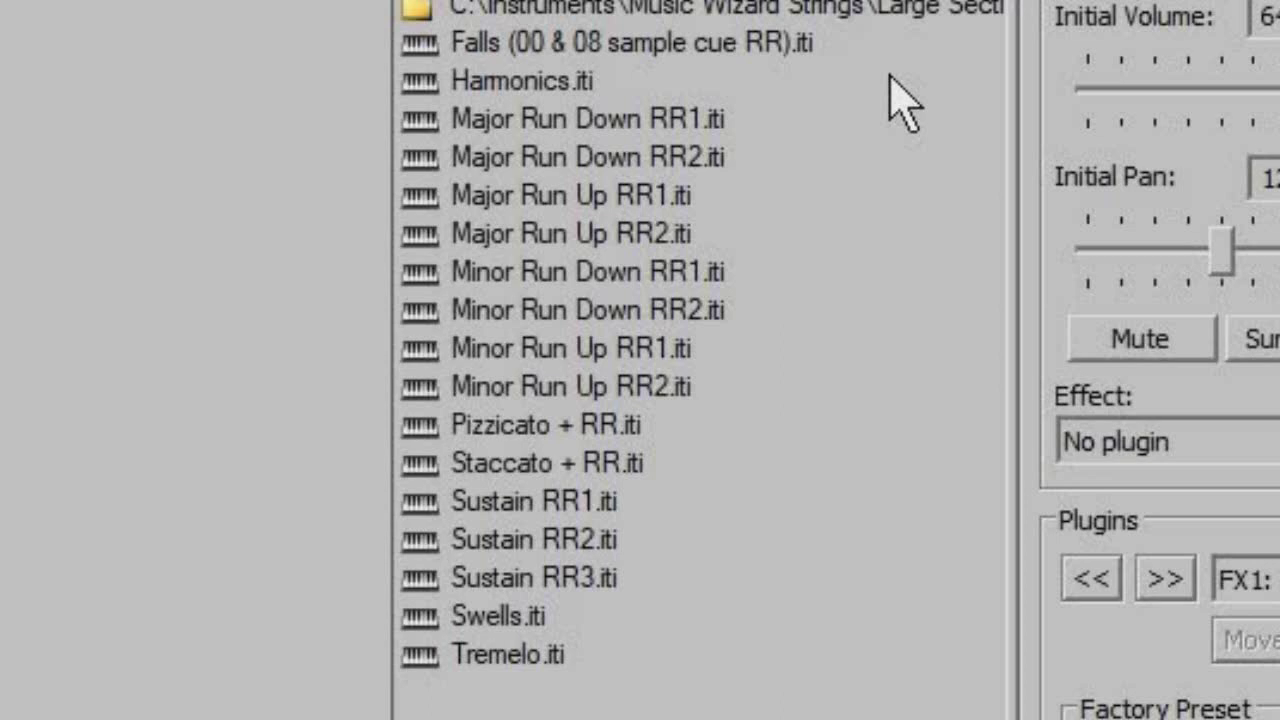
Go through the Large Section string instruments one by one, from Falls (00 & 08 sample cue RR).iti down to Tremelo.iti
{"action": "left_click", "coordinate": [792, 46]}
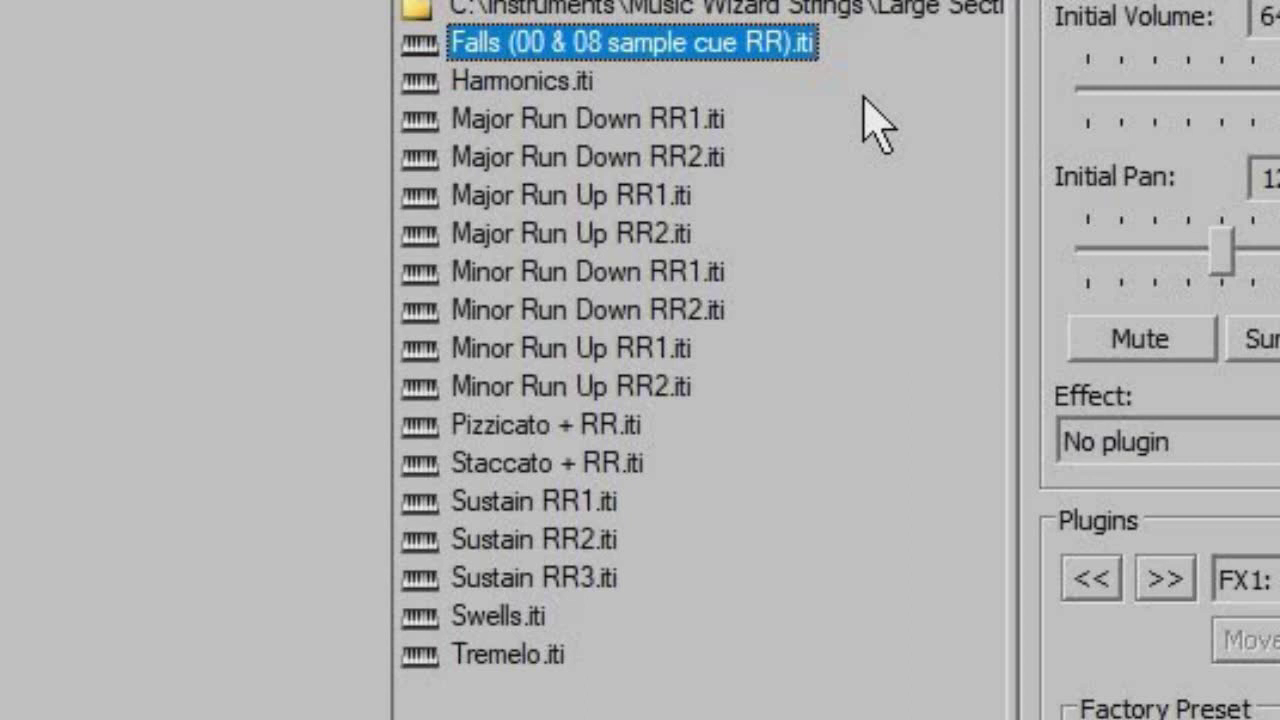
{"action": "key", "text": "Down"}
{"action": "key", "text": "Down"}
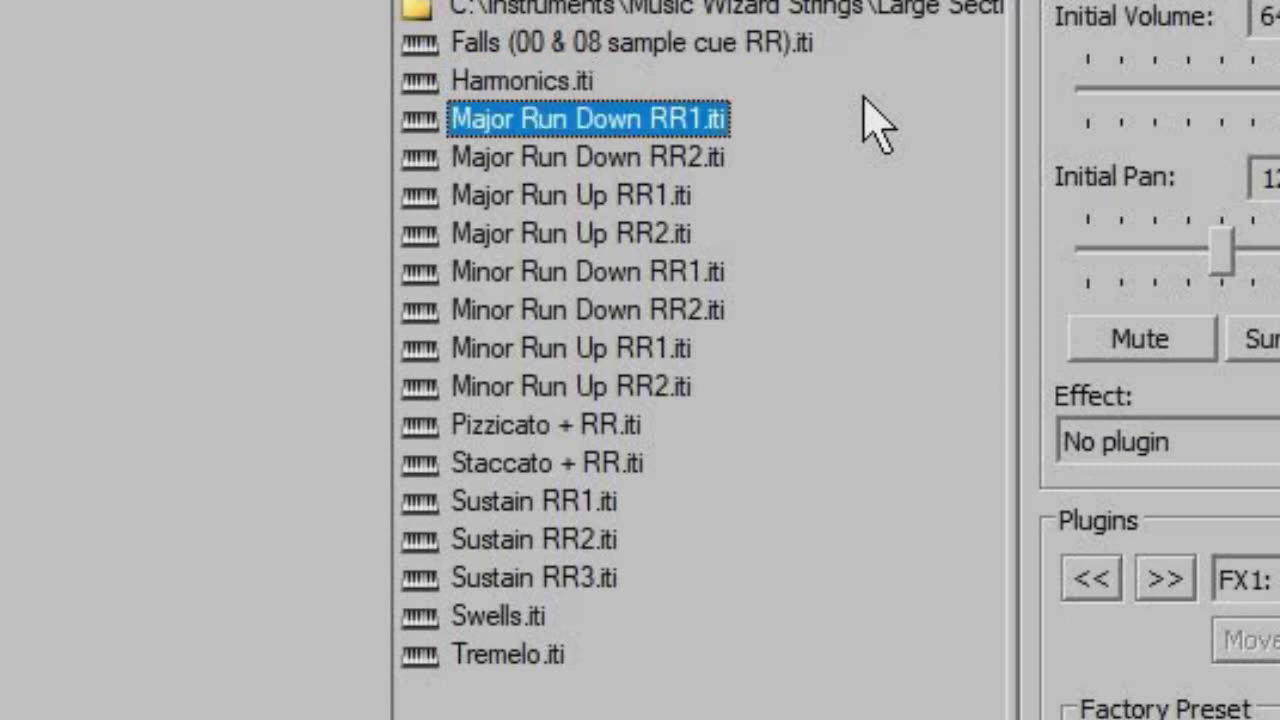
{"action": "key", "text": "Down"}
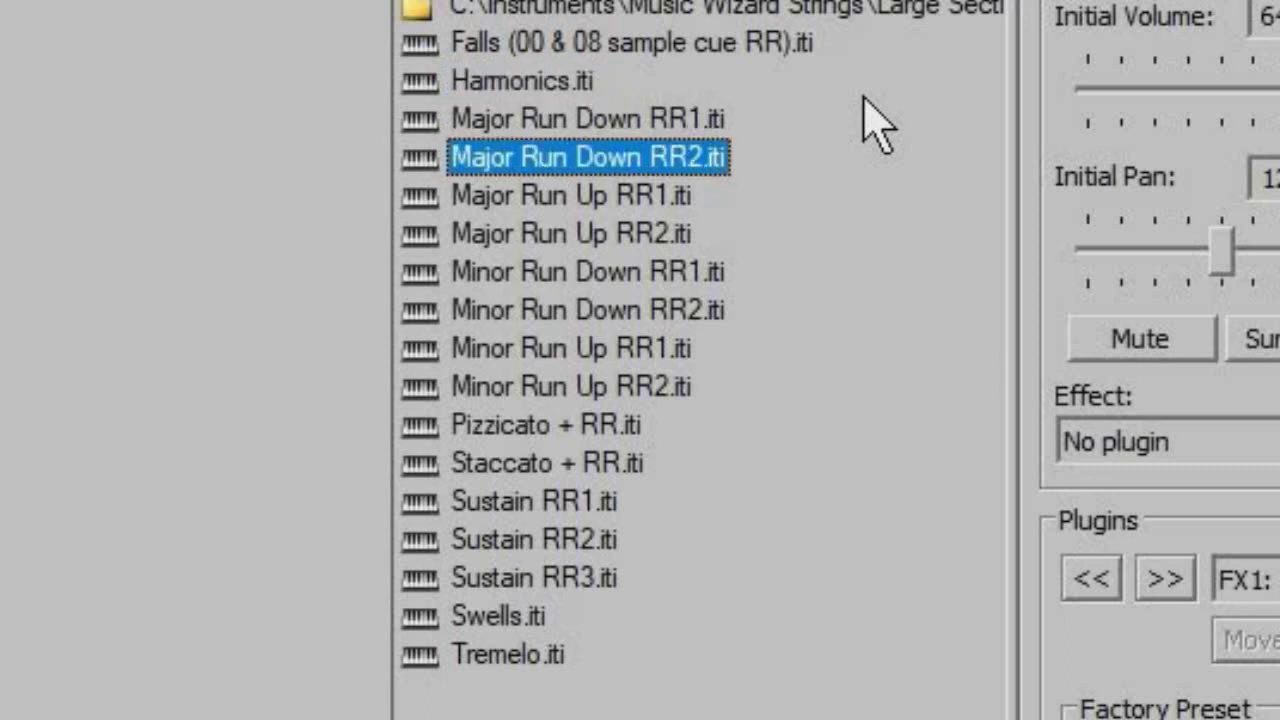
{"action": "key", "text": "Down"}
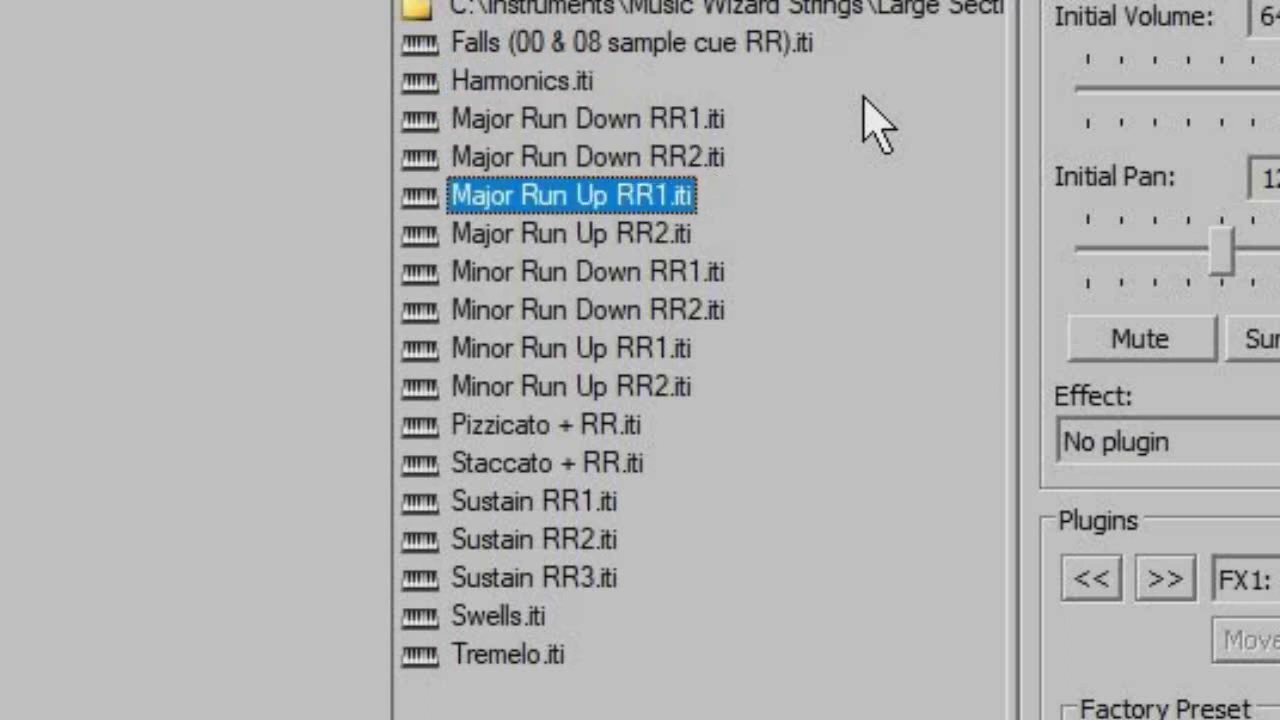
{"action": "key", "text": "Down"}
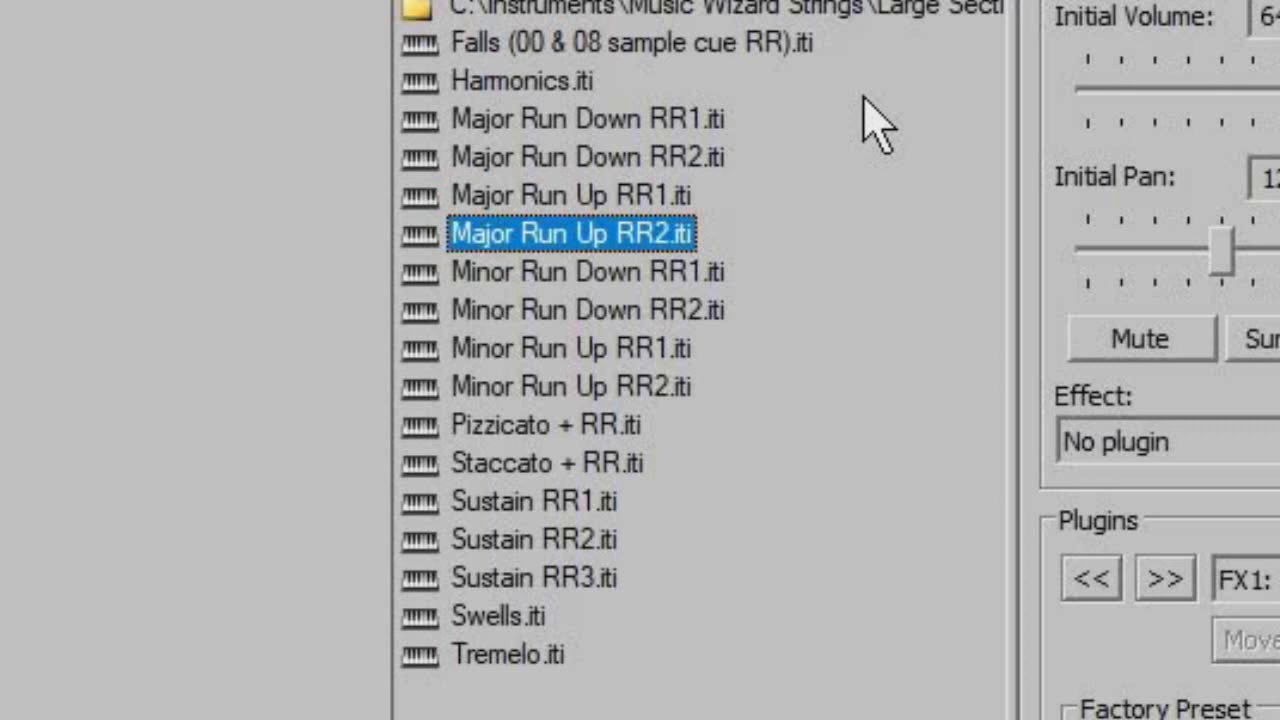
{"action": "key", "text": "Down"}
{"action": "key", "text": "Down"}
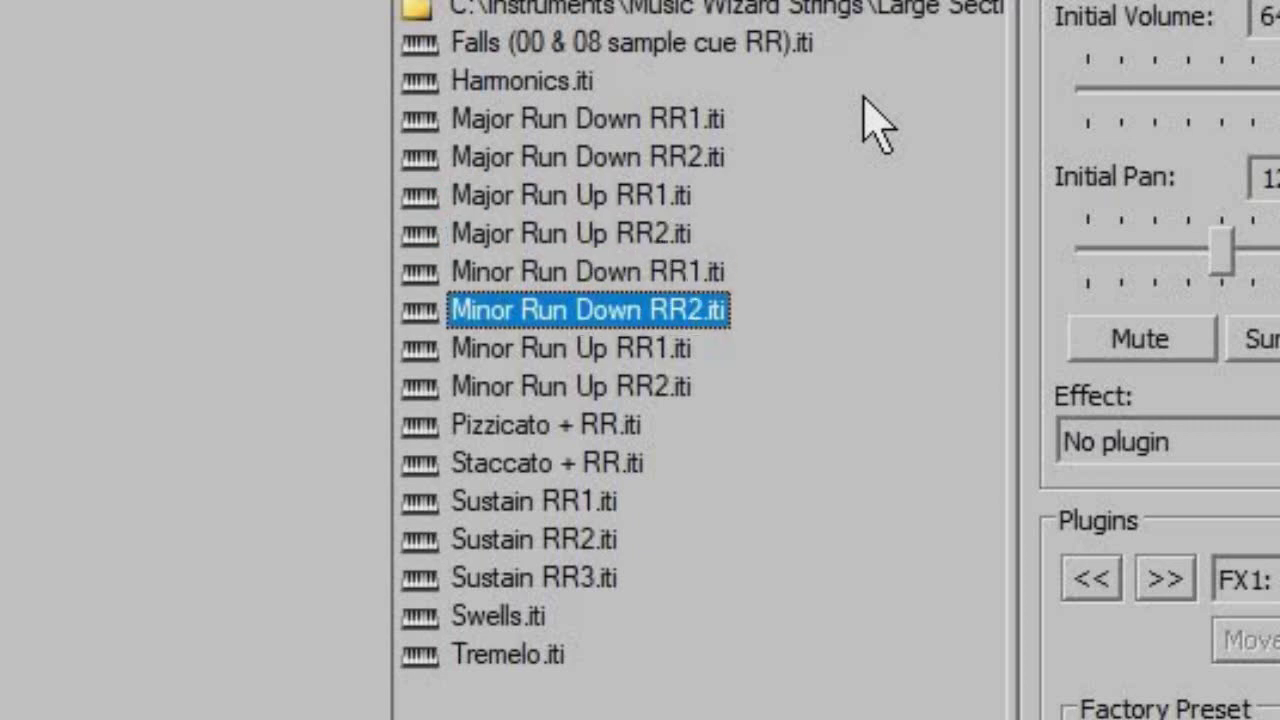
{"action": "key", "text": "Down"}
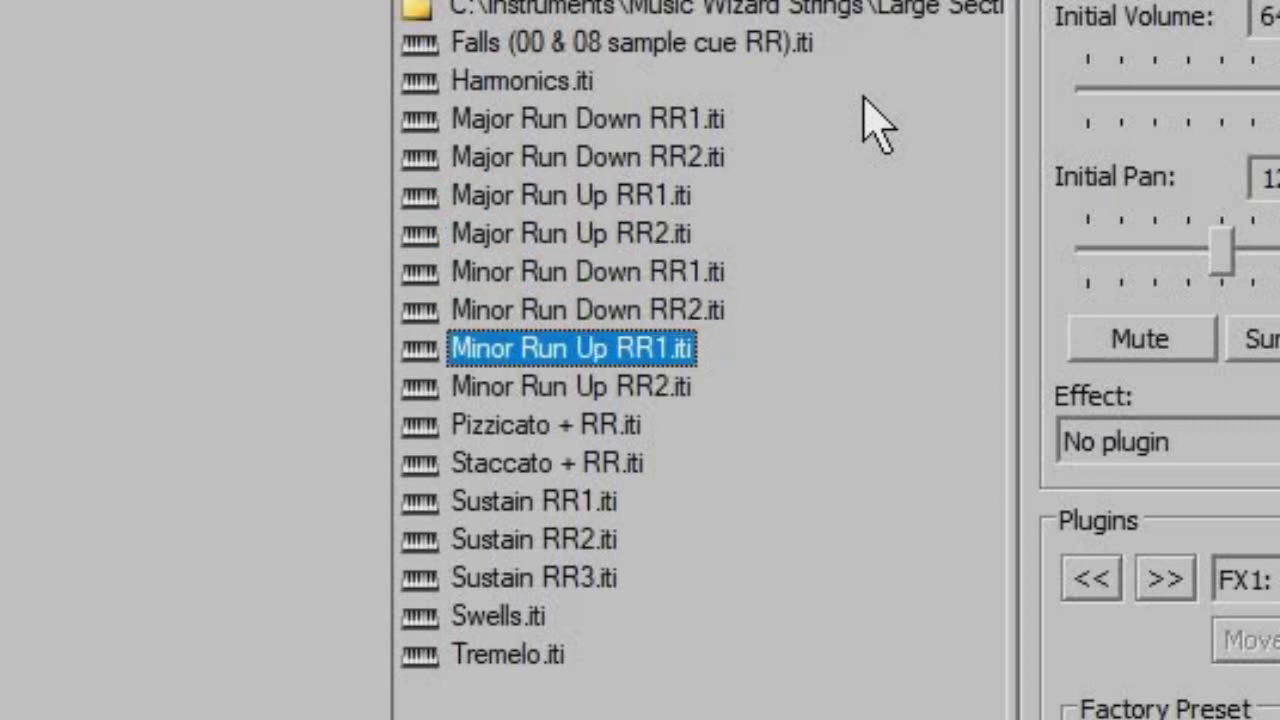
{"action": "key", "text": "Down"}
{"action": "key", "text": "Down"}
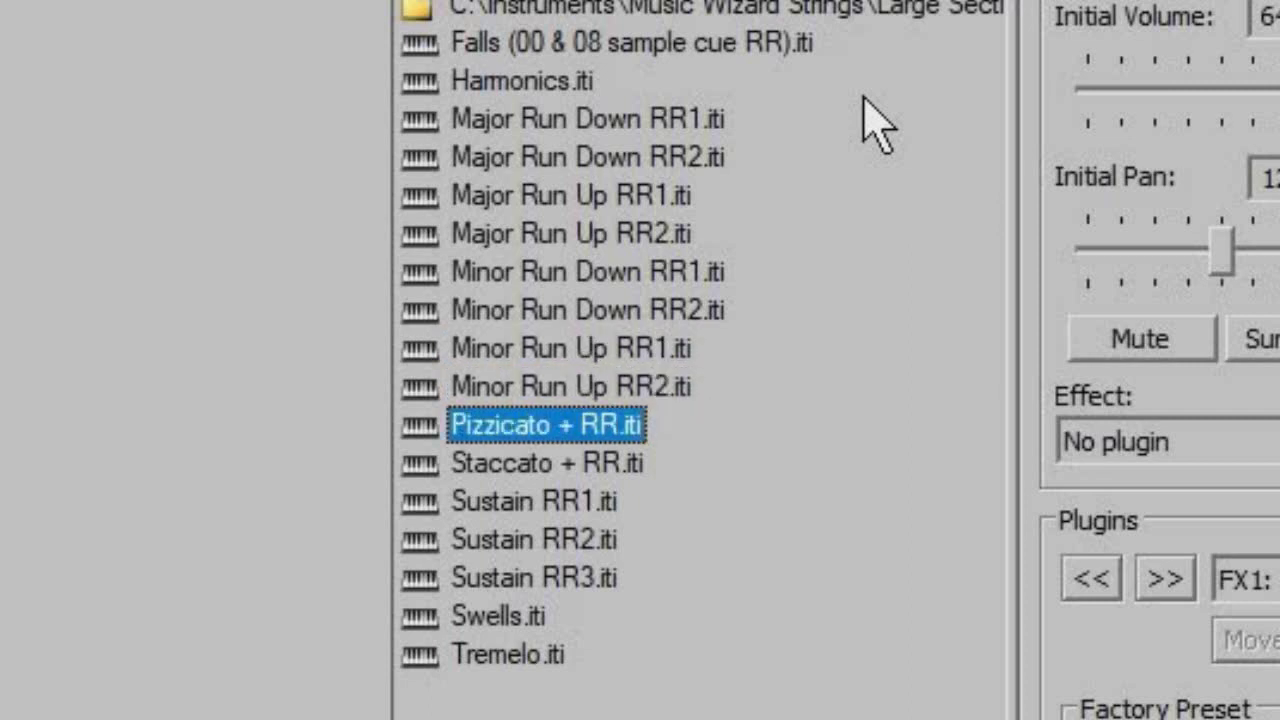
{"action": "key", "text": "Down"}
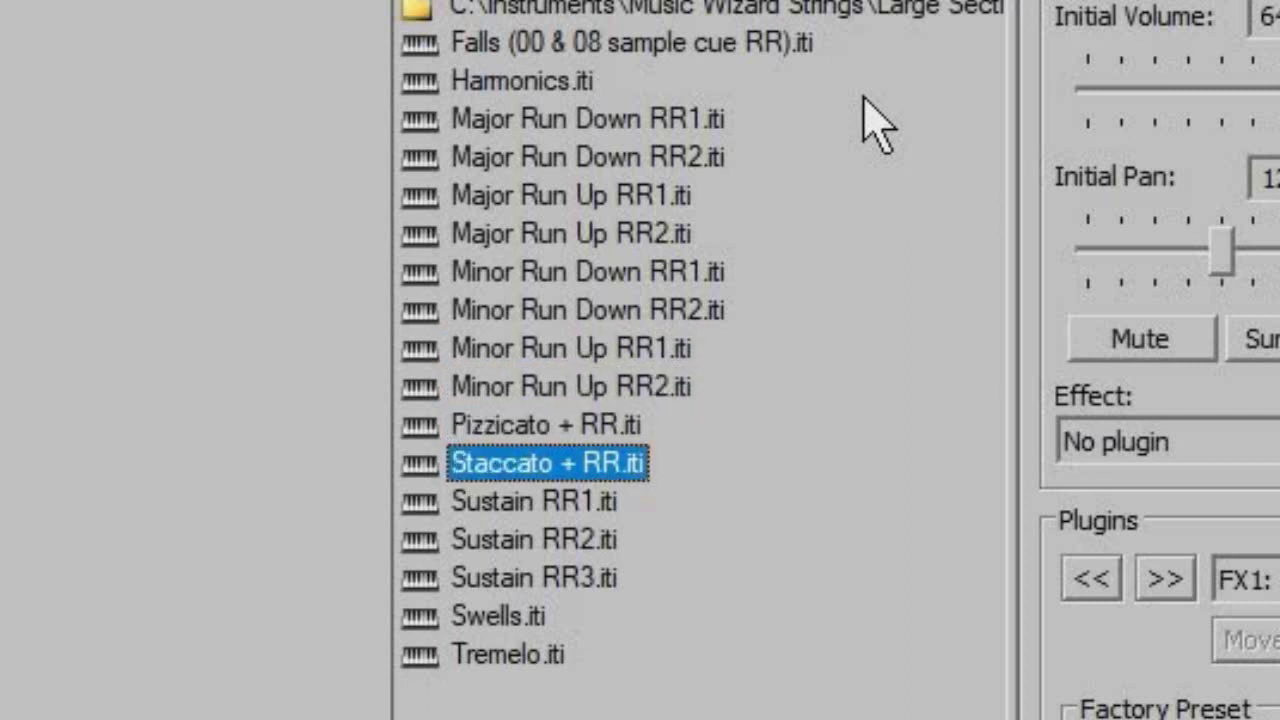
{"action": "key", "text": "Down"}
{"action": "key", "text": "Down"}
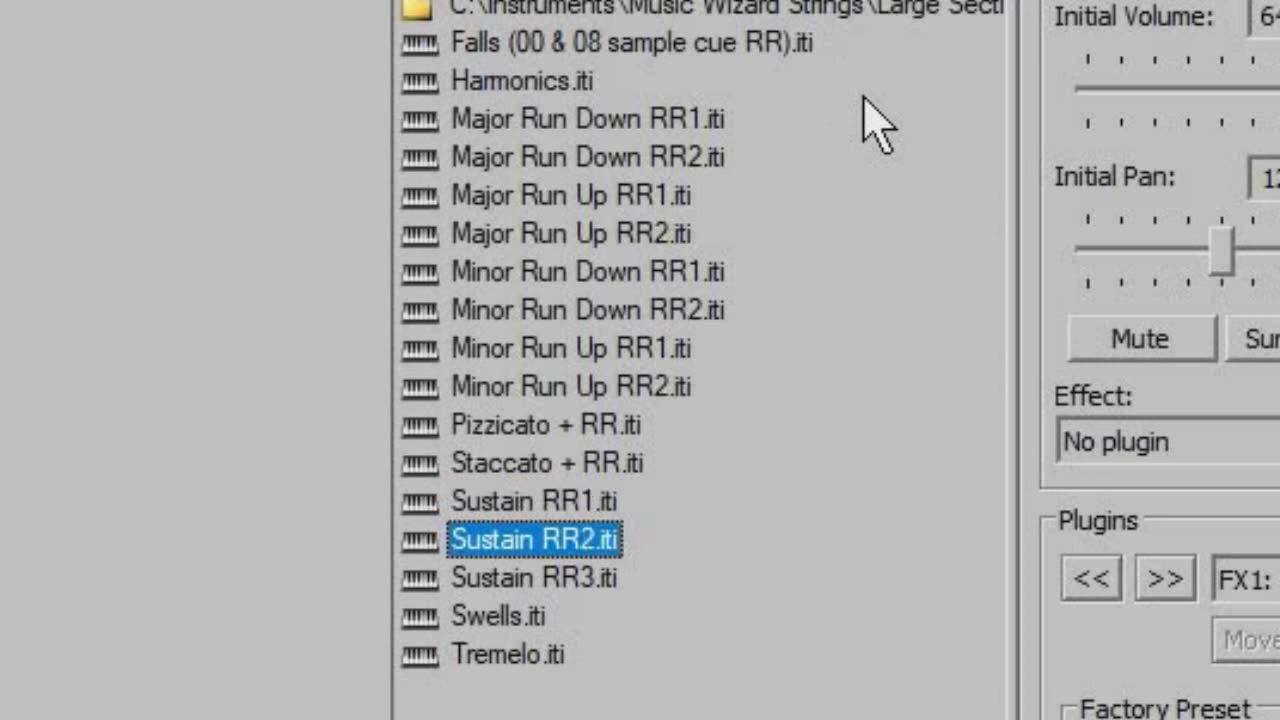
{"action": "key", "text": "Down"}
{"action": "key", "text": "Down"}
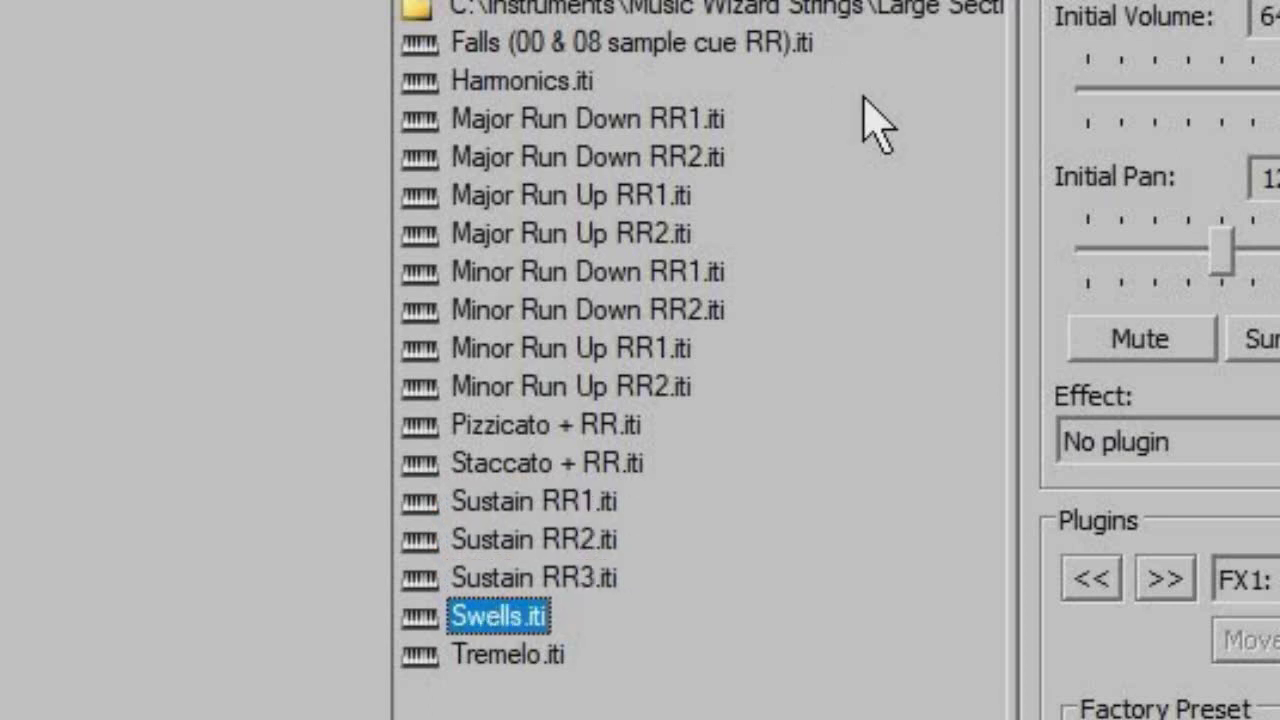
{"action": "key", "text": "Down"}
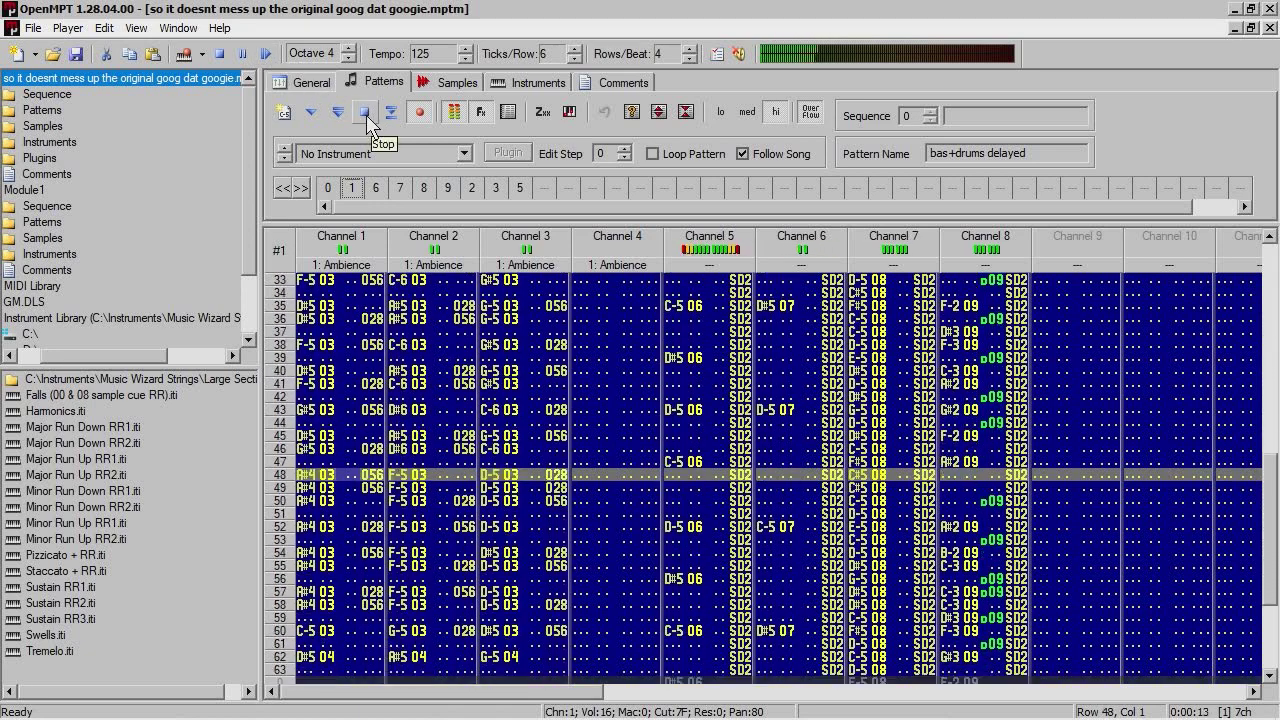
Replay the "no delay" pattern 6 of so it doesnt mess up the original goog dat googie.mptm, and stop it
{"action": "left_click", "coordinate": [337, 114]}
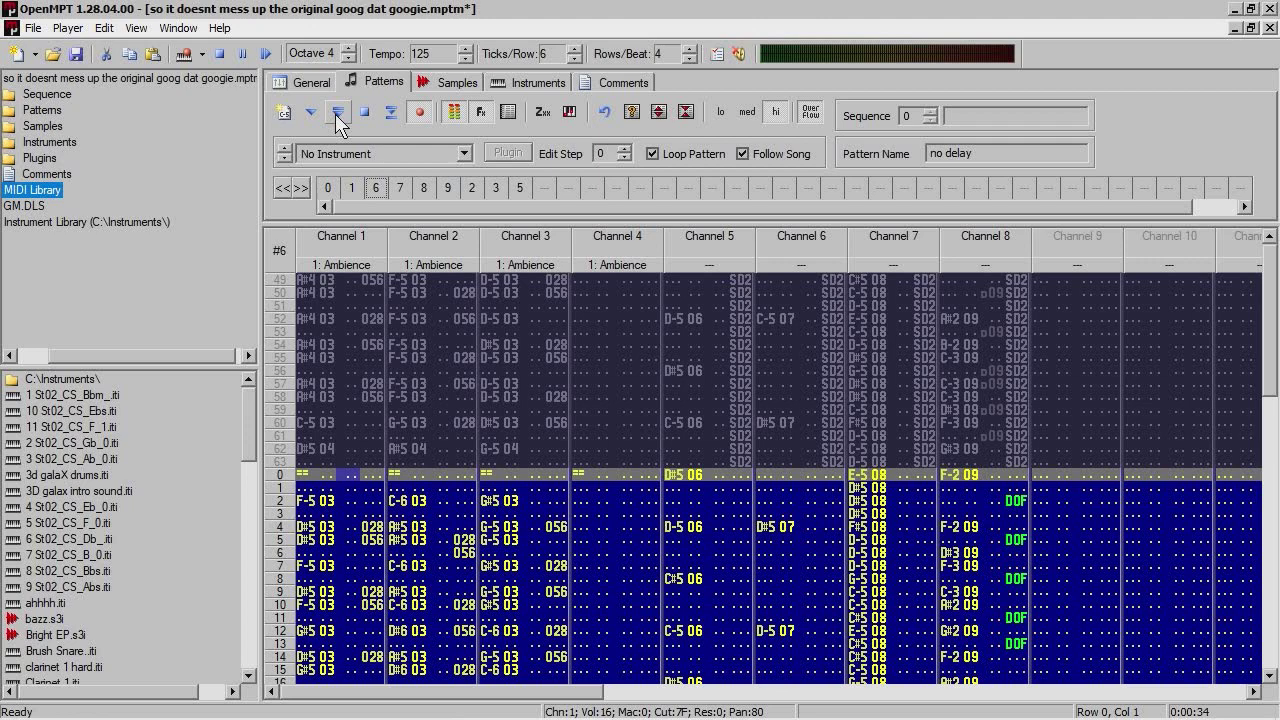
{"action": "left_click", "coordinate": [338, 116]}
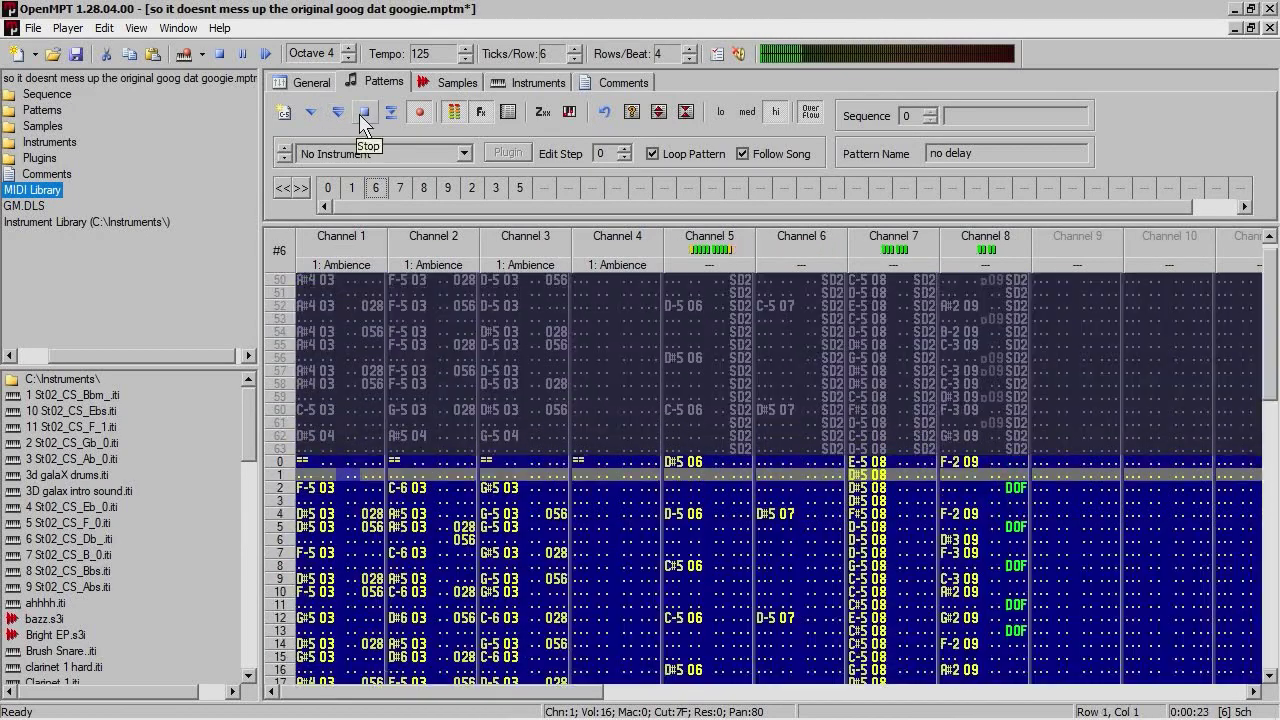
{"action": "left_click", "coordinate": [363, 122]}
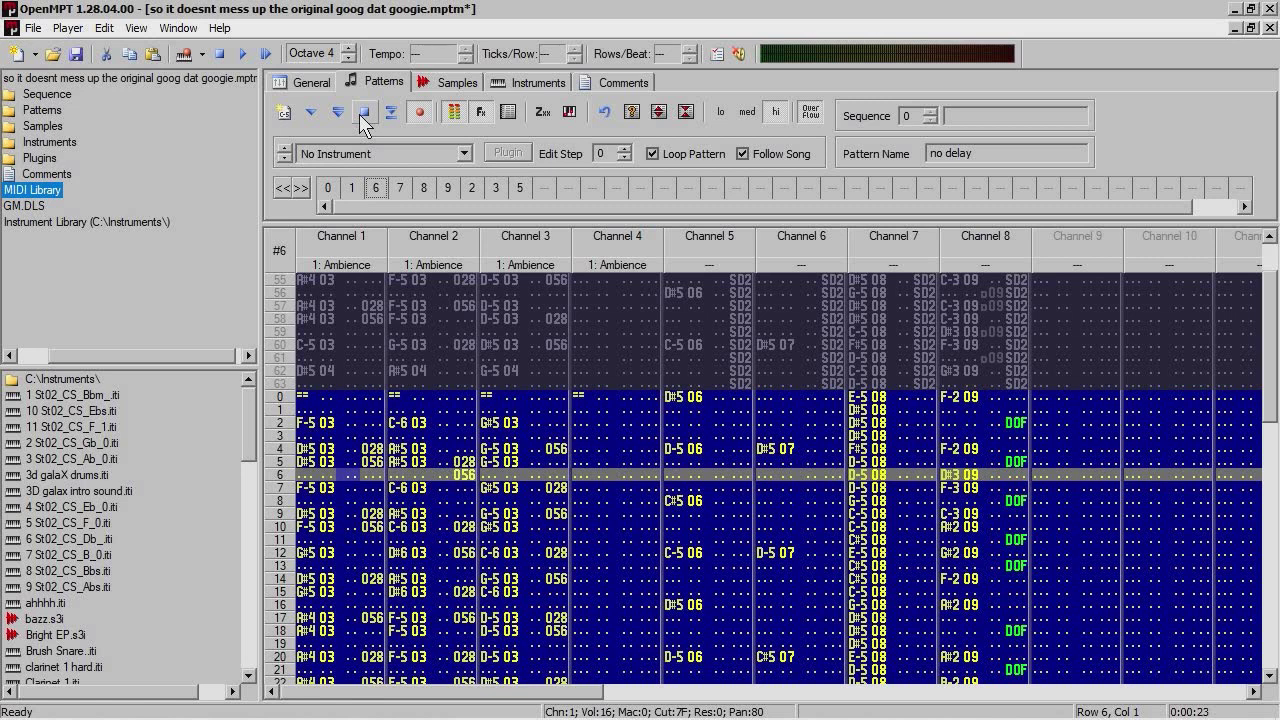
Inspect the sample cue options of sample 29, Staccato RR1 2 & 3, and replay the "added delay" pattern 9
{"action": "key", "text": "ctrl+z"}
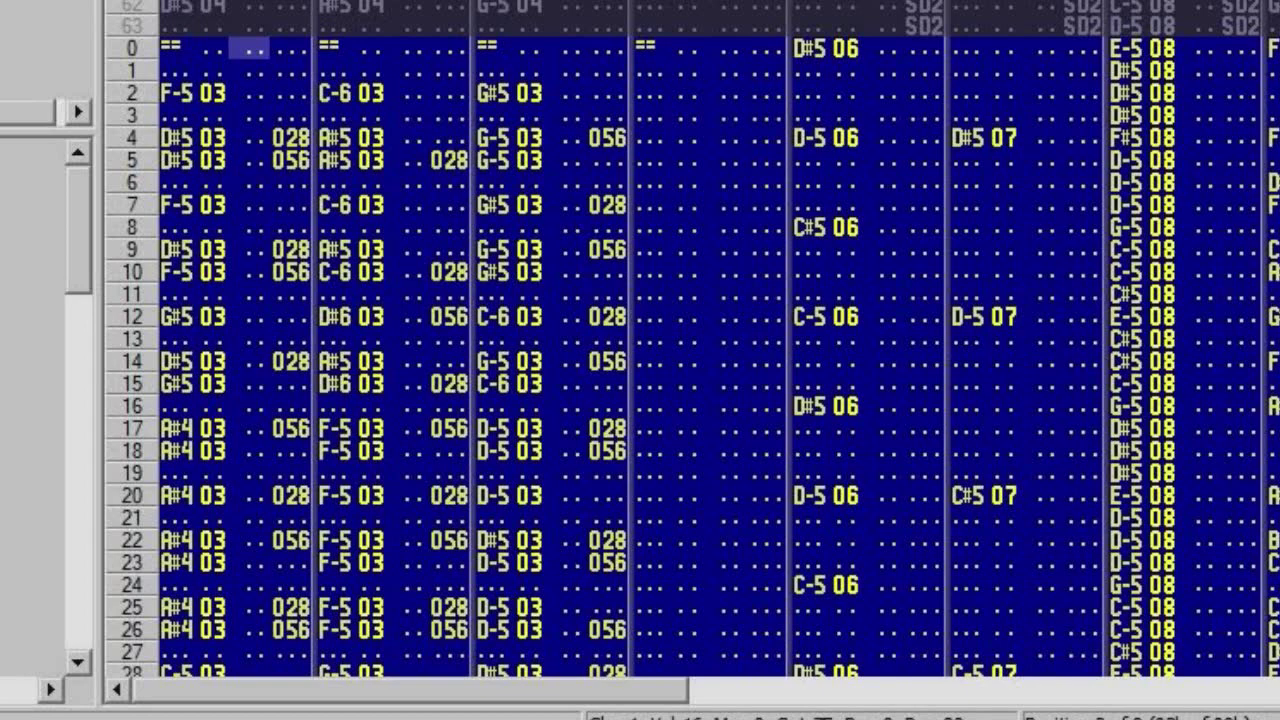
{"action": "key", "text": "ctrl+z"}
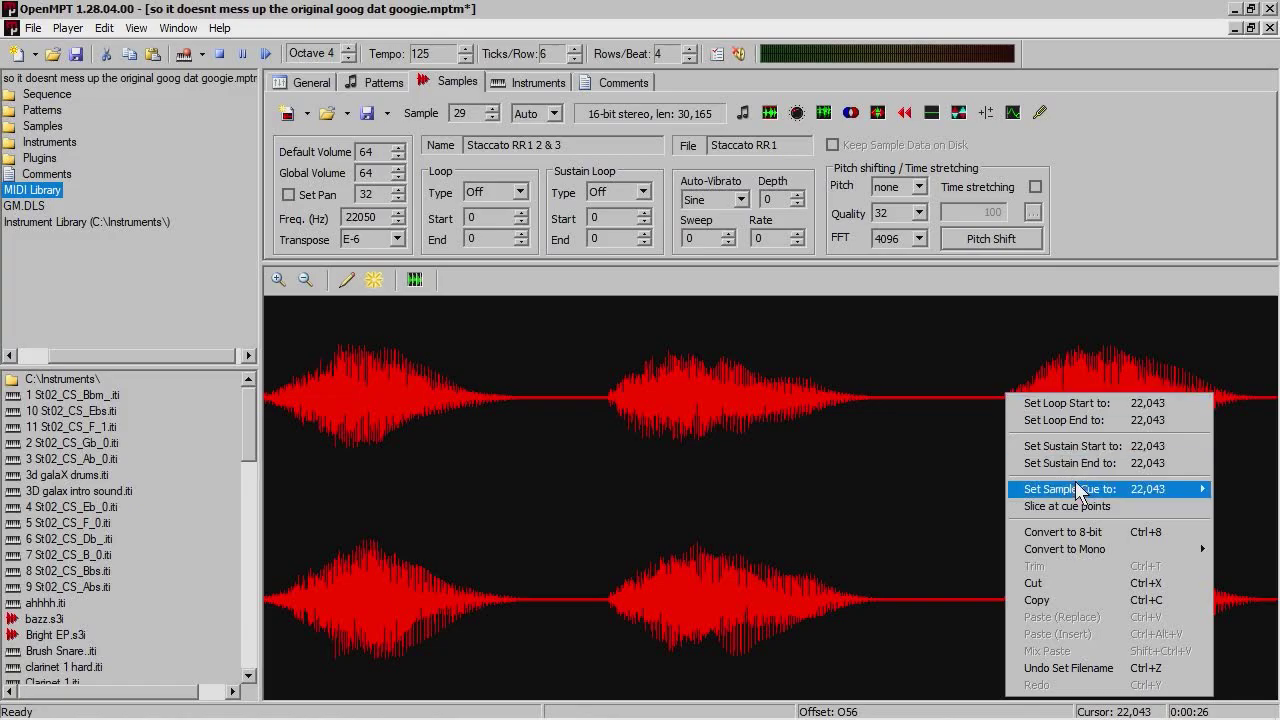
{"action": "mouse_move", "coordinate": [1100, 495]}
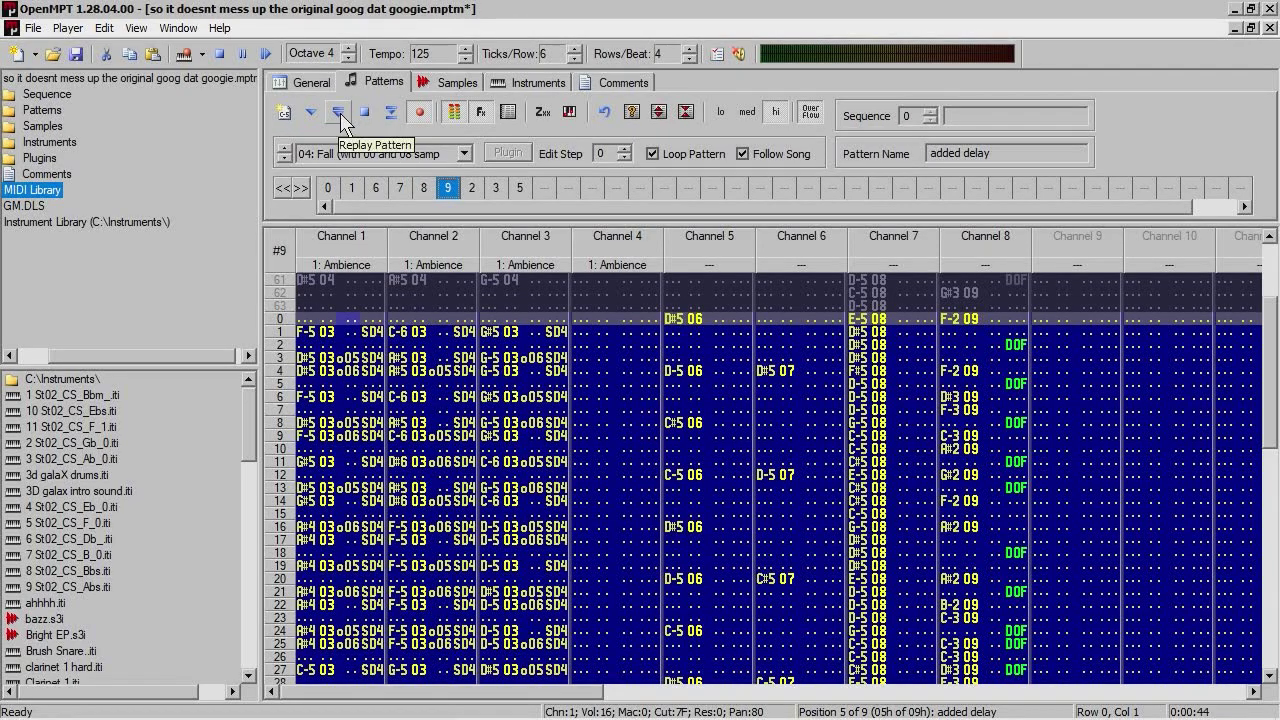
{"action": "left_click", "coordinate": [340, 118]}
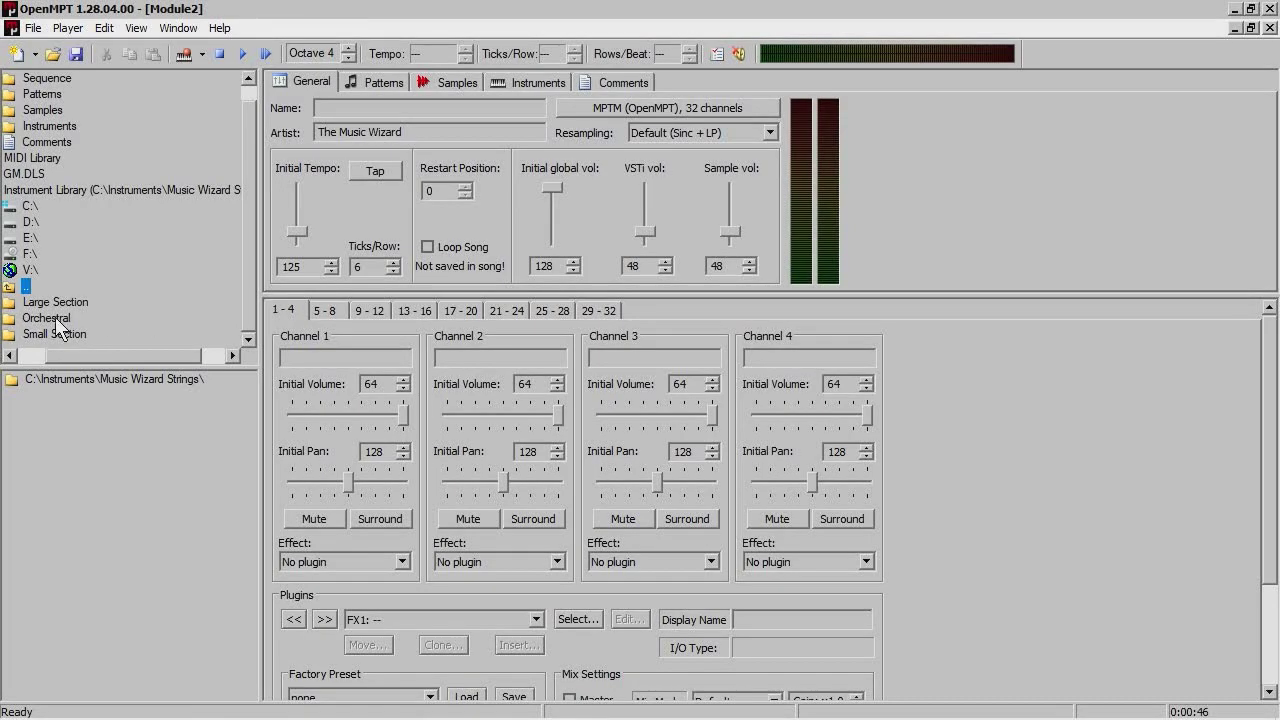
Open the Orchestral folder of the Music Wizard Strings instrument library
{"action": "double_click", "coordinate": [55, 317]}
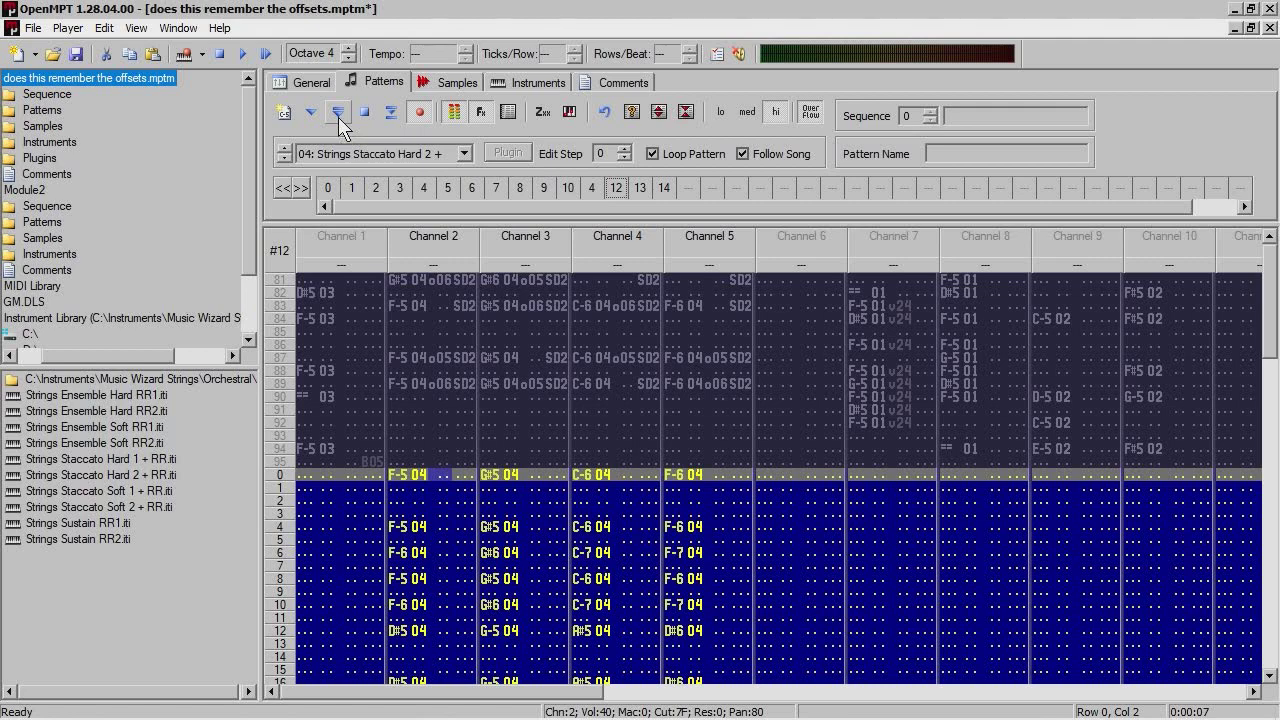
Play pattern 12 of does this remember the offsets.mptm from its start to hear the staccato strings, and stop playback
{"action": "left_click", "coordinate": [339, 117]}
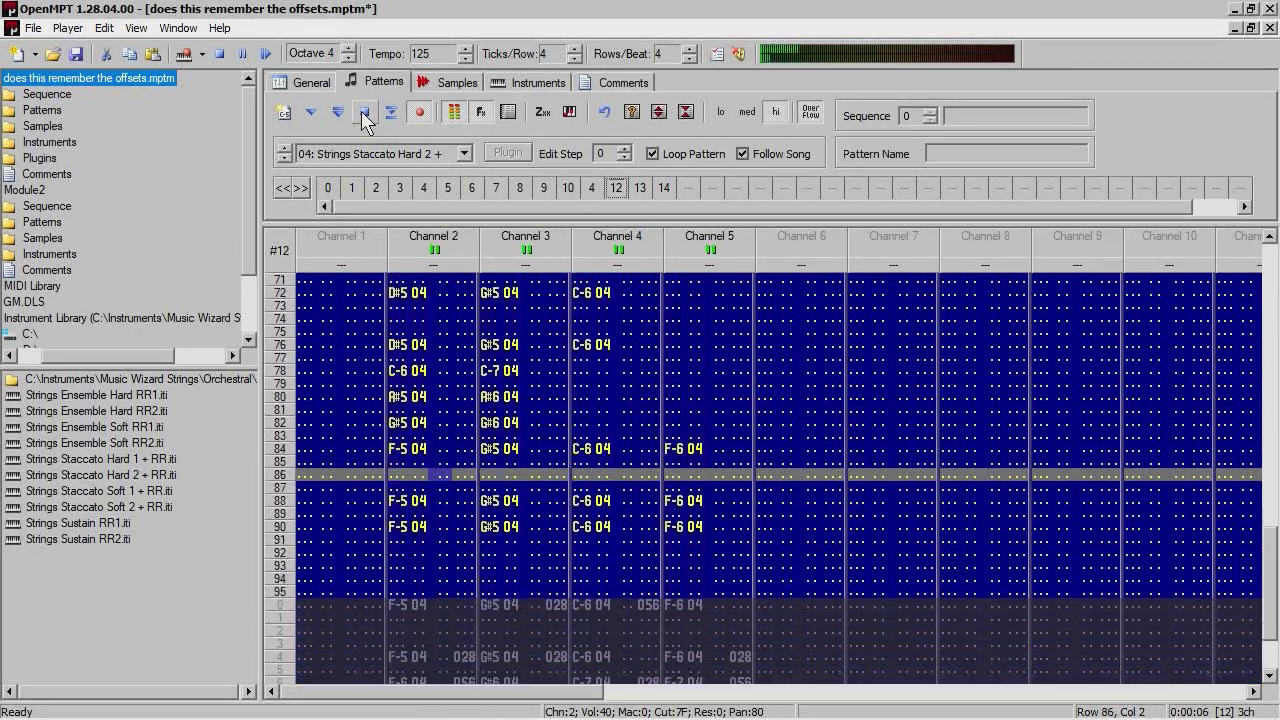
{"action": "left_click", "coordinate": [364, 114]}
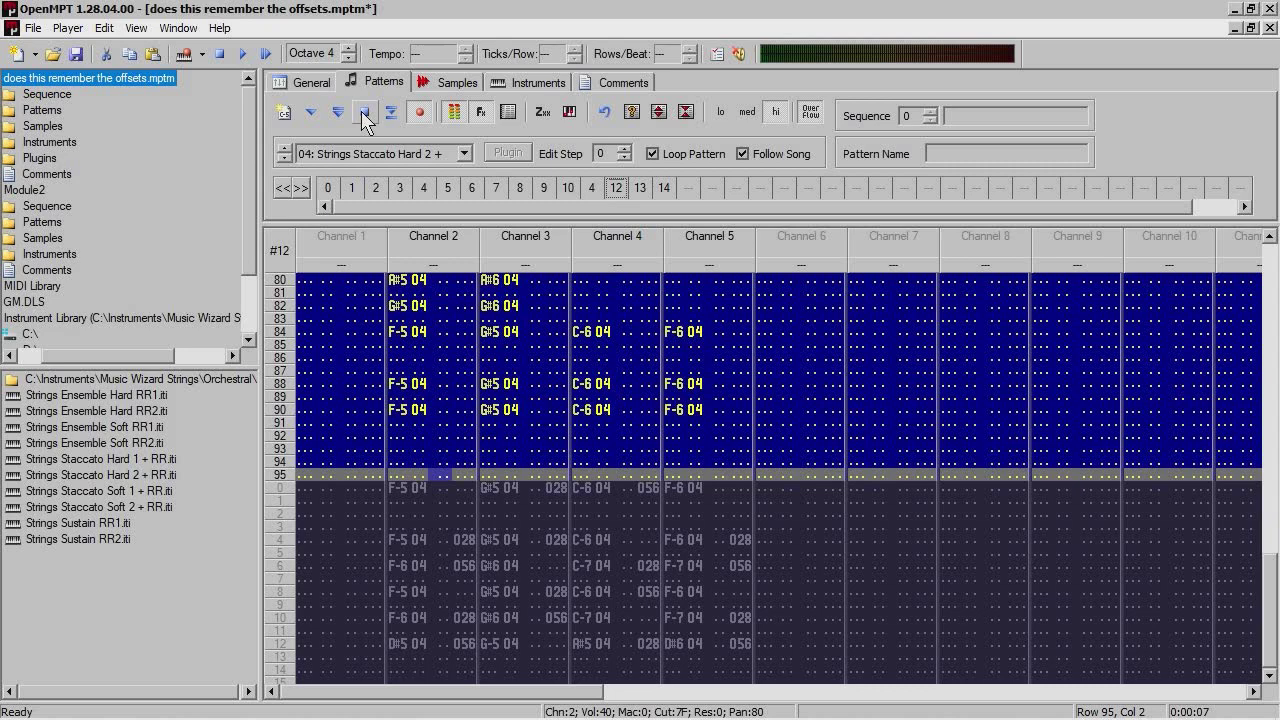
{"action": "left_click", "coordinate": [362, 118]}
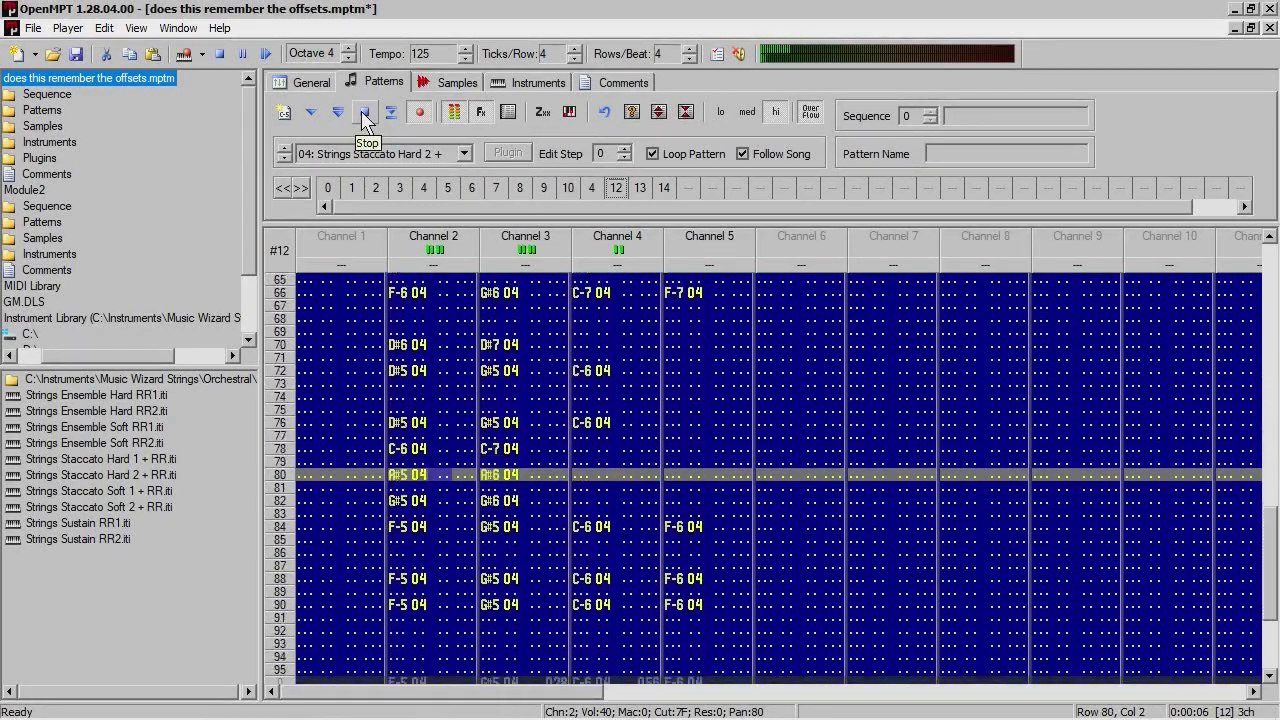
Set the New Note Action of instrument 4, Strings Staccato Hard 2 +, to Continue
{"action": "left_click", "coordinate": [527, 83]}
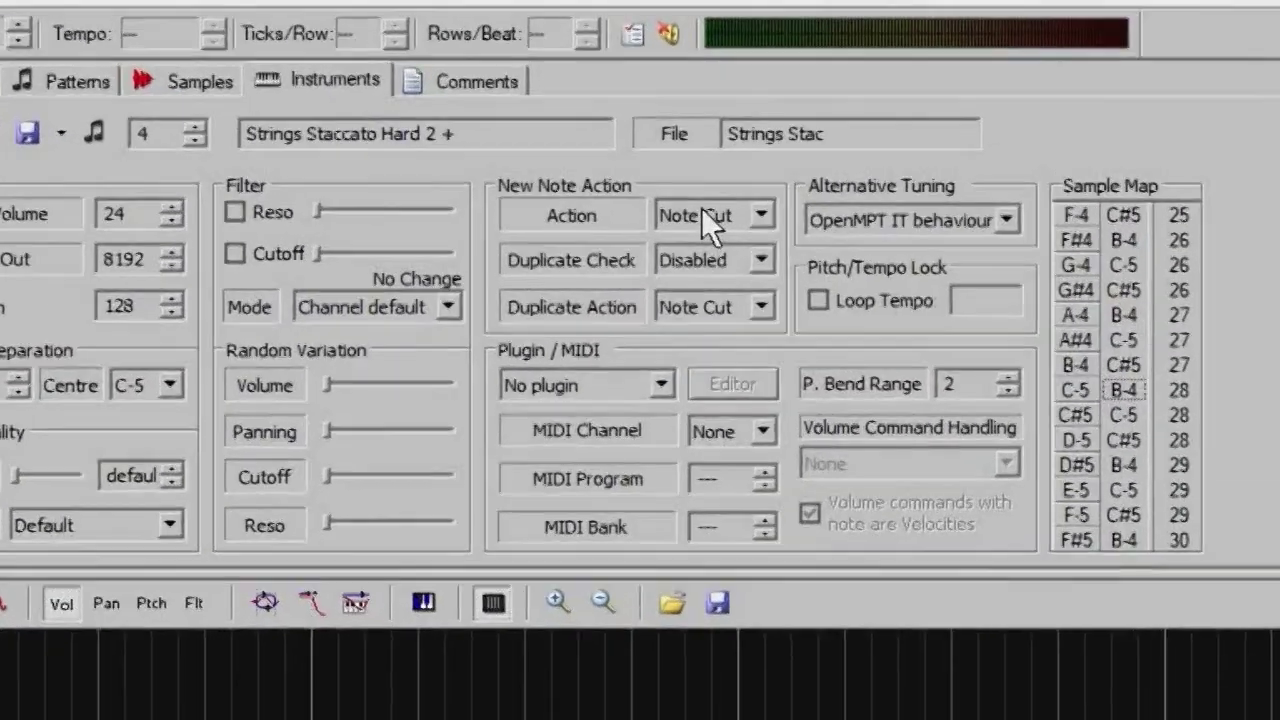
{"action": "left_click", "coordinate": [759, 167]}
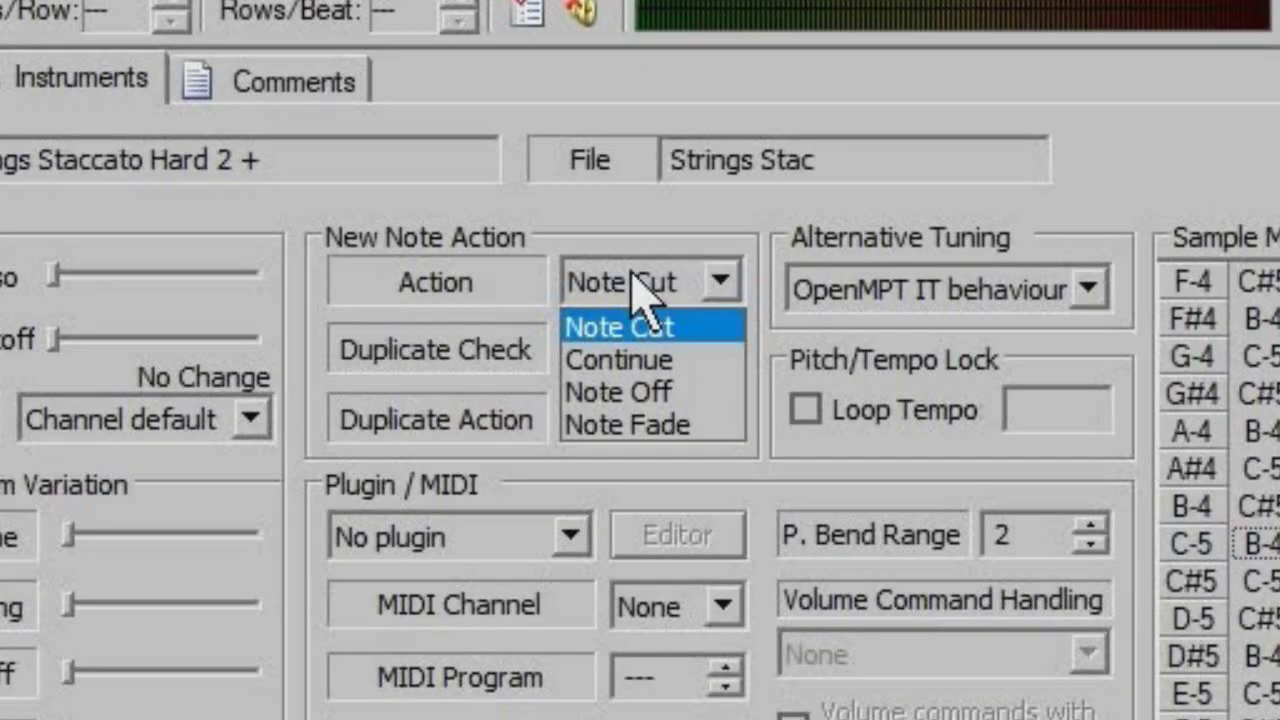
{"action": "left_click", "coordinate": [664, 362]}
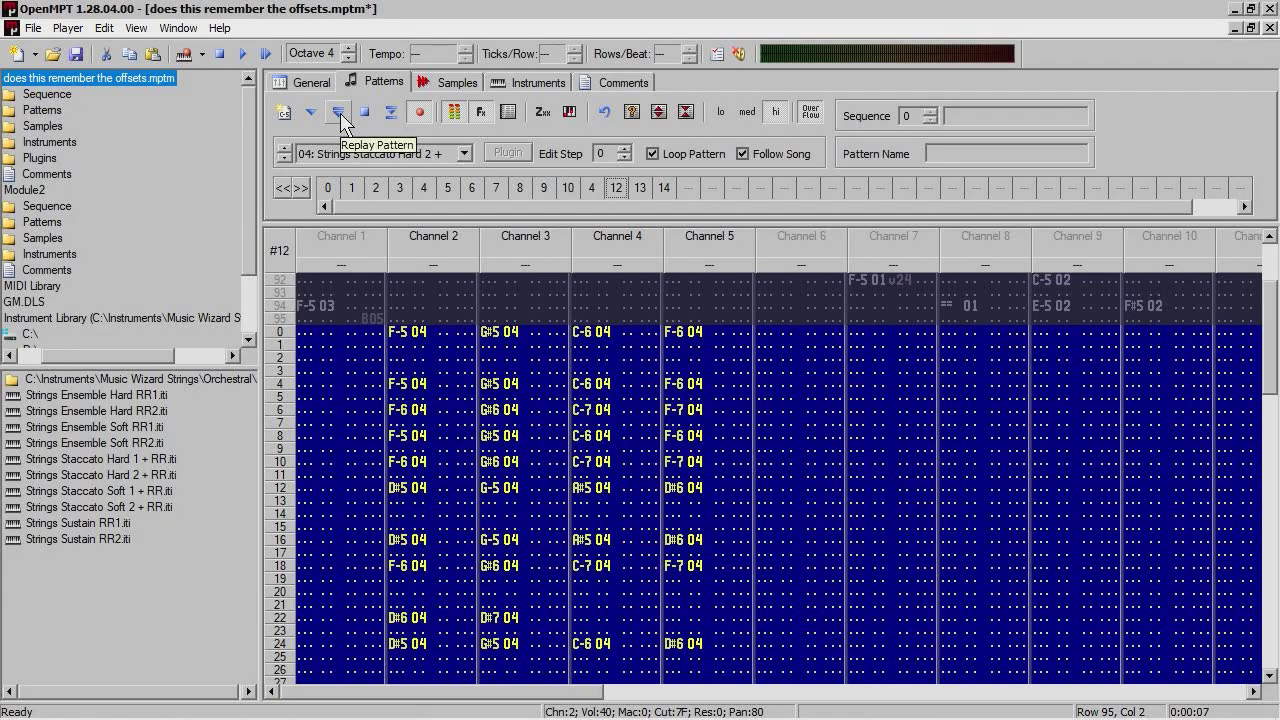
Play patterns 12, 13 and 14 of does this remember the offsets.mptm one after another from their starts, and stop playback
{"action": "left_click", "coordinate": [341, 122]}
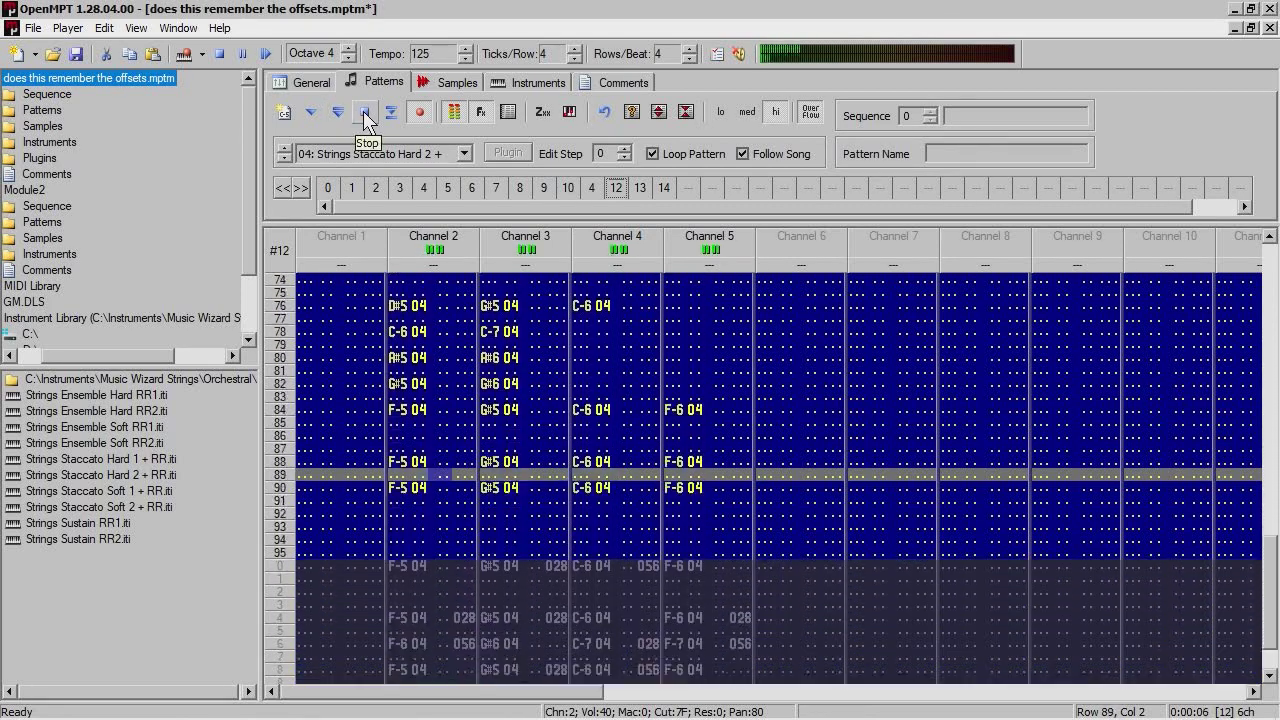
{"action": "left_click", "coordinate": [365, 118]}
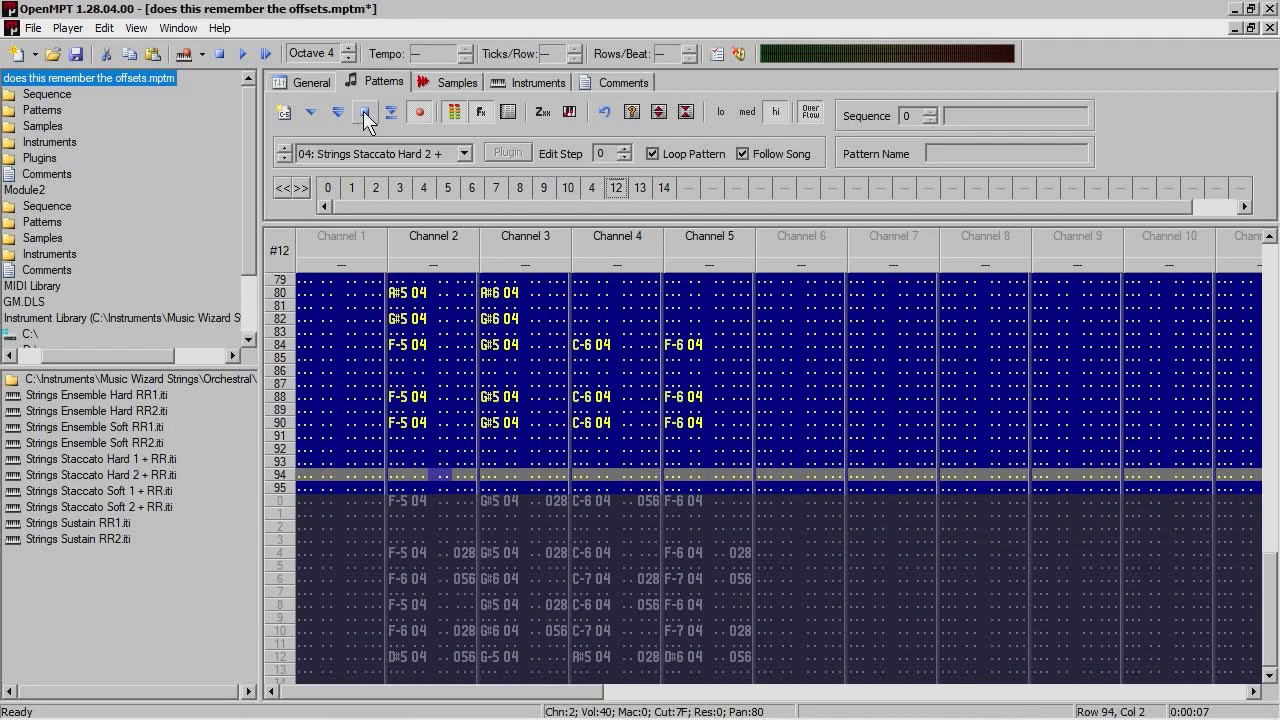
{"action": "left_click", "coordinate": [435, 472]}
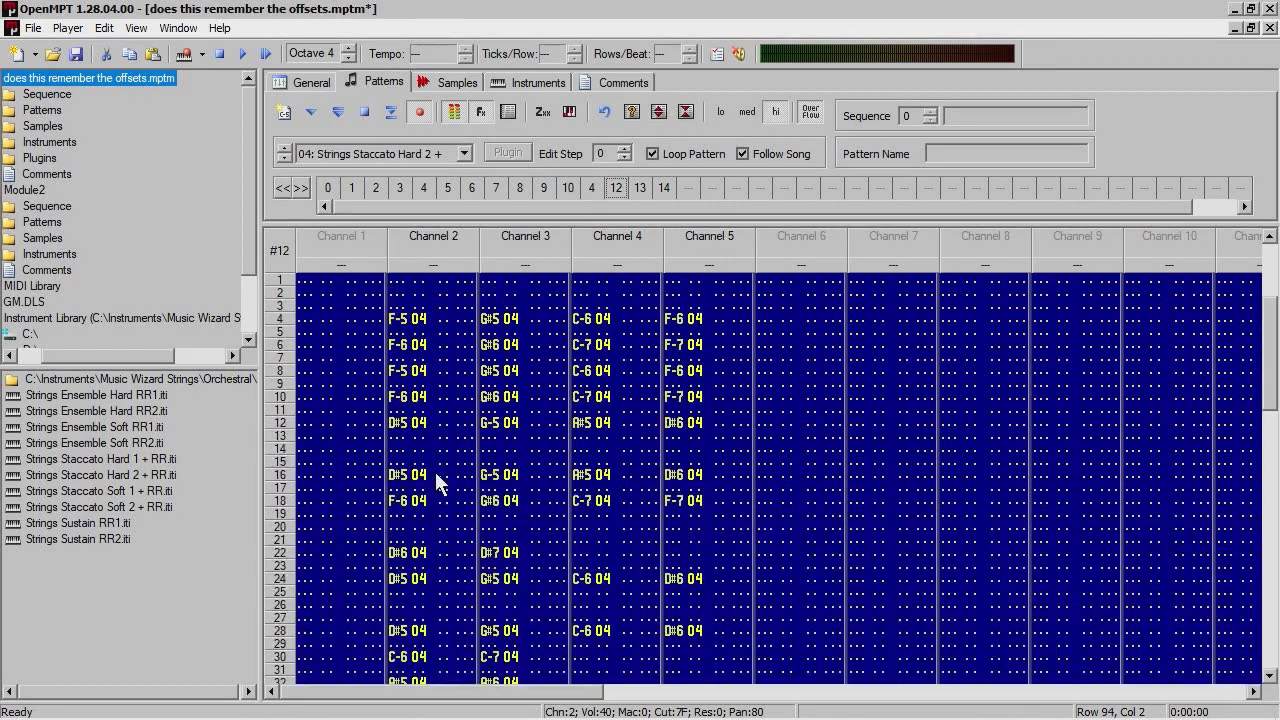
{"action": "left_click", "coordinate": [641, 188]}
{"action": "left_click", "coordinate": [338, 112]}
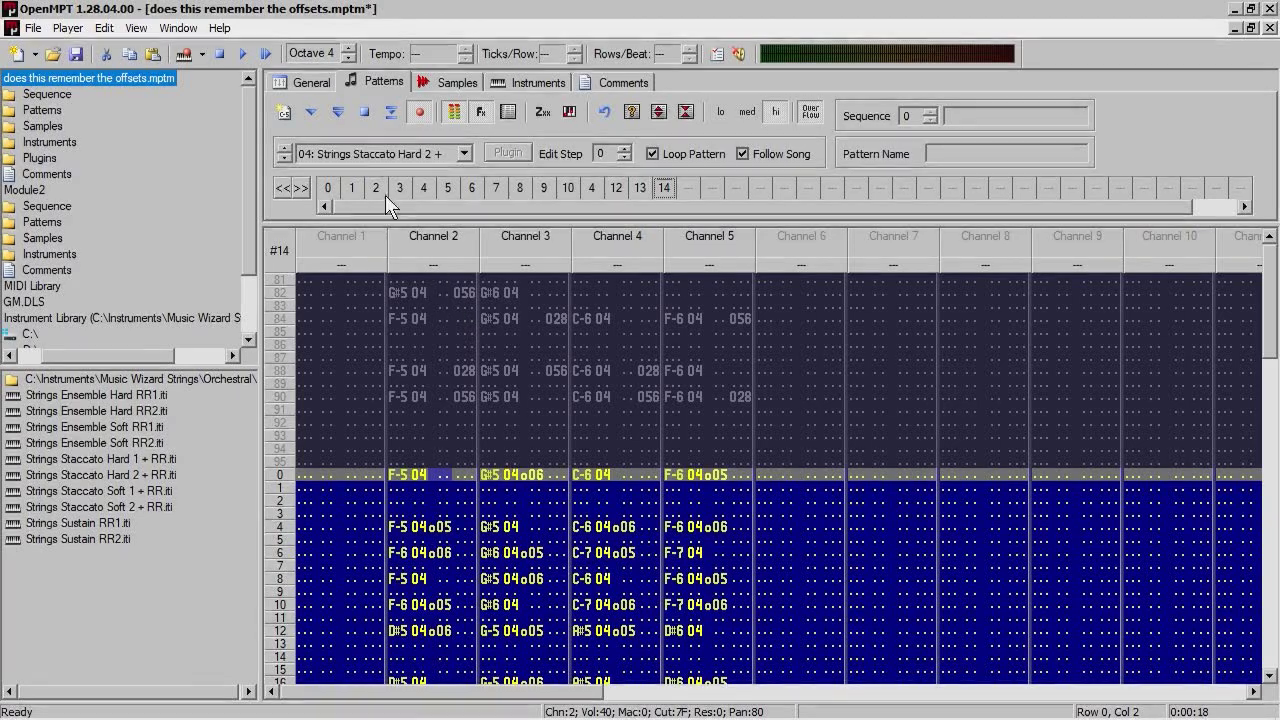
{"action": "left_click", "coordinate": [337, 116]}
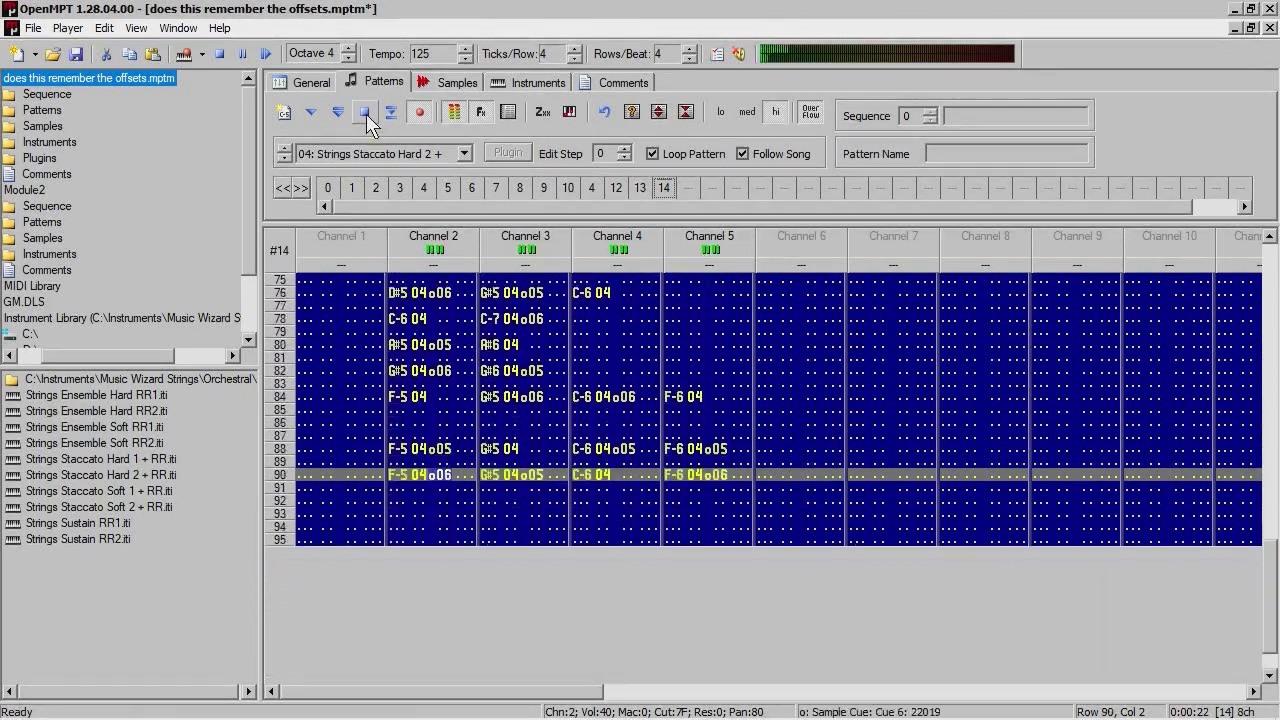
{"action": "left_click", "coordinate": [366, 114]}
Check the instrument list of Stargazing.mptm and play the song from the beginning
{"action": "left_click", "coordinate": [463, 154]}
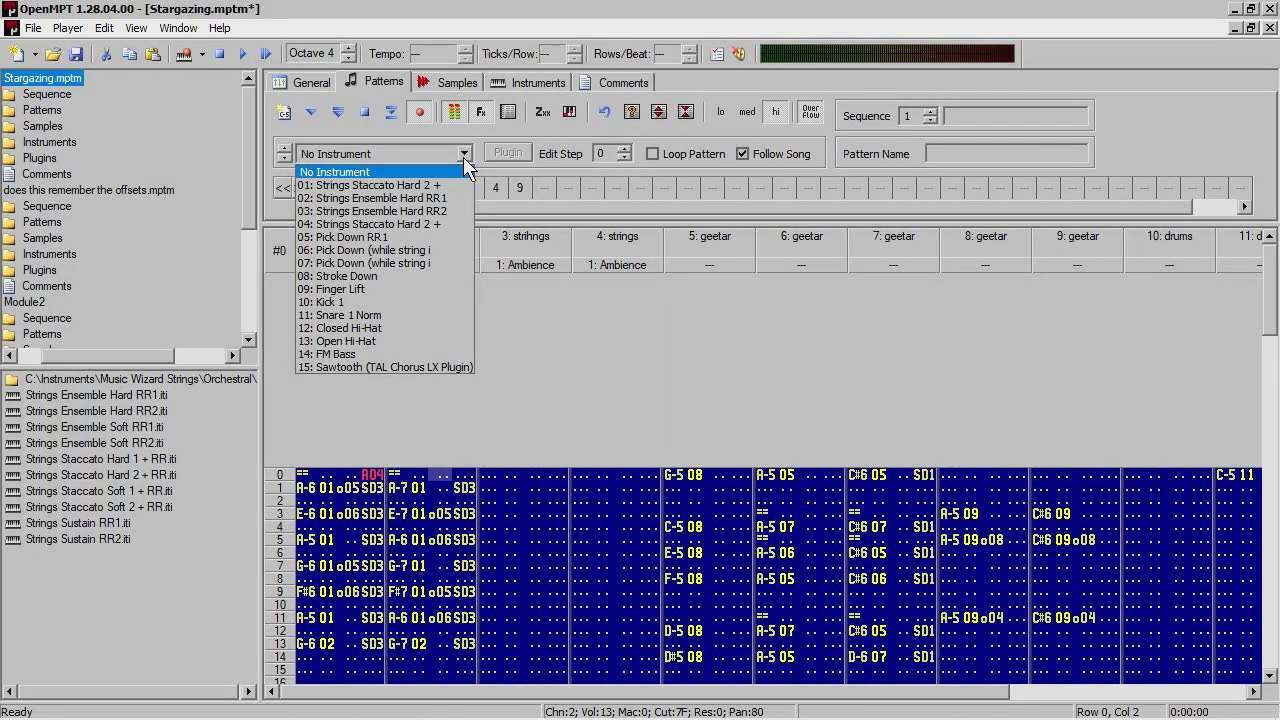
{"action": "left_click", "coordinate": [463, 155]}
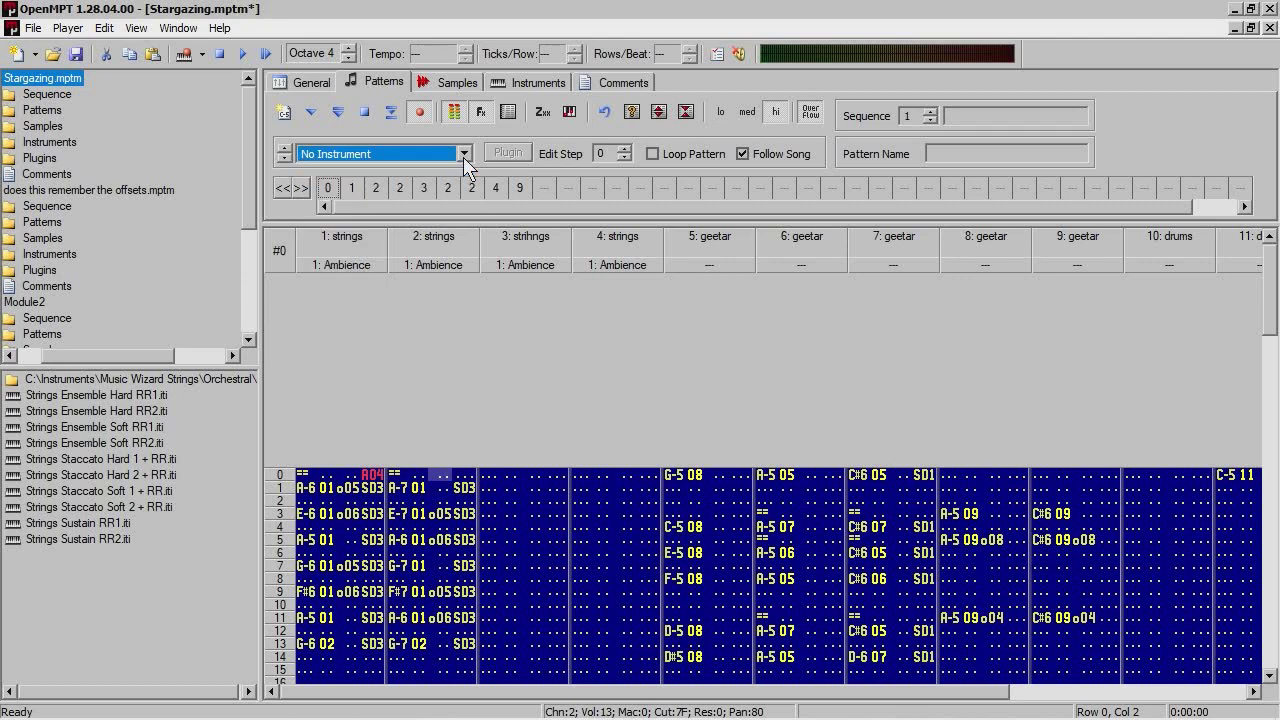
{"action": "left_click", "coordinate": [276, 57]}
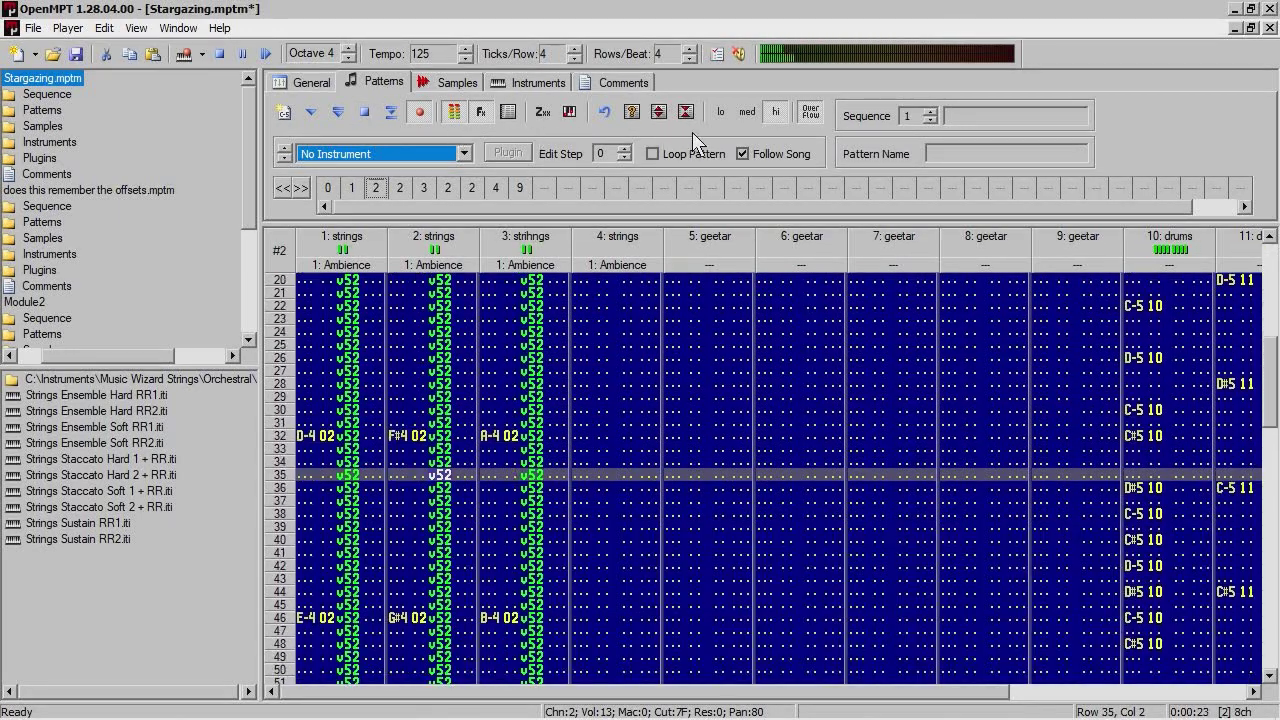
Switch the pattern view to the medium detail level during playback of Stargazing.mptm, and stop the song
{"action": "left_click", "coordinate": [748, 123]}
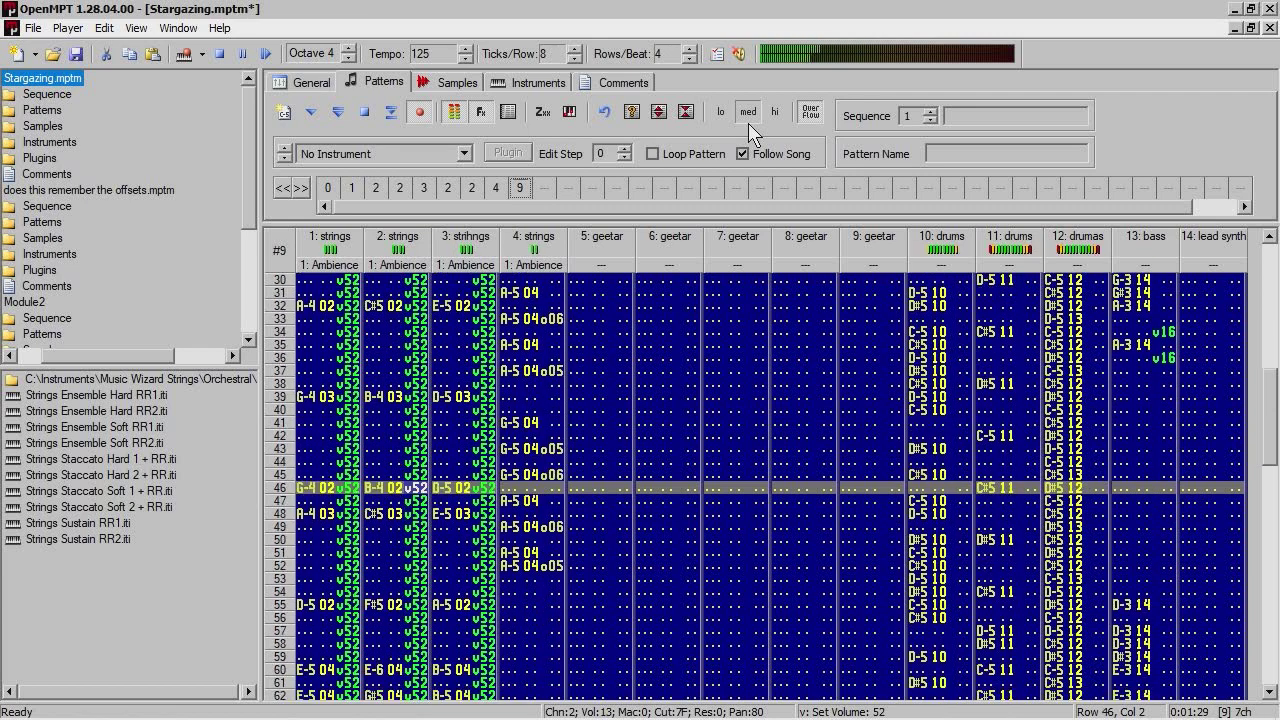
{"action": "left_click", "coordinate": [368, 113]}
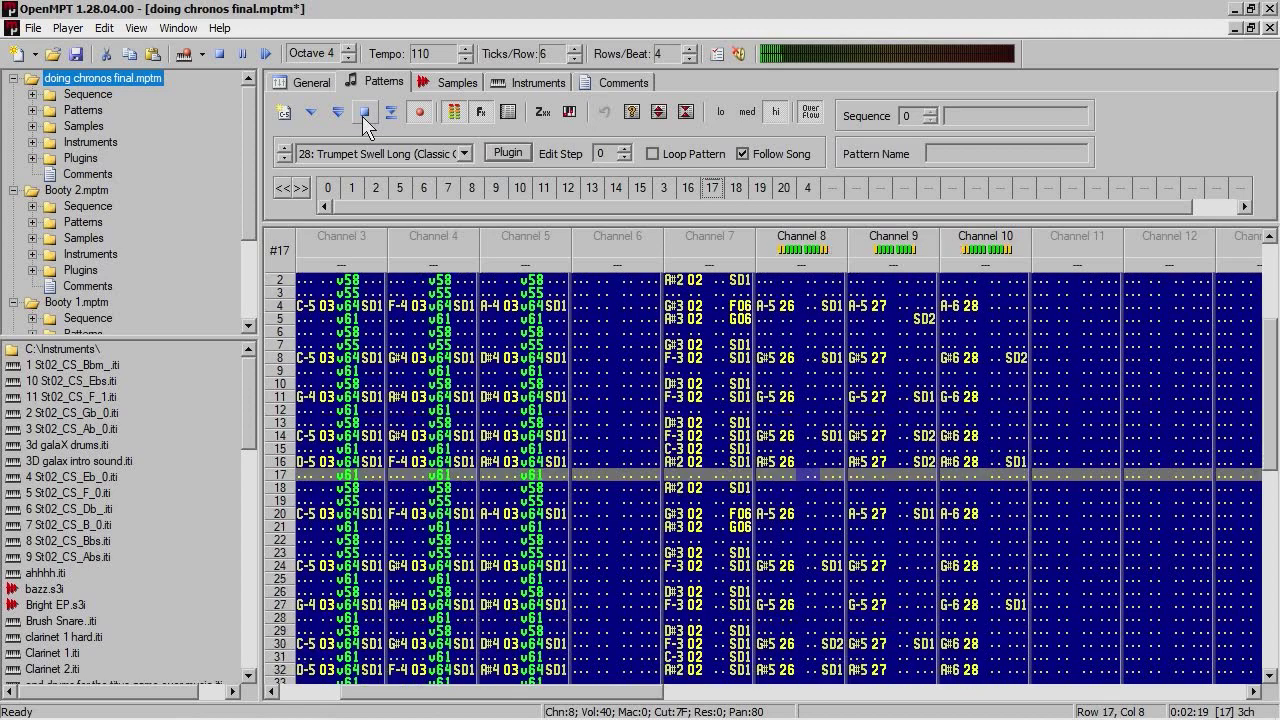
Check the instrument list of doing chronos final.mptm while the song plays
{"action": "left_click", "coordinate": [463, 155]}
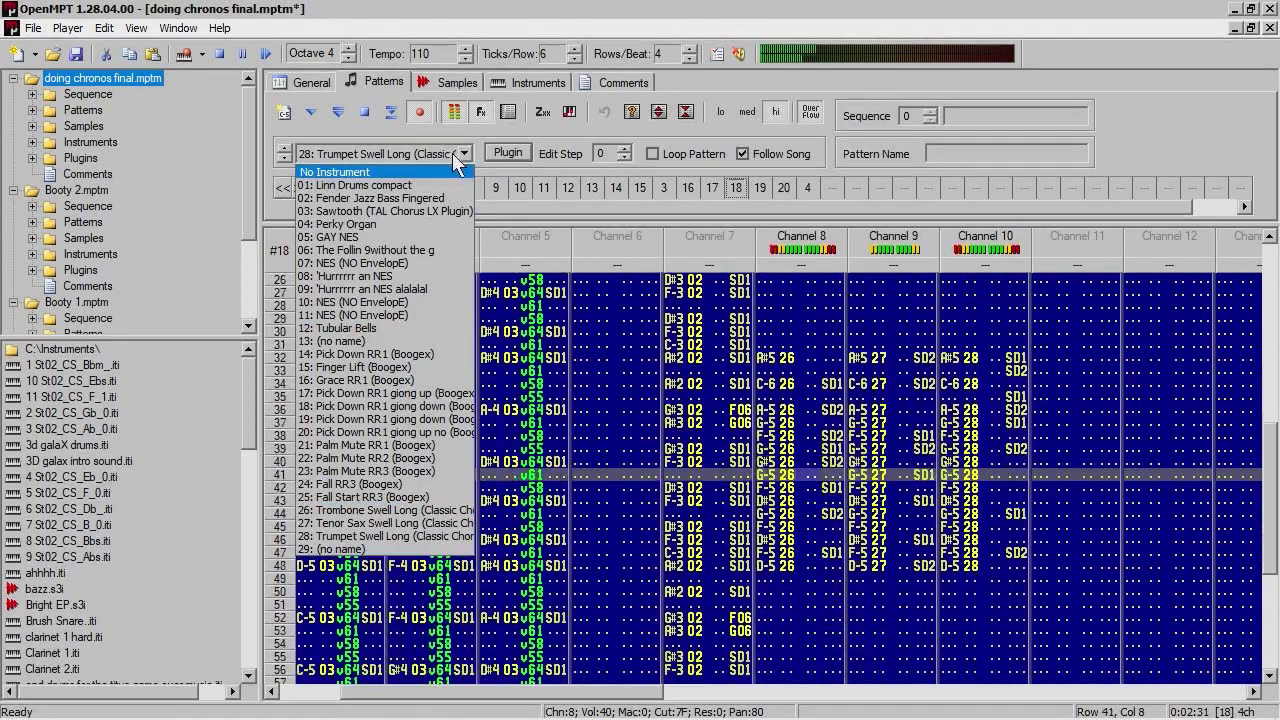
{"action": "left_click", "coordinate": [466, 153]}
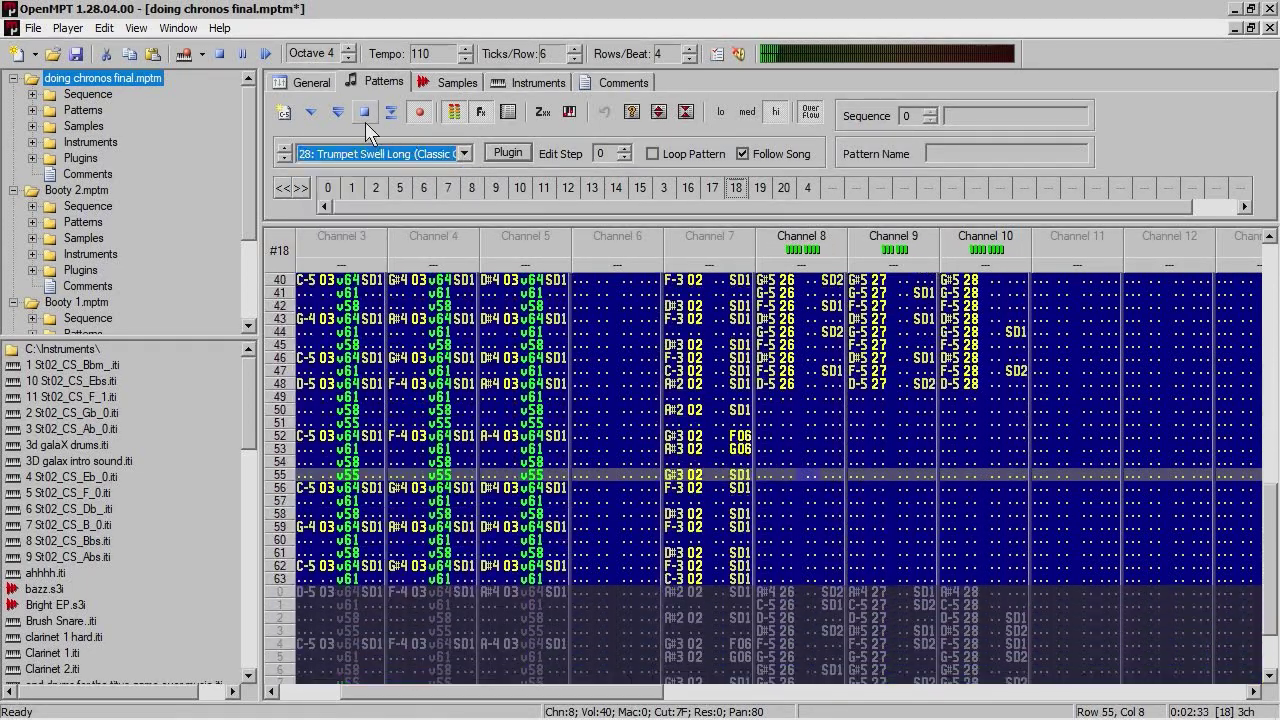